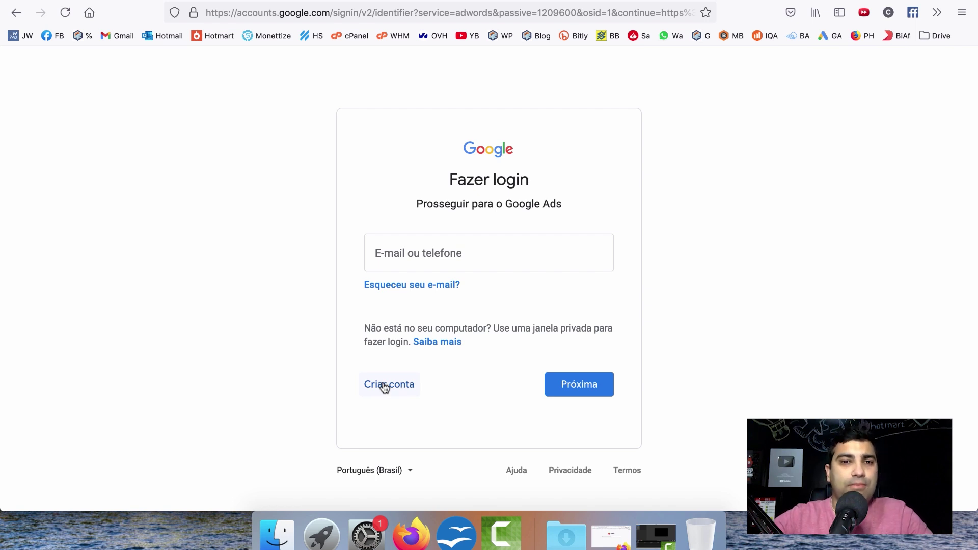
# Sign in to Google Ads with the account's e-mail address and password.
pyautogui.click(457, 250)
pyautogui.click(458, 280)
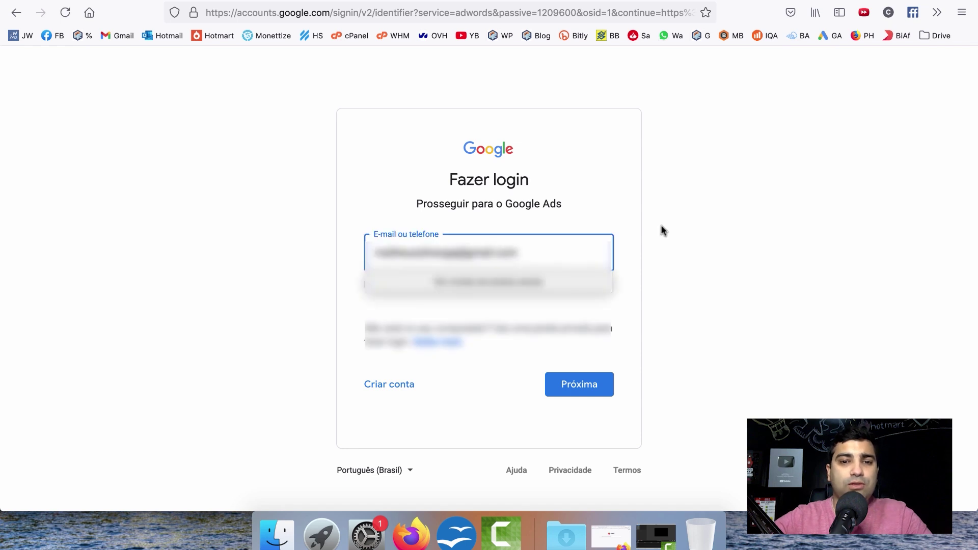
pyautogui.click(586, 386)
pyautogui.click(539, 299)
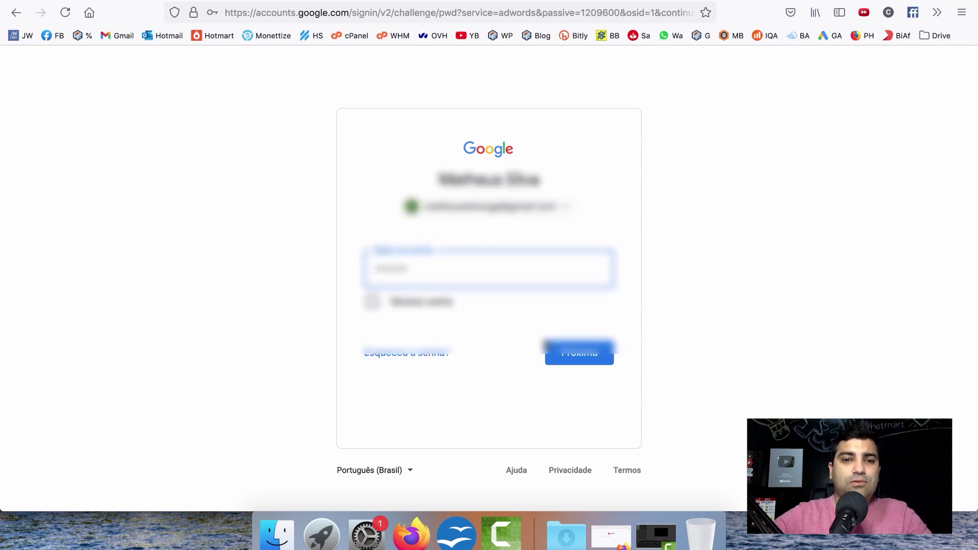
pyautogui.click(561, 353)
# Get through the ad personalization notice and start creating a new Google Ads account.
pyautogui.scroll(-15, 610, 248)
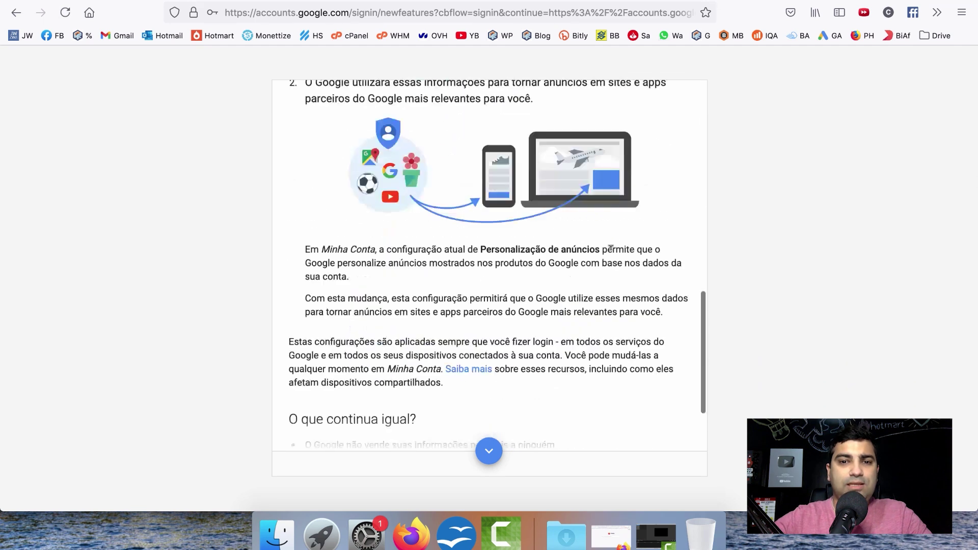
pyautogui.click(648, 456)
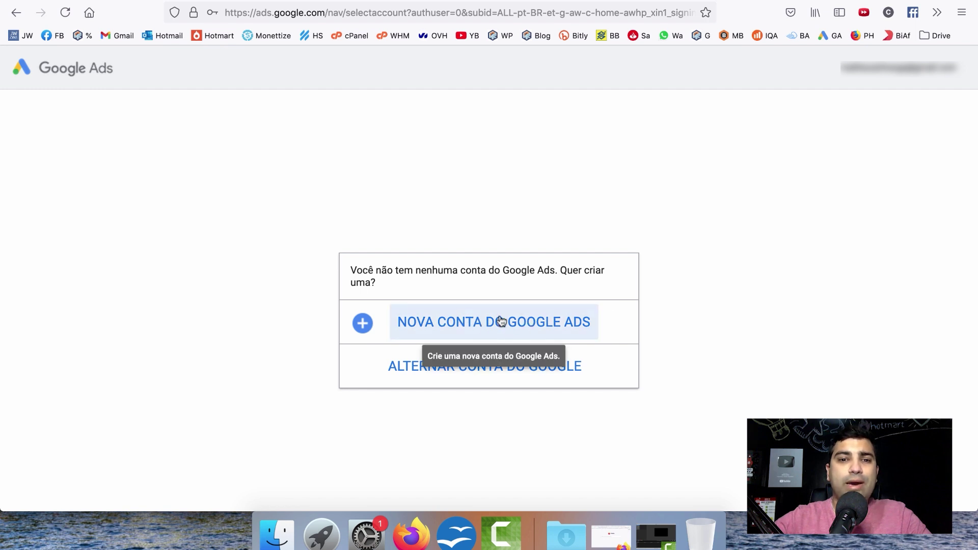
pyautogui.click(448, 322)
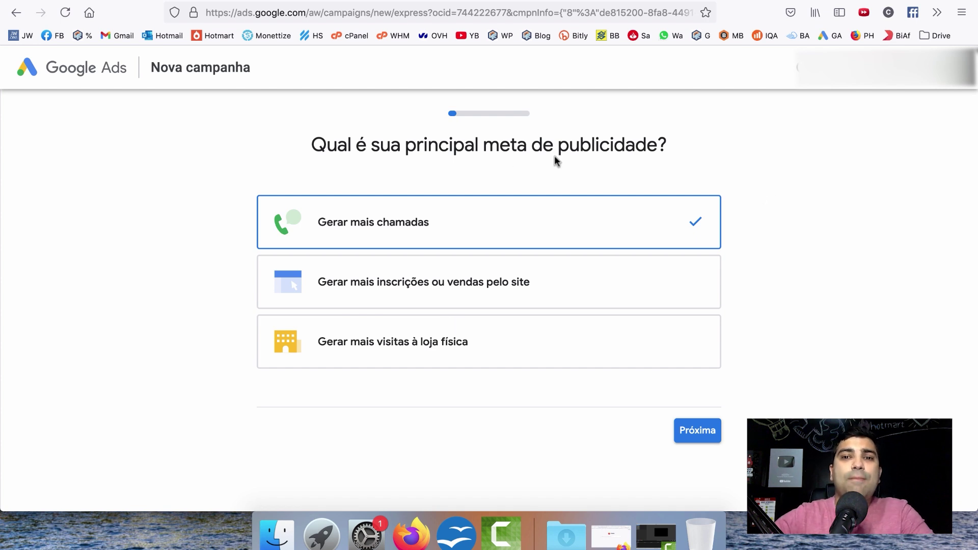
# Switch to expert mode (modo Especialista) and choose to create an account without a campaign.
pyautogui.scroll(-1, 744, 286)
pyautogui.scroll(-5, 744, 288)
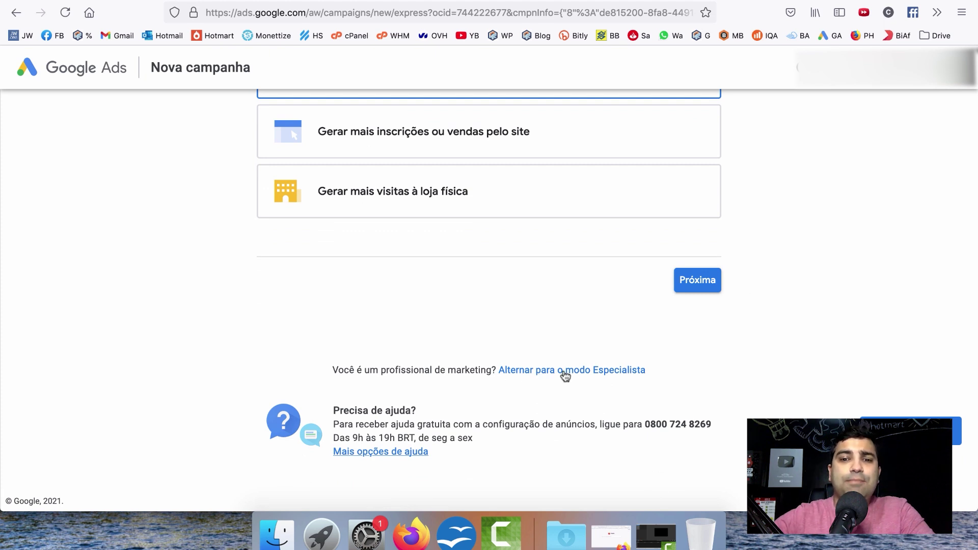
pyautogui.click(590, 375)
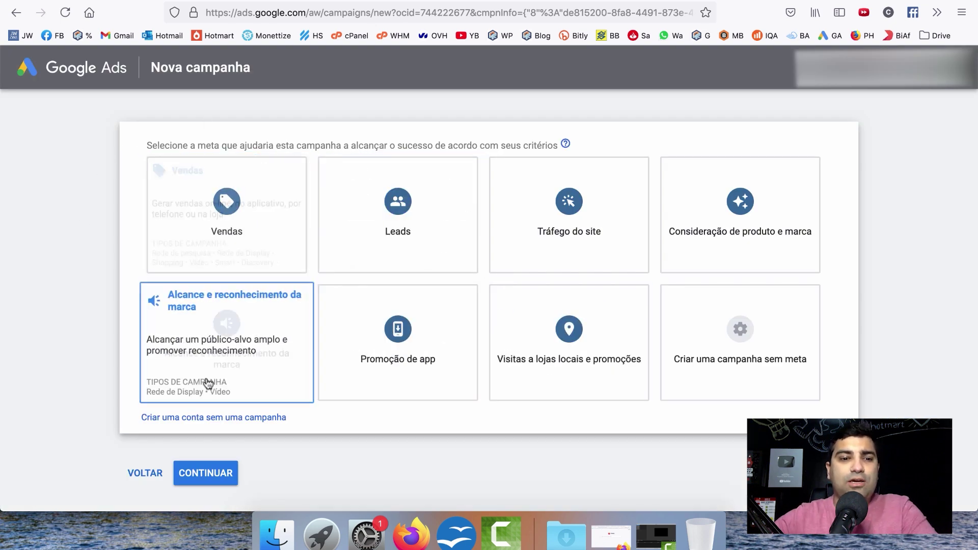
pyautogui.click(237, 419)
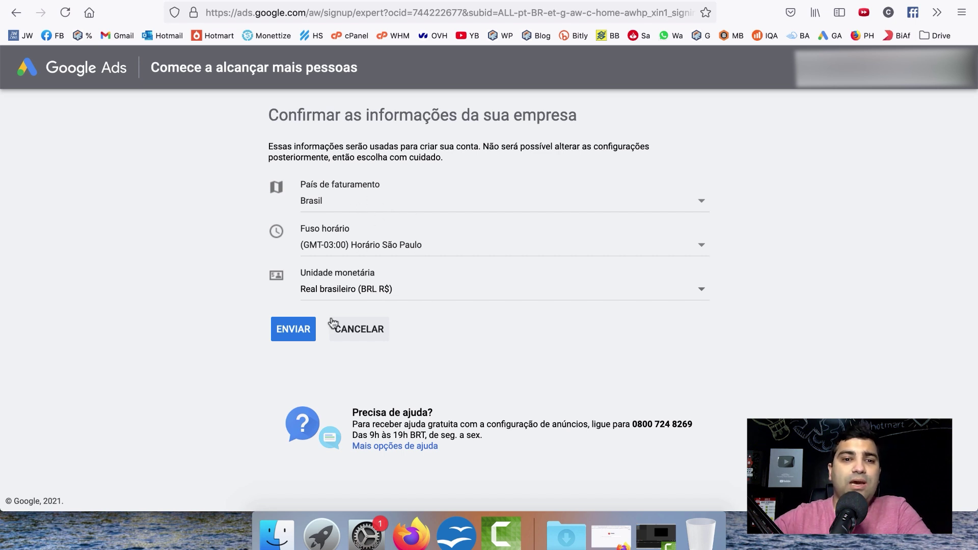
# Submit the business information with Brasil, São Paulo time (GMT-03:00) and Real brasileiro, and enter the new account.
pyautogui.click(298, 326)
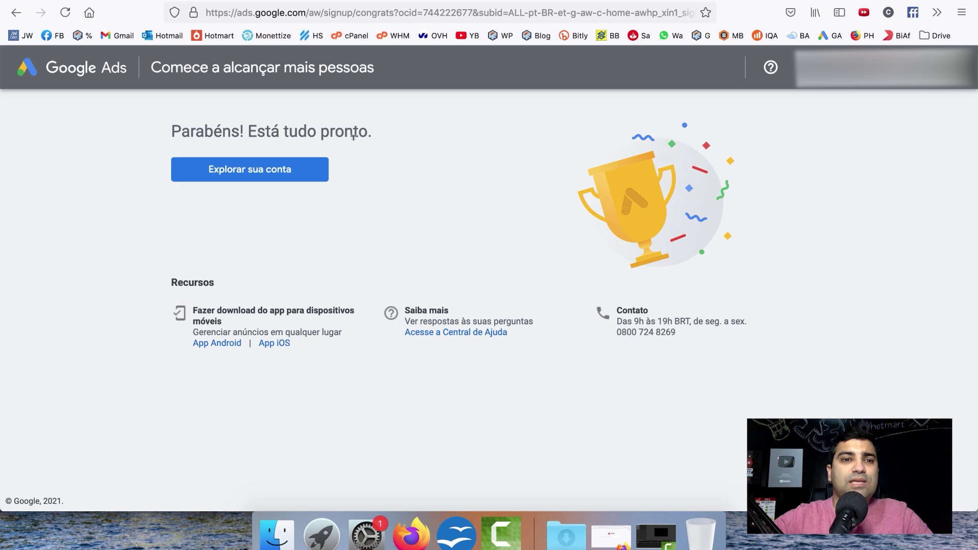
pyautogui.click(253, 177)
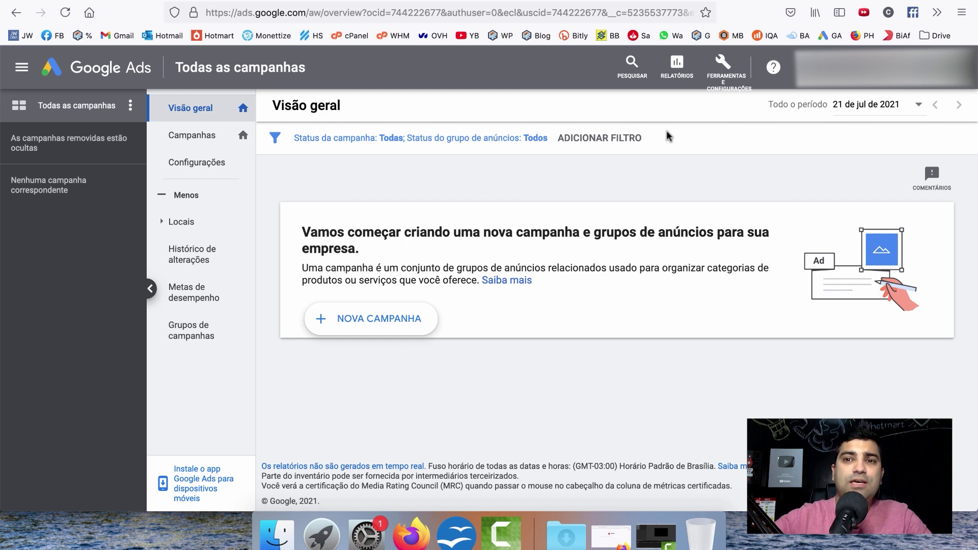
# Open the billing settings and review the customer information and payment sections of the setup form.
pyautogui.click(724, 66)
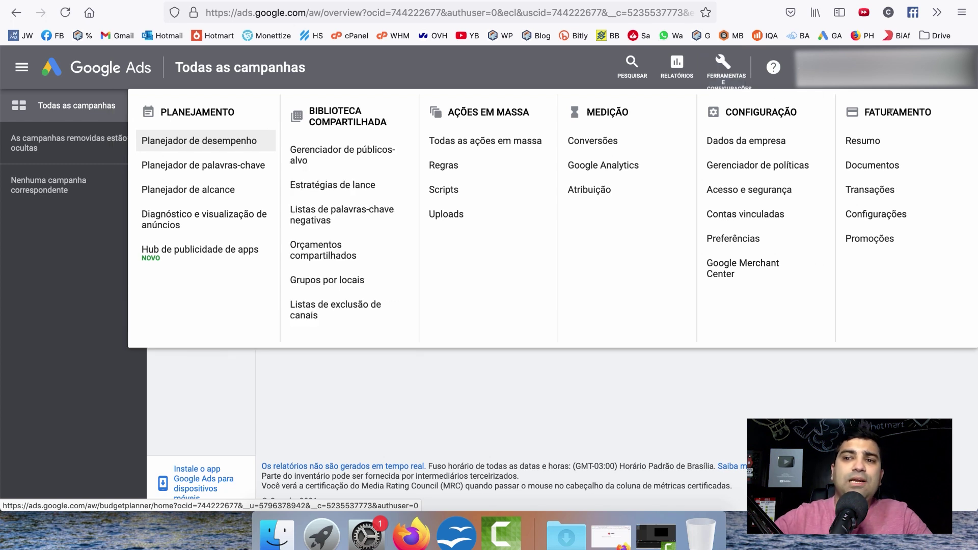
pyautogui.click(876, 214)
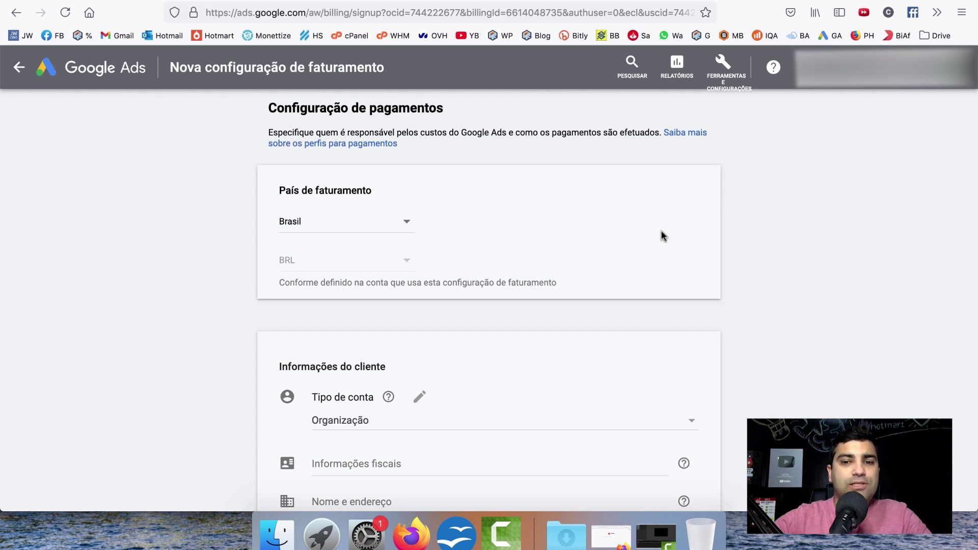
pyautogui.scroll(-6, 792, 298)
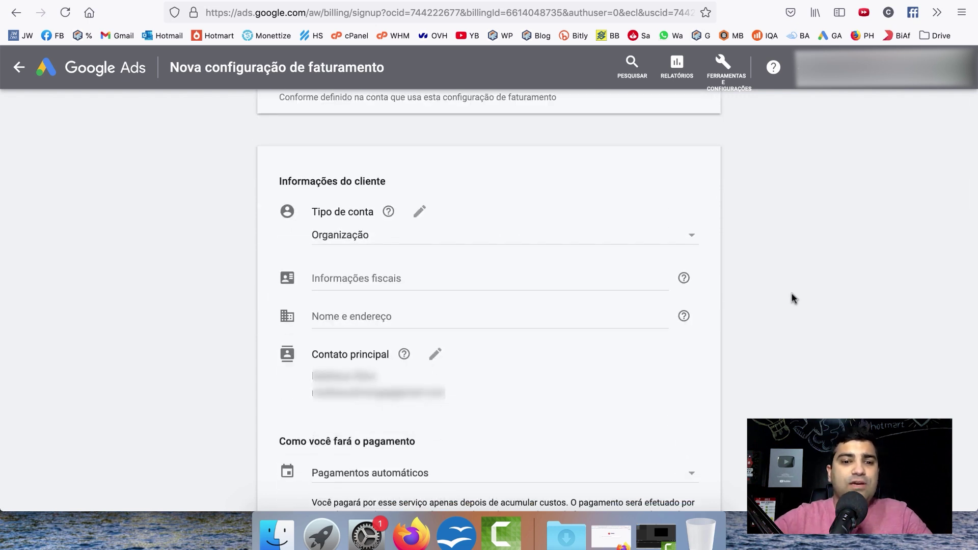
pyautogui.scroll(-3, 792, 298)
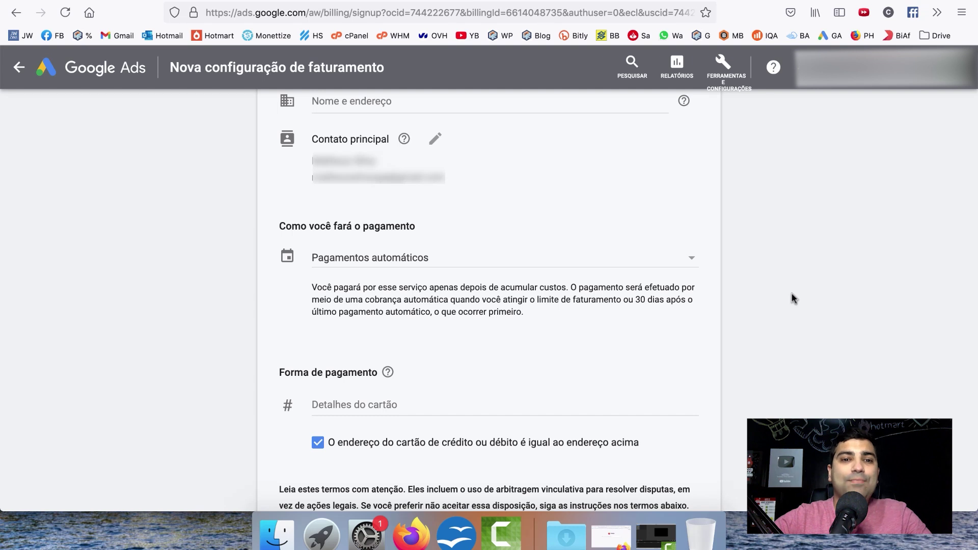
pyautogui.scroll(7, 792, 295)
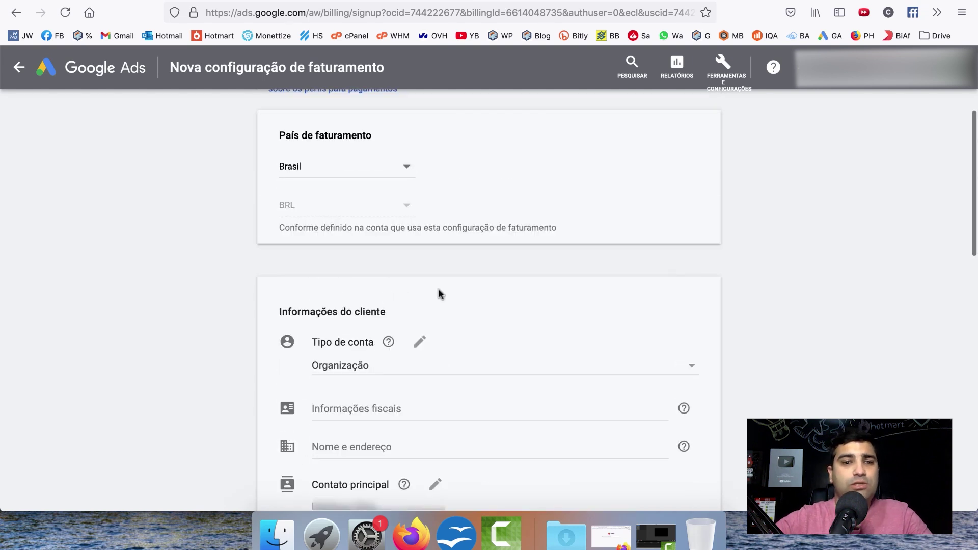
# Switch the account type to Pessoa física and back to Organização to compare the required tax information.
pyautogui.click(445, 365)
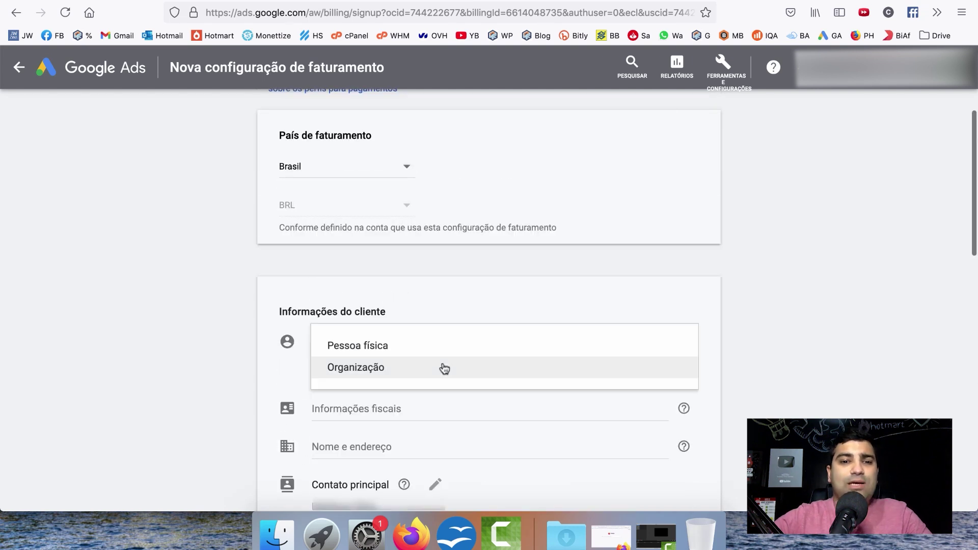
pyautogui.click(421, 349)
pyautogui.click(406, 365)
pyautogui.click(396, 388)
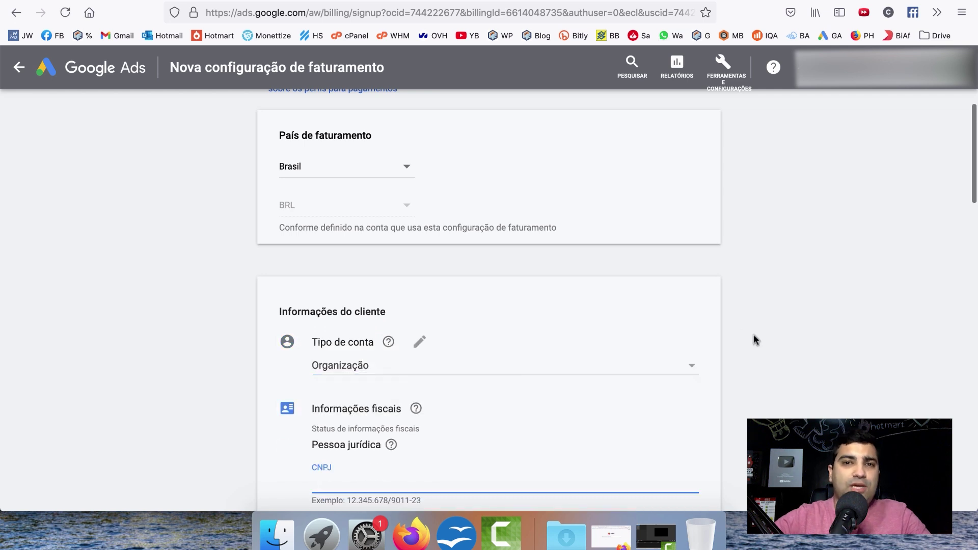
pyautogui.scroll(-2, 781, 386)
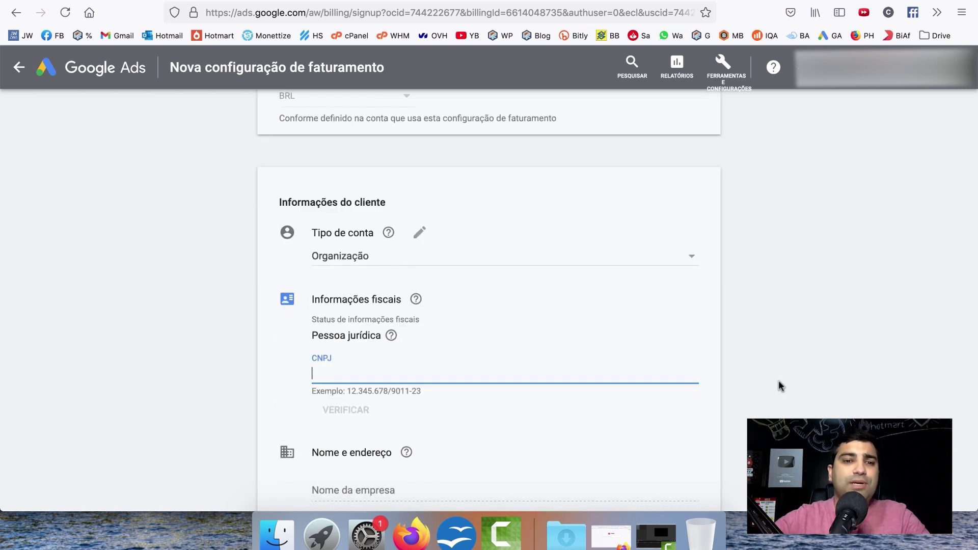
# Set the account type to Pessoa física and review its tax, address and payment fields.
pyautogui.click(531, 262)
pyautogui.click(472, 235)
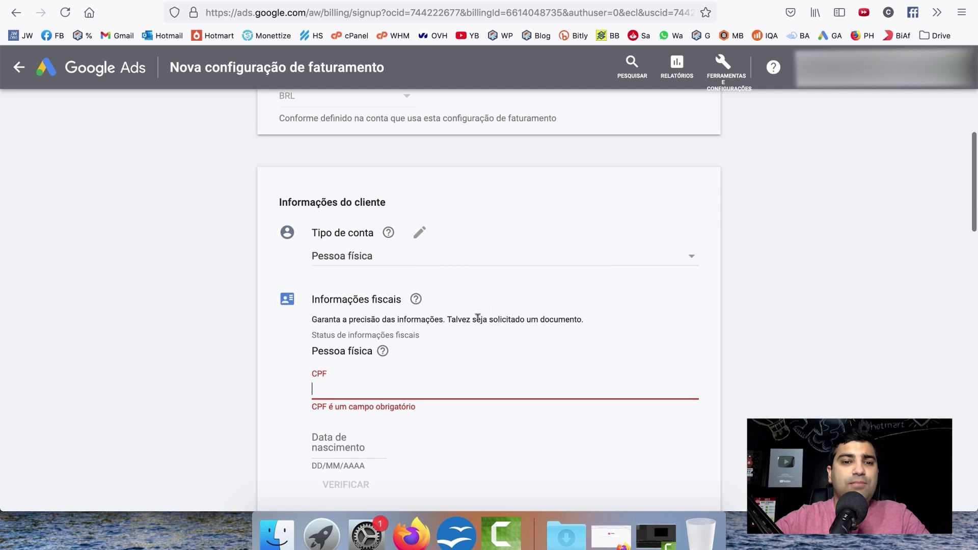
pyautogui.scroll(-3, 488, 376)
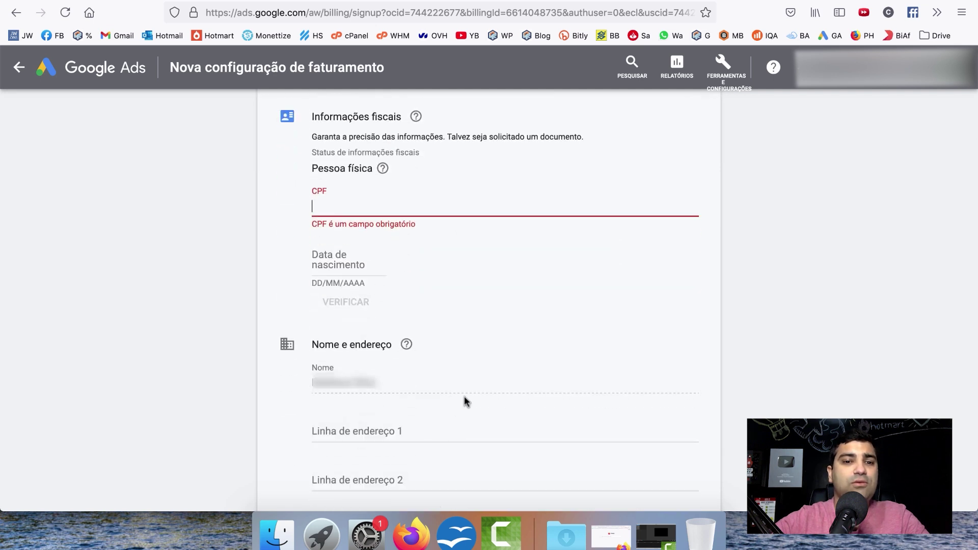
pyautogui.scroll(-10, 464, 398)
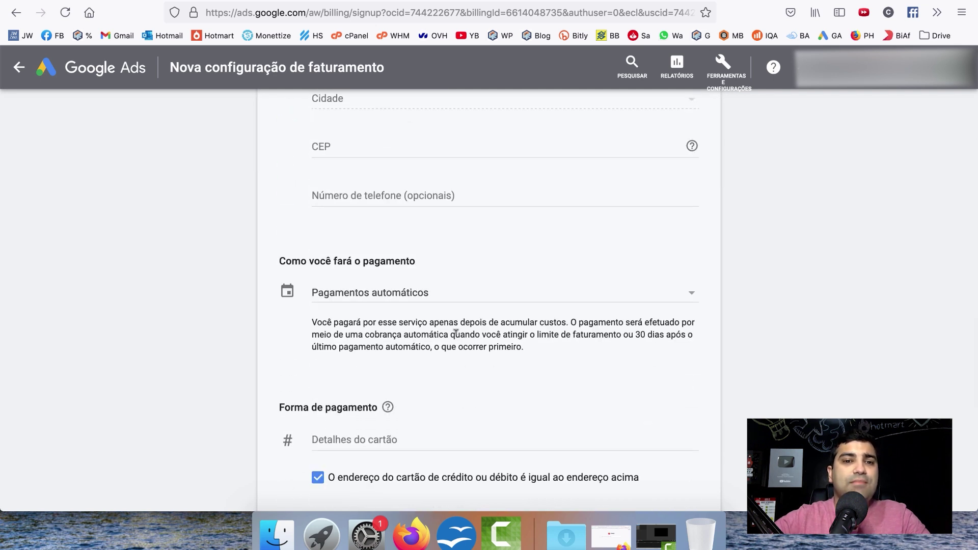
pyautogui.scroll(-1, 456, 332)
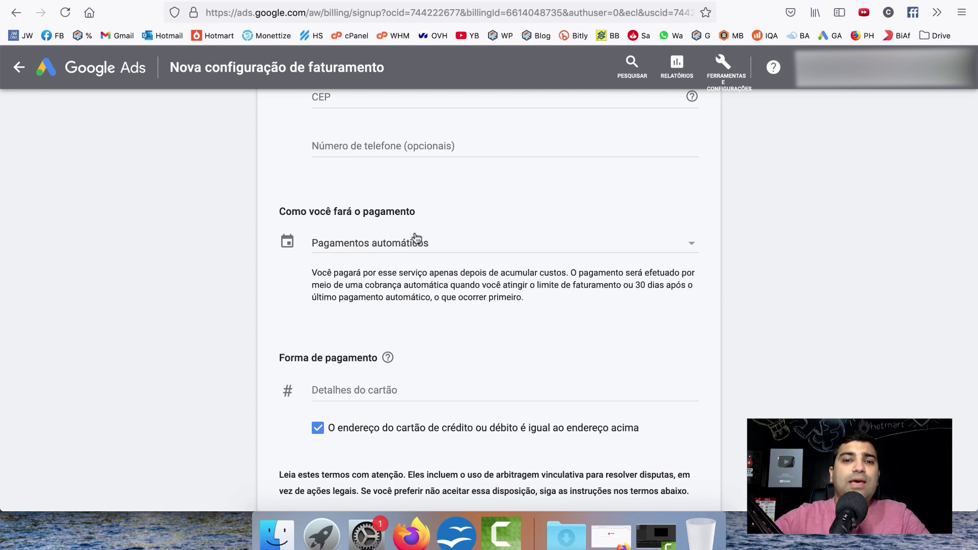
# Try Pagamentos manuais with a payment amount of R$ 10 and restore Pagamentos automáticos.
pyautogui.click(432, 245)
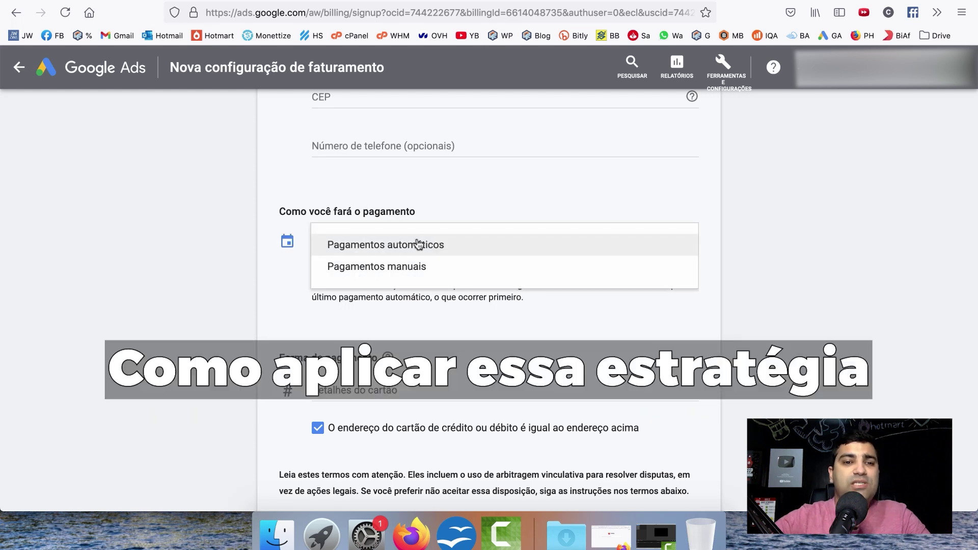
pyautogui.click(276, 260)
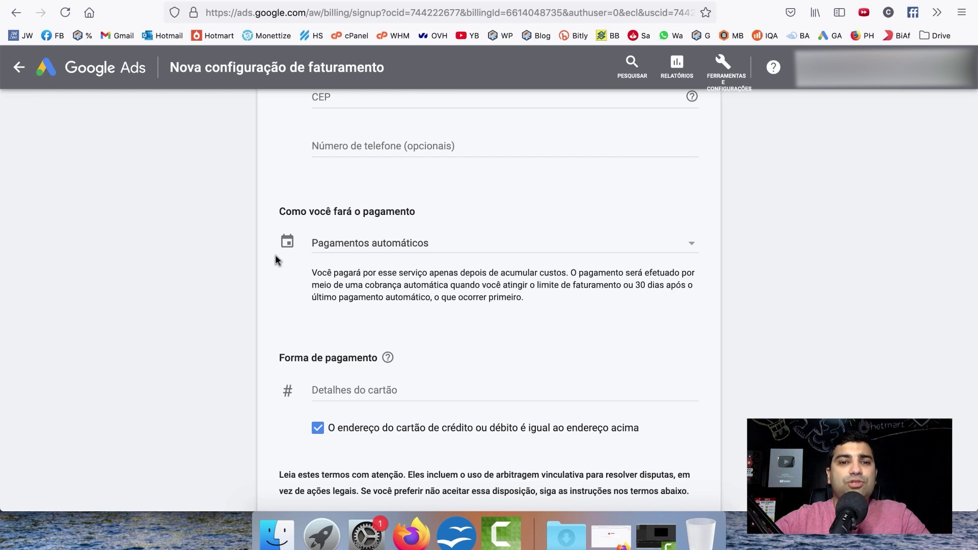
pyautogui.click(392, 250)
pyautogui.click(417, 267)
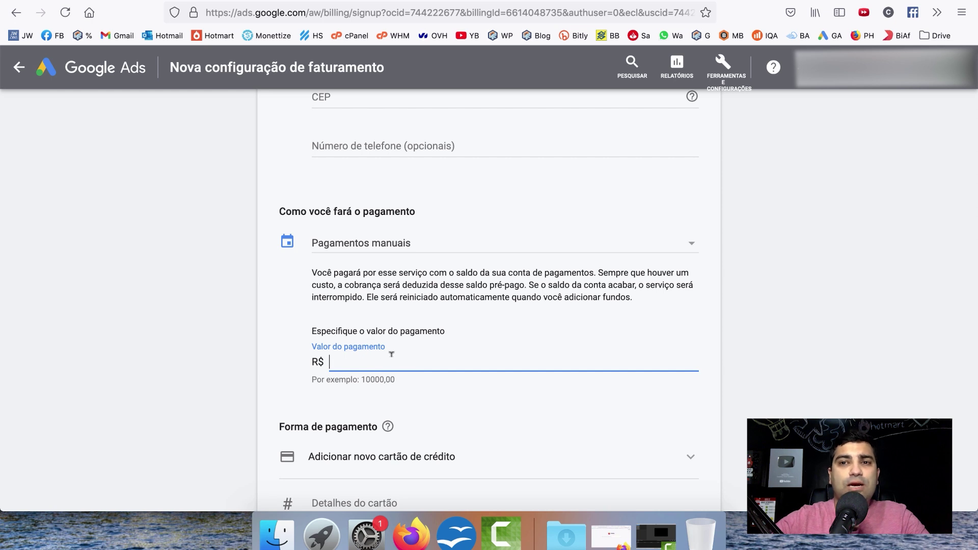
pyautogui.write('10')
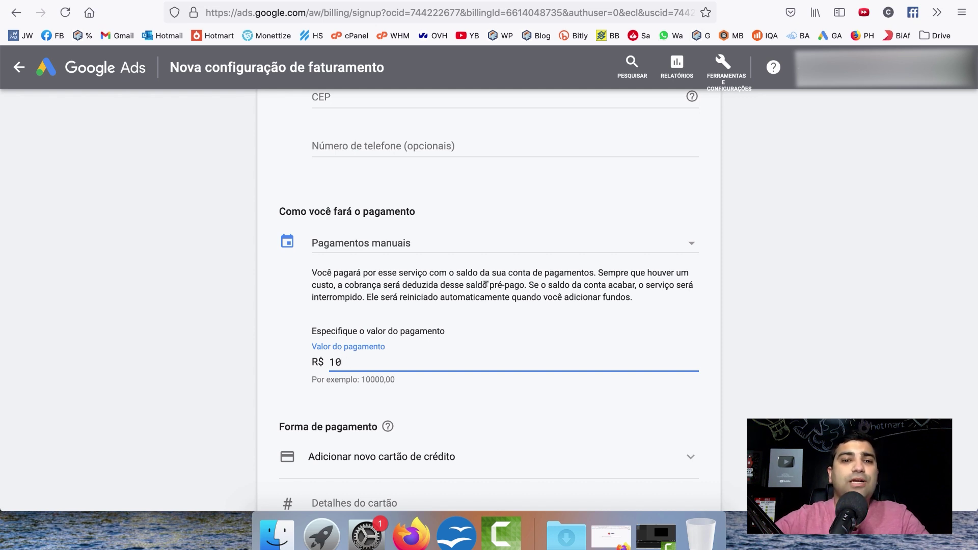
pyautogui.click(458, 245)
pyautogui.click(423, 223)
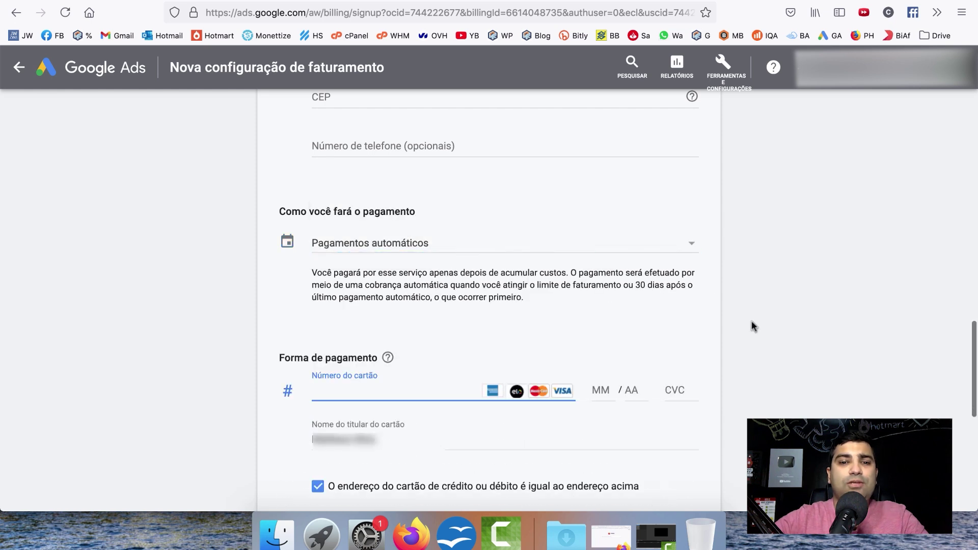
# Review the card payment fields and accept the Google Ads terms and conditions.
pyautogui.scroll(-2, 753, 326)
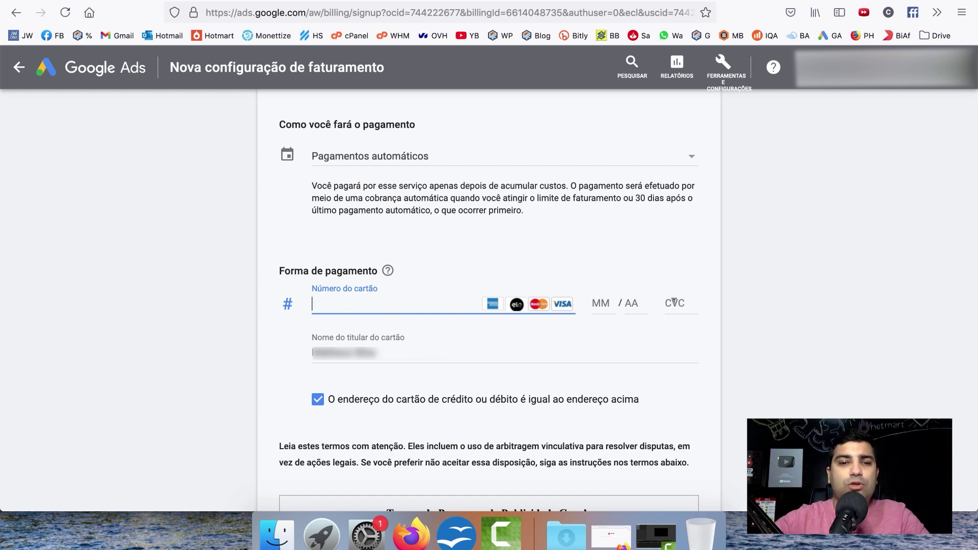
pyautogui.scroll(-2, 382, 372)
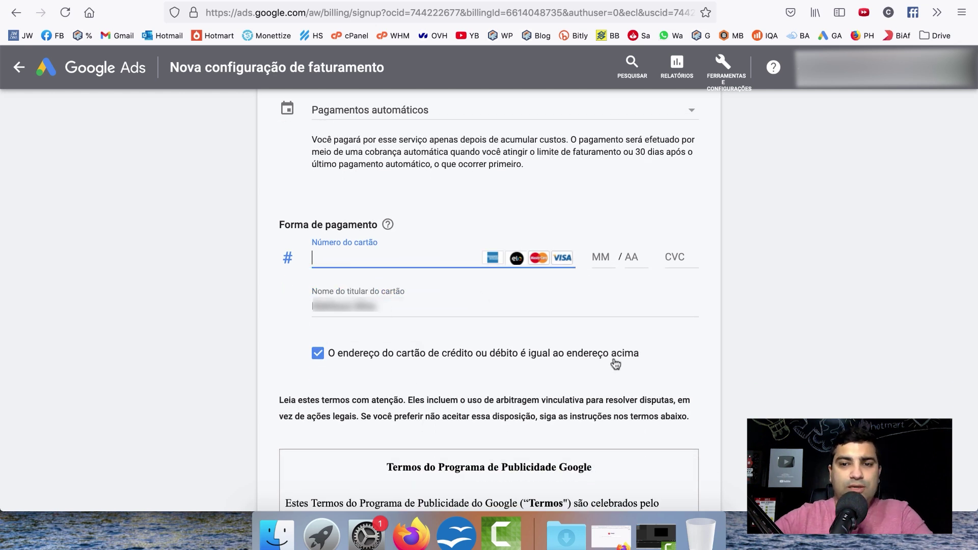
pyautogui.scroll(-5, 767, 354)
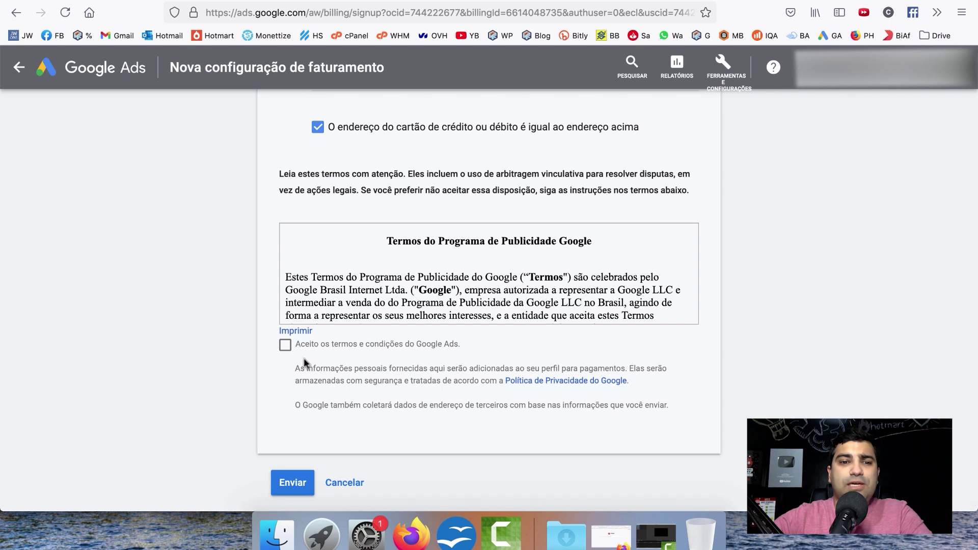
pyautogui.click(285, 346)
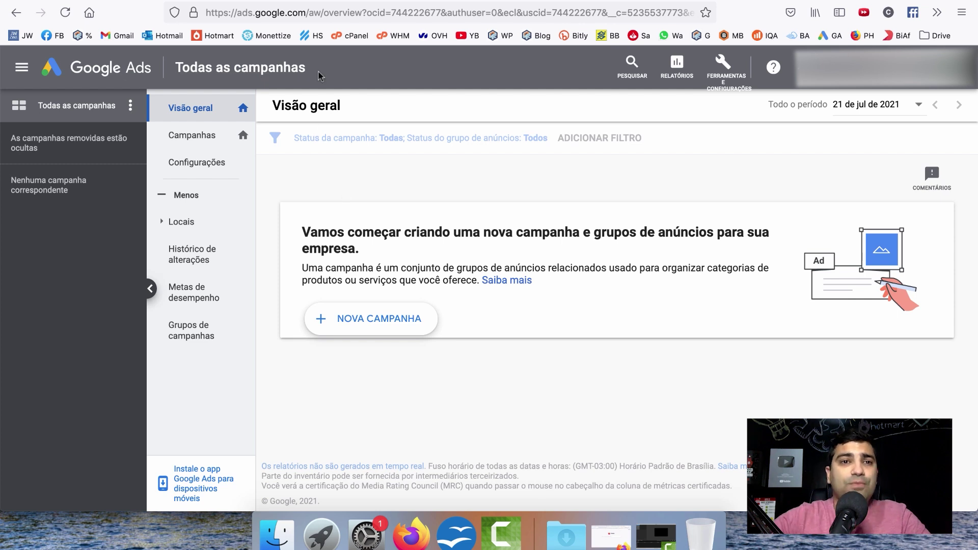
# Switch to Hotmart, open the Mercado de Afiliação and browse the cooking and recommended products.
pyautogui.hotkey('ctrl', 'Tab')
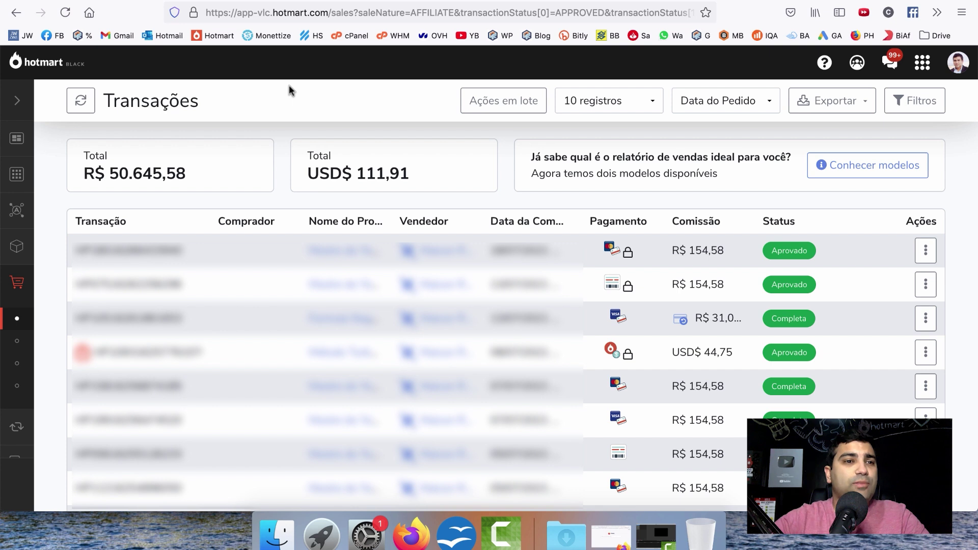
pyautogui.click(51, 174)
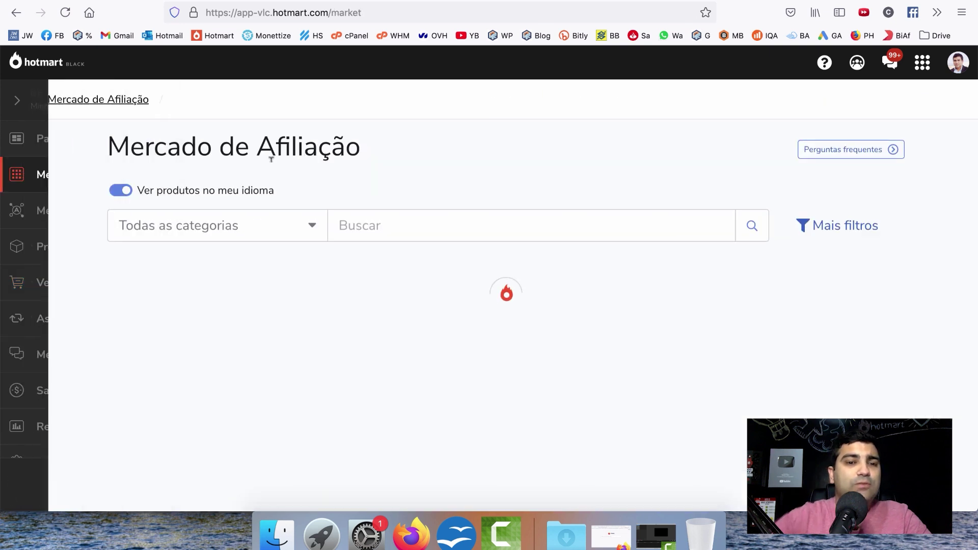
pyautogui.scroll(-5, 65, 353)
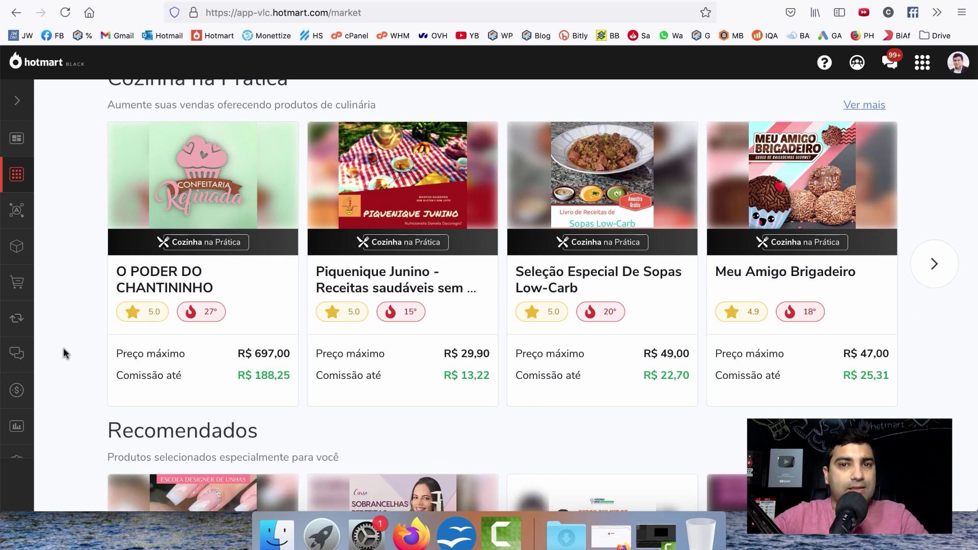
pyautogui.scroll(-5, 63, 353)
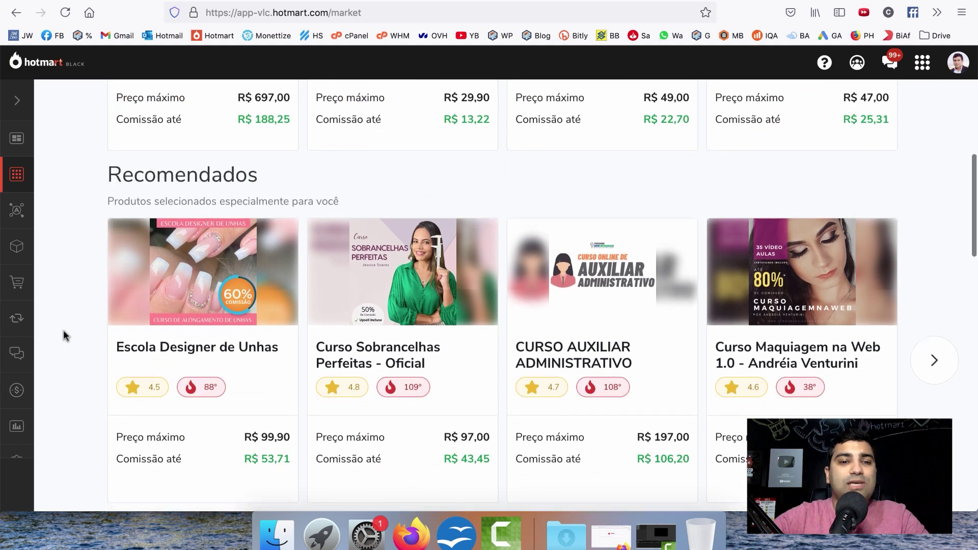
# Browse the Recomendados and Mais quentes products in the affiliate marketplace.
pyautogui.scroll(-1, 63, 347)
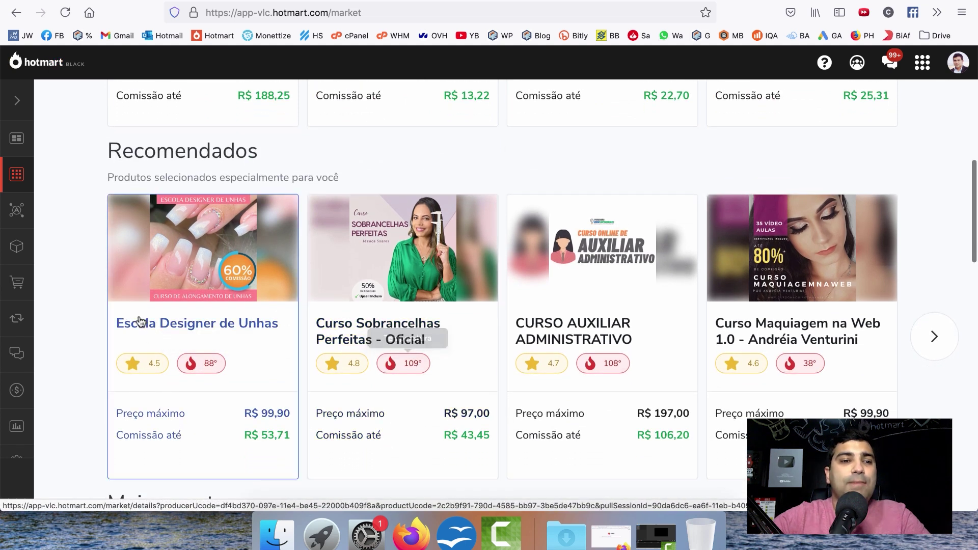
pyautogui.scroll(-5, 74, 334)
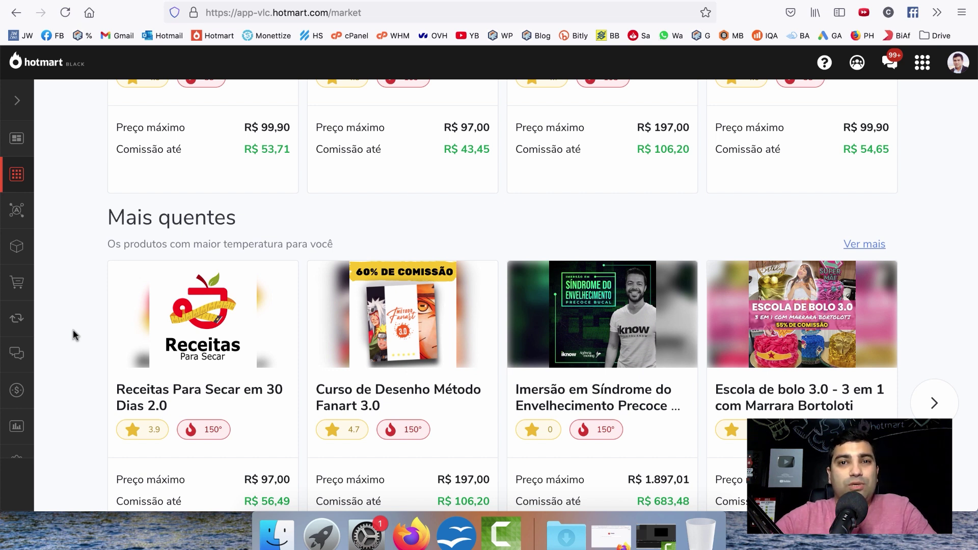
pyautogui.scroll(-2, 73, 329)
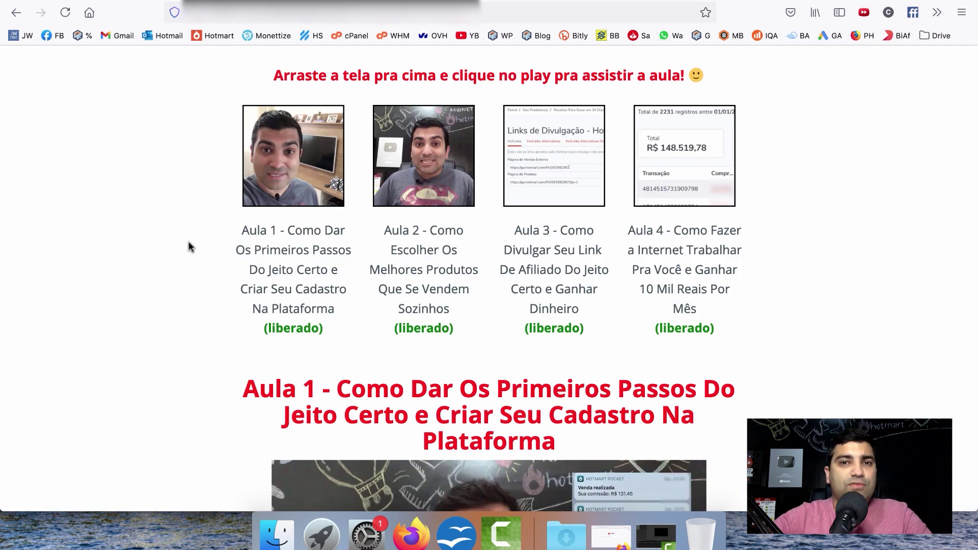
pyautogui.tripleClick(478, 266)
pyautogui.click(463, 264)
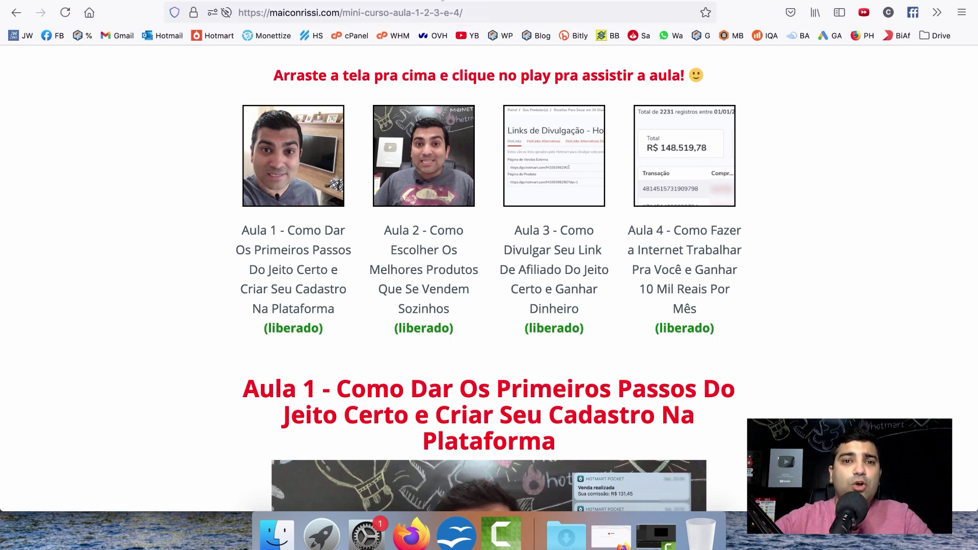
pyautogui.click(441, 3)
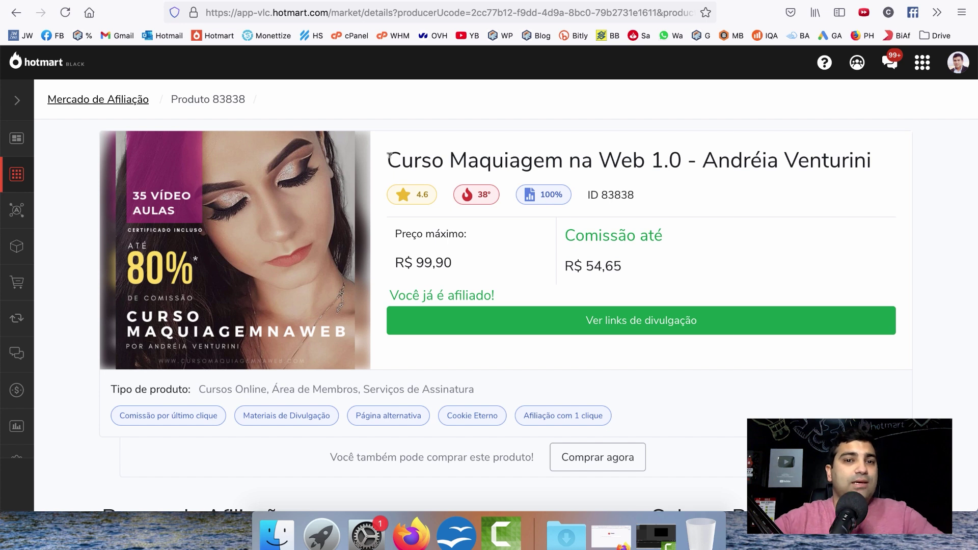
# Return to the affiliate marketplace and browse further products in the Mais quentes section.
pyautogui.press('super+Left')
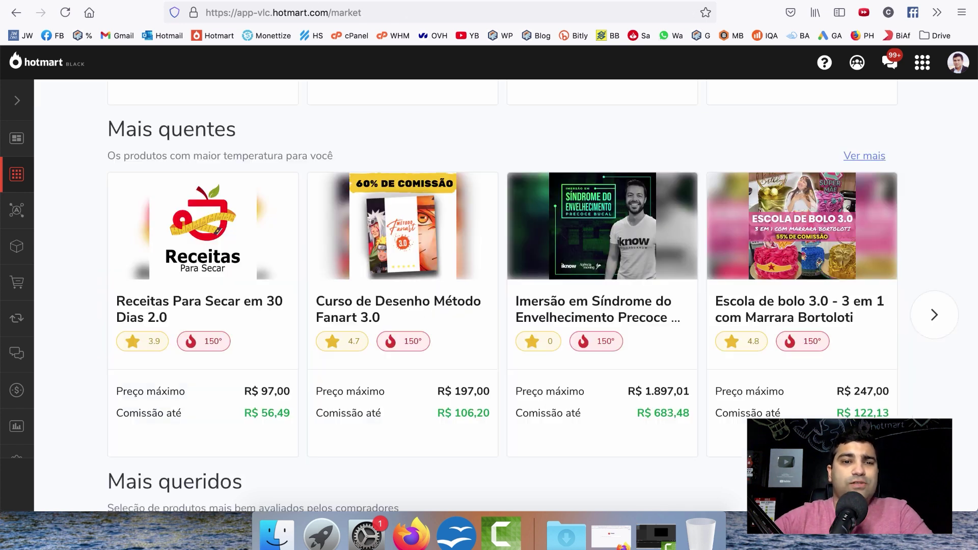
pyautogui.scroll(-3, 423, 331)
pyautogui.scroll(2, 424, 332)
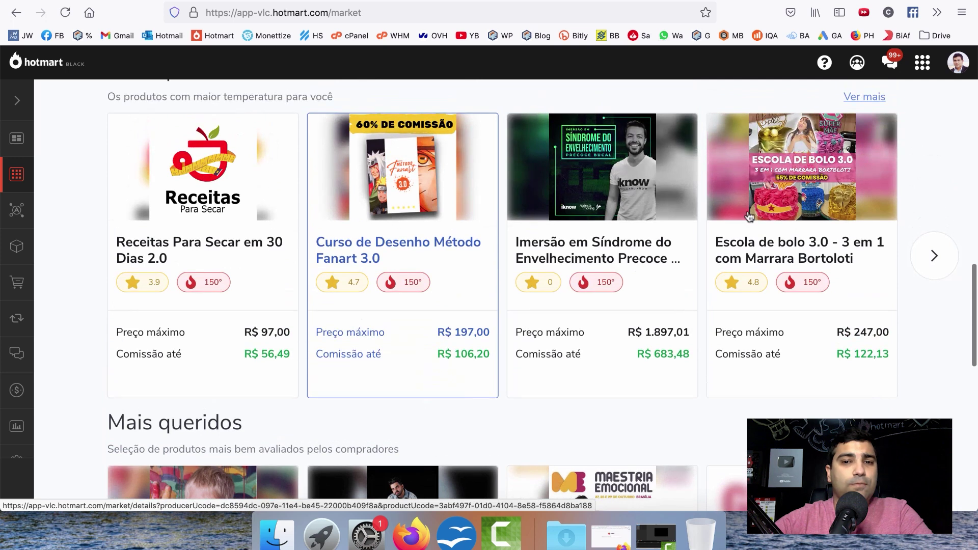
pyautogui.click(936, 256)
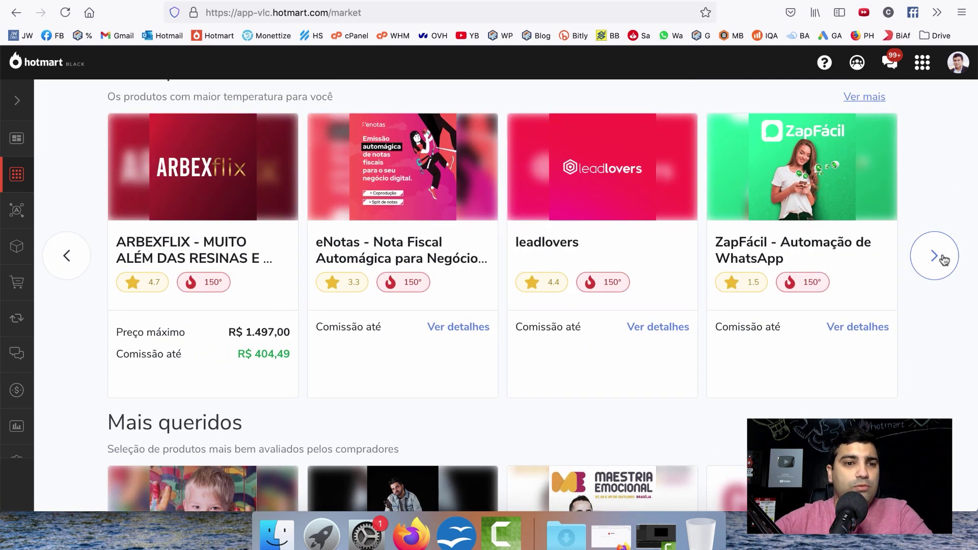
# Go to the Curso Maquiagem na Web 1.0 product and open its affiliate promotion links.
pyautogui.click(221, 172)
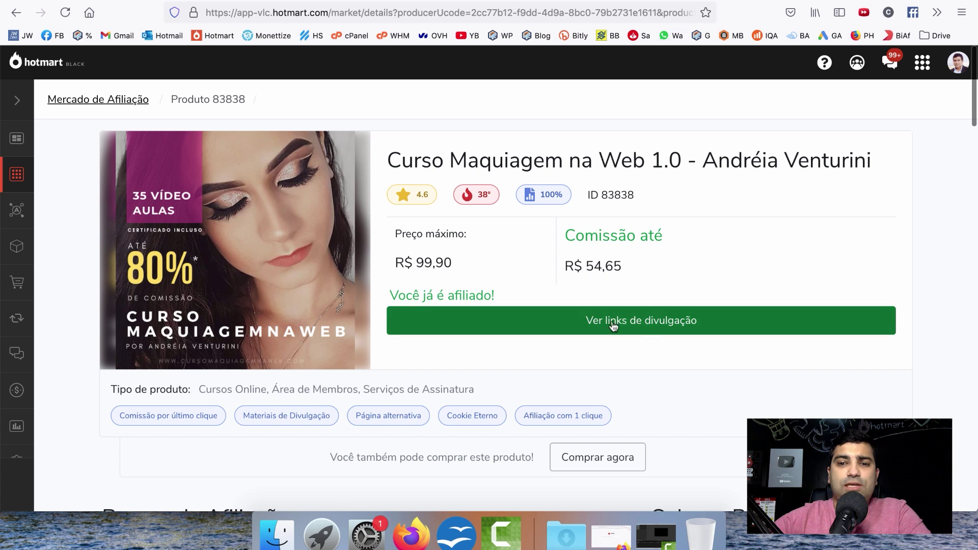
pyautogui.click(637, 322)
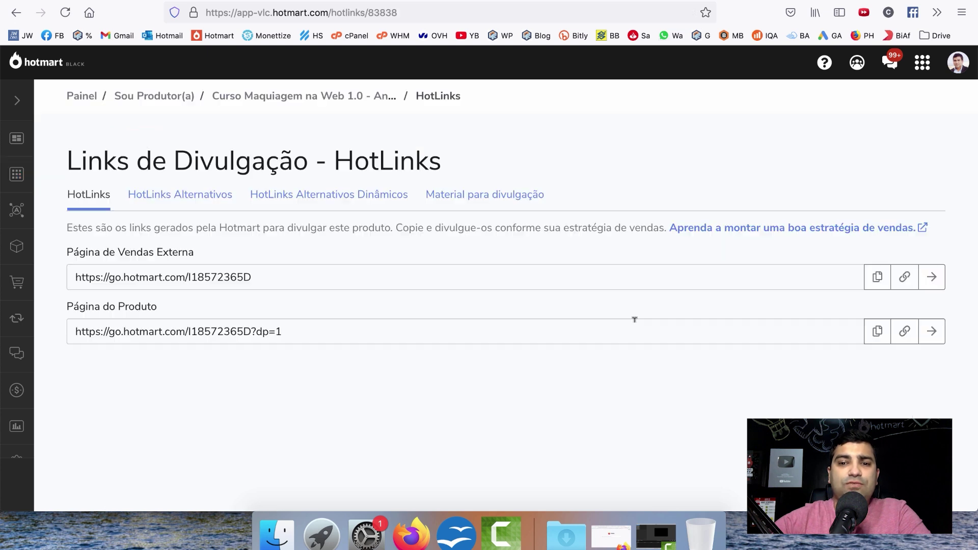
pyautogui.click(260, 280)
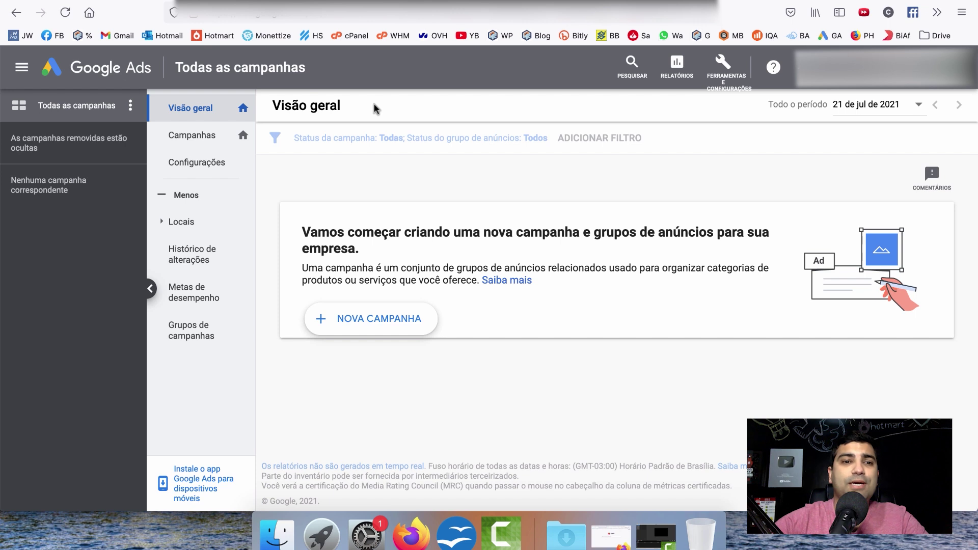
# Switch to Google Ads and start a new campaign with the Tráfego do site goal and the Rede de pesquisa type.
pyautogui.click(377, 320)
pyautogui.moveTo(545, 243)
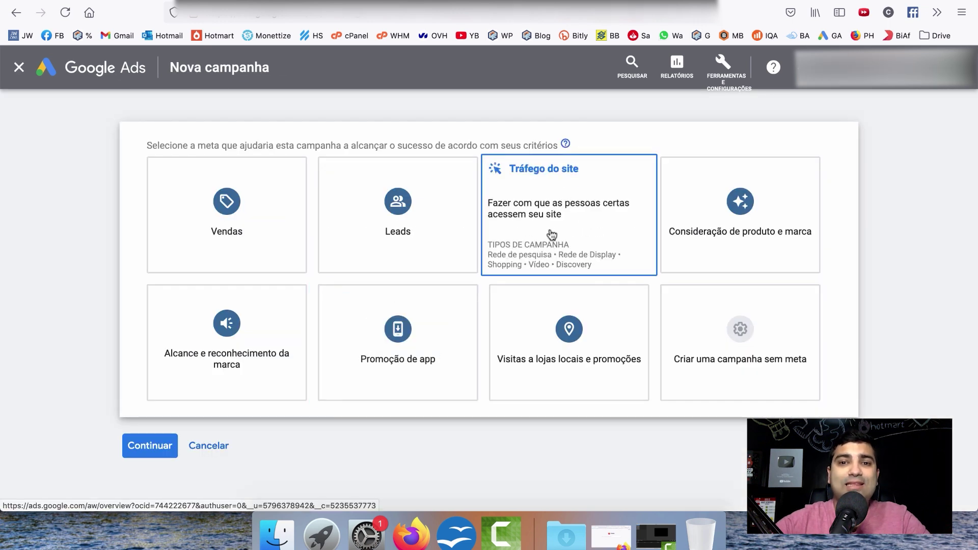
pyautogui.click(554, 200)
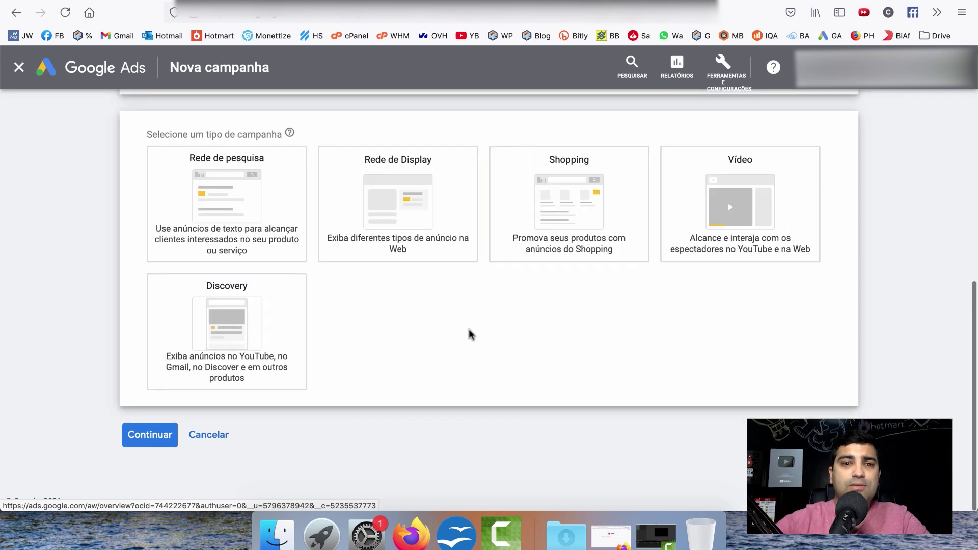
pyautogui.moveTo(192, 190)
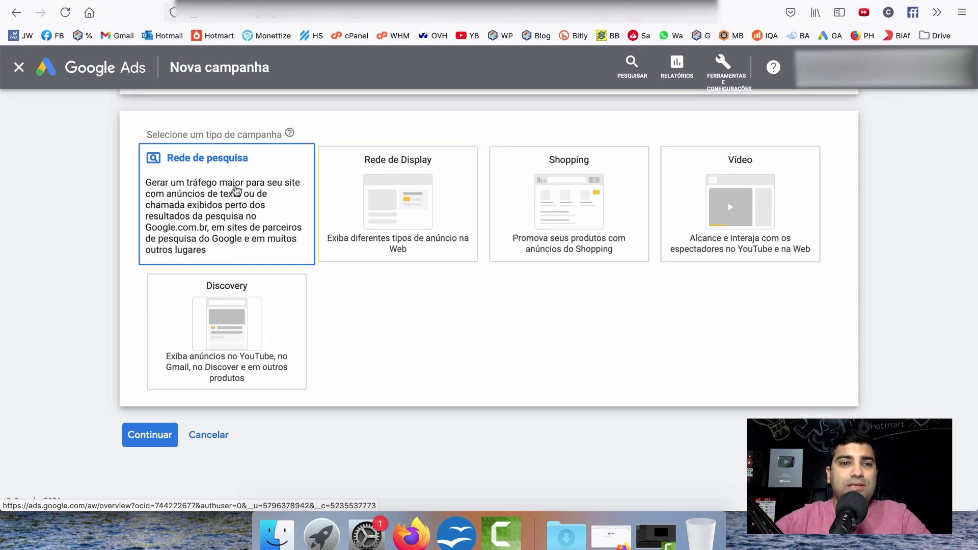
pyautogui.click(215, 188)
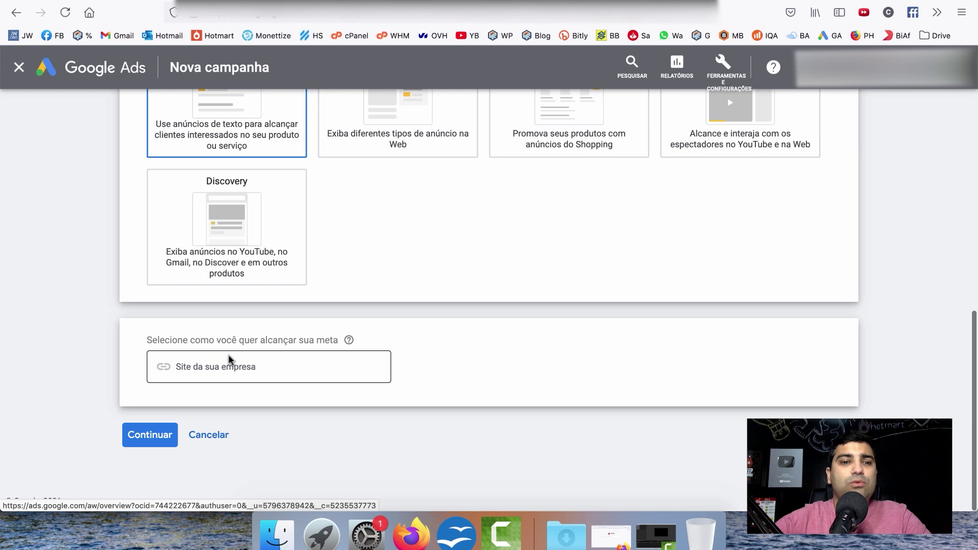
# Leave the company website blank, continue to the campaign settings and dismiss the drafts notice.
pyautogui.click(242, 366)
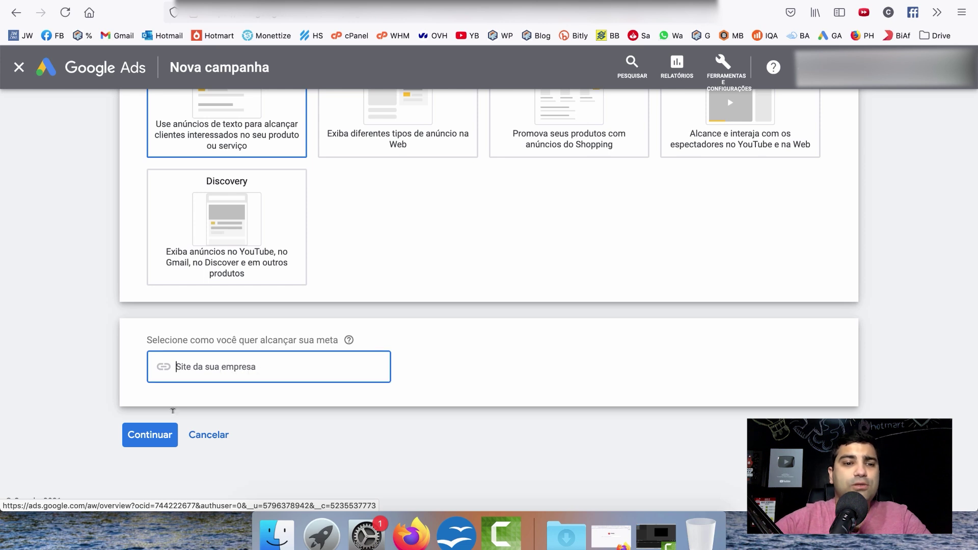
pyautogui.click(159, 439)
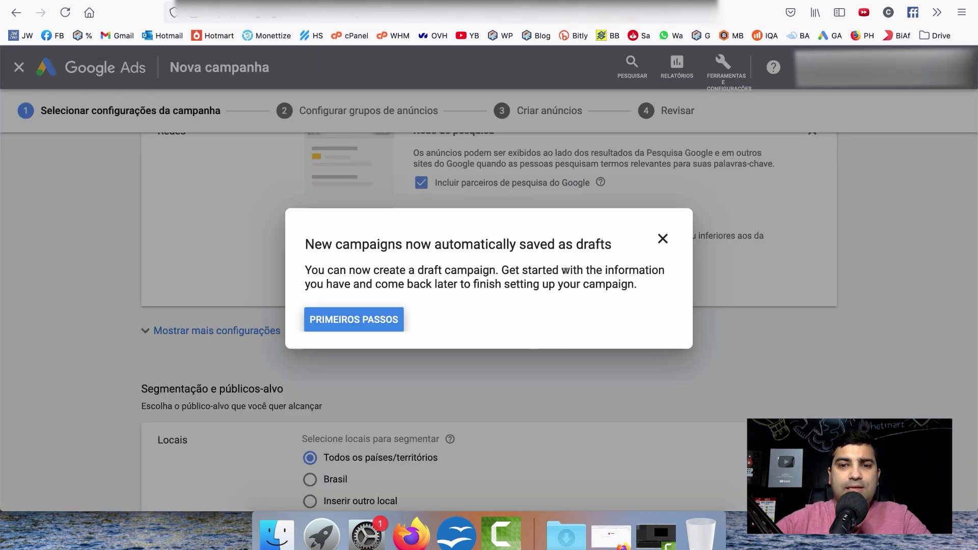
pyautogui.click(659, 238)
pyautogui.click(558, 309)
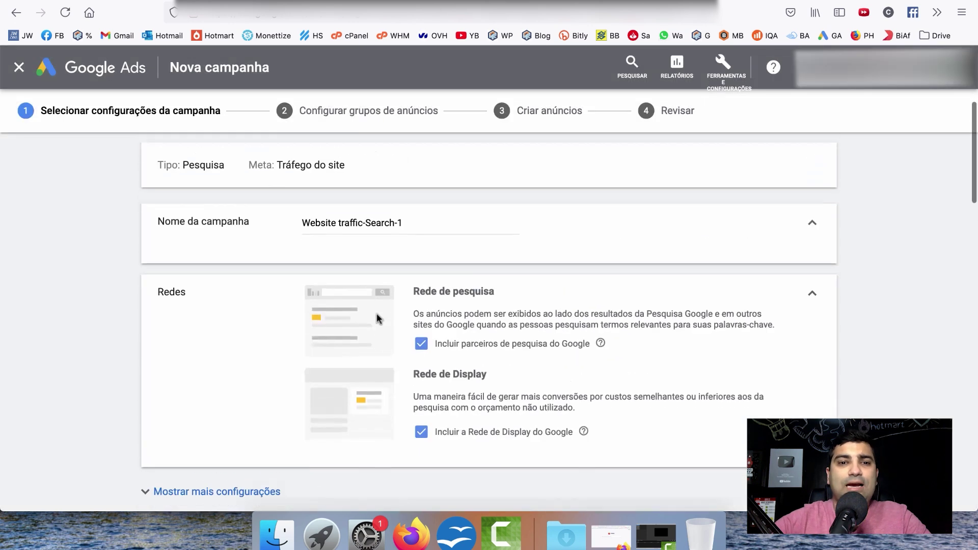
# Name the campaign Maquiagem and exclude both the Google search partners and the Google Display Network.
pyautogui.tripleClick(413, 208)
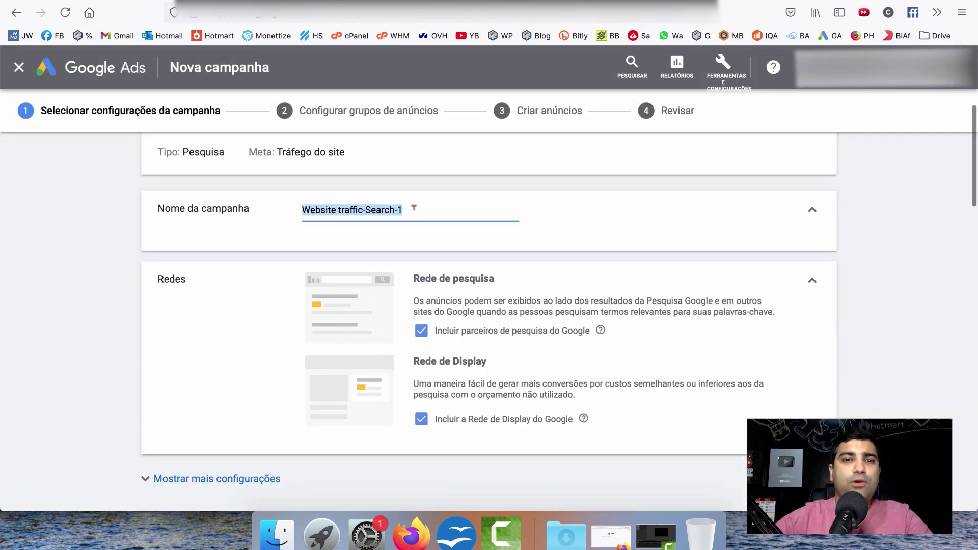
pyautogui.write('Maquiagem')
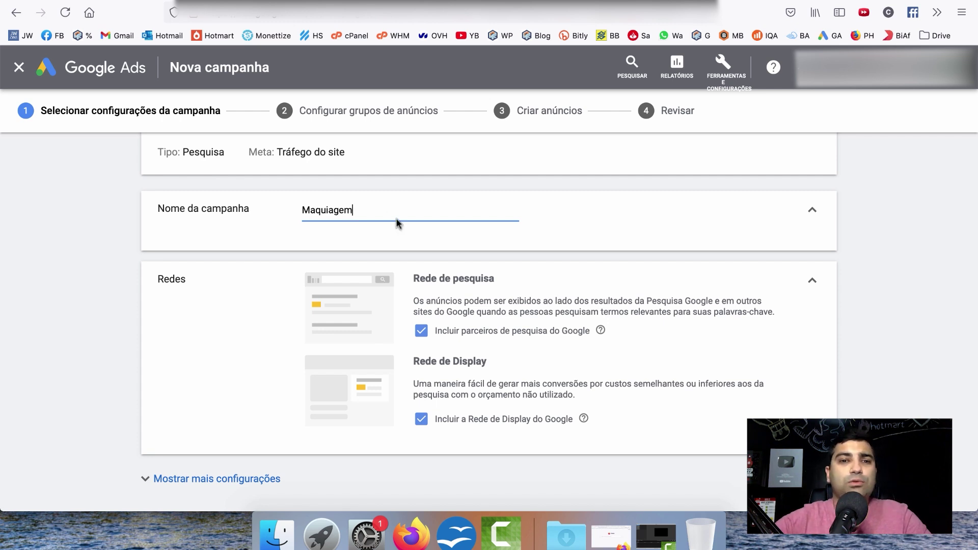
pyautogui.click(421, 332)
pyautogui.click(421, 440)
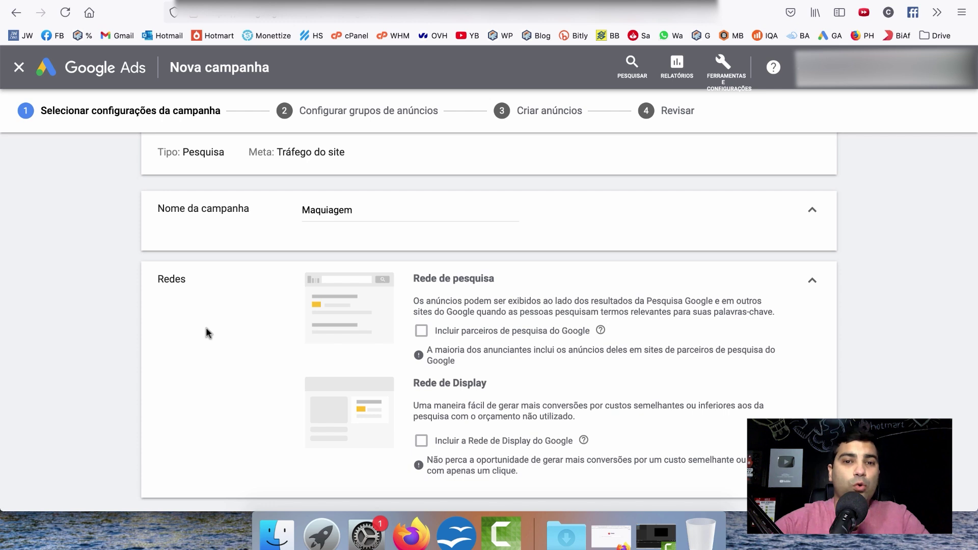
# Review the additional campaign settings for dates, URL options, dynamic search ads and ad schedule.
pyautogui.scroll(-6, 411, 303)
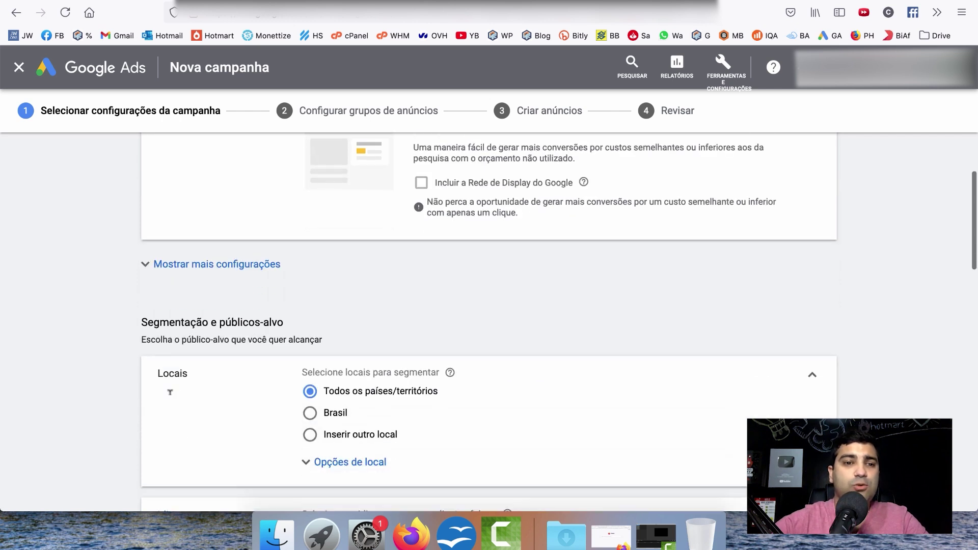
pyautogui.click(227, 222)
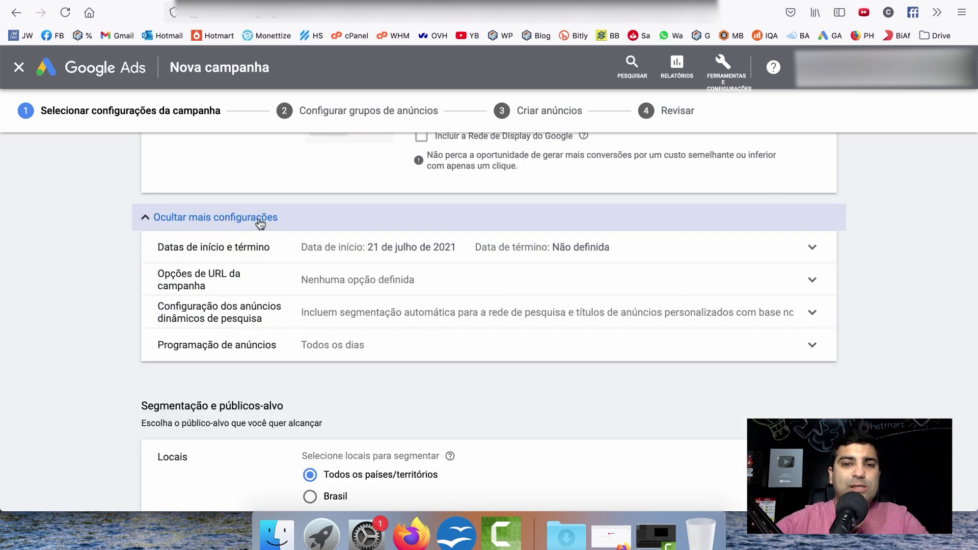
pyautogui.click(224, 223)
# Target the campaign to Brasil and add Inglês and Espanhol to its customer languages.
pyautogui.scroll(-2, 166, 290)
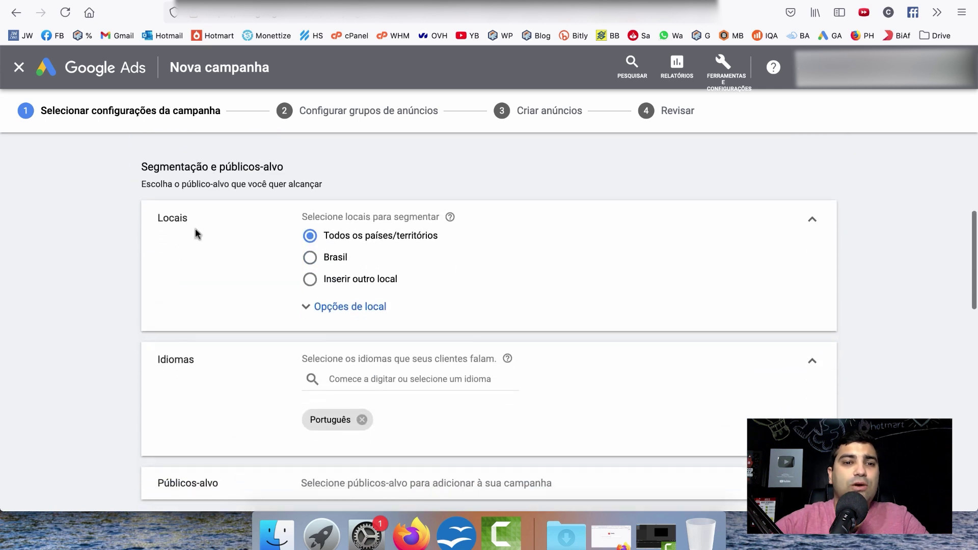
pyautogui.click(310, 257)
pyautogui.scroll(-2, 351, 334)
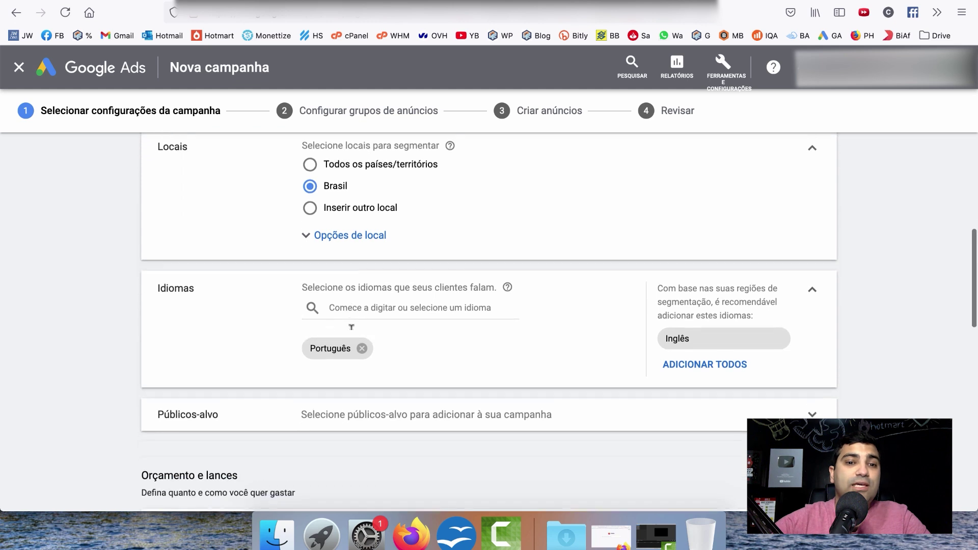
pyautogui.click(382, 299)
pyautogui.write('ing')
pyautogui.press('Return')
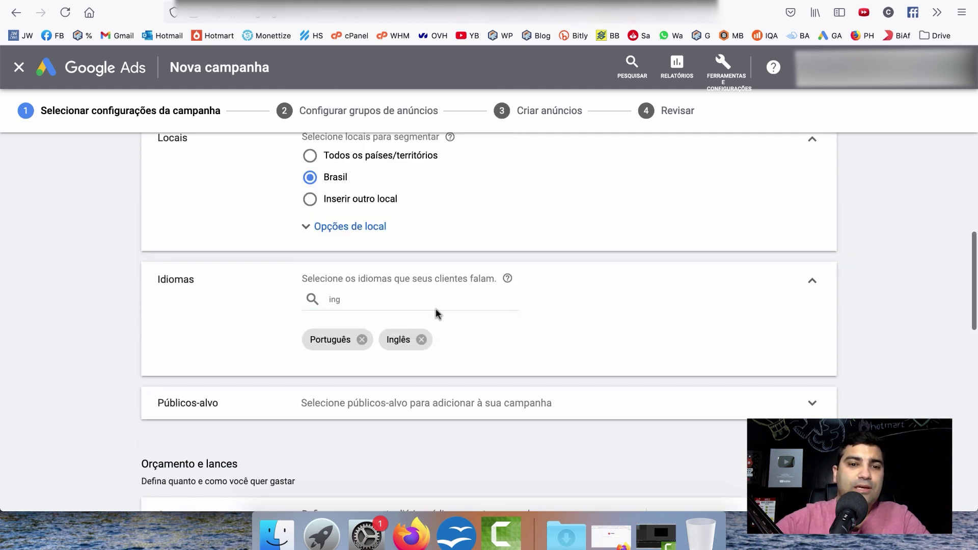
pyautogui.write('espa')
pyautogui.click(462, 327)
pyautogui.click(626, 344)
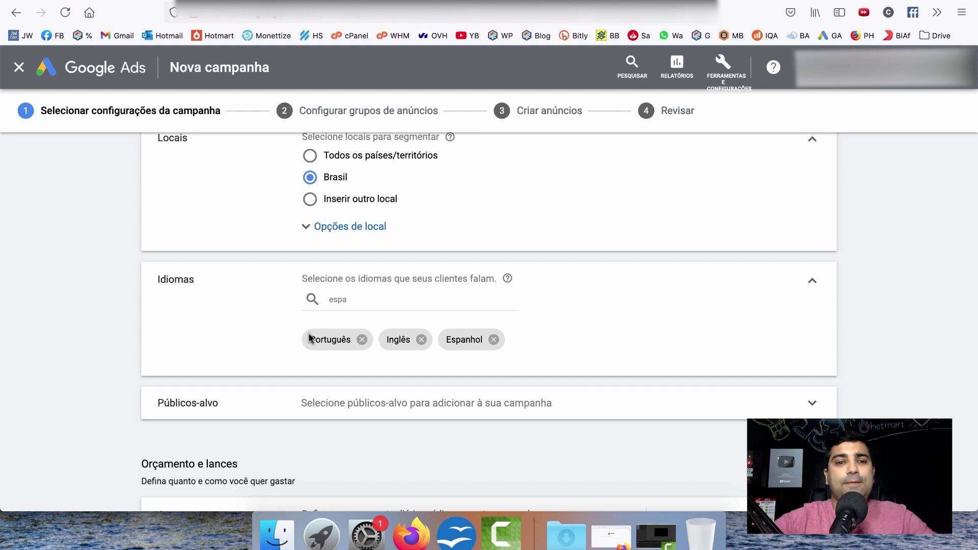
# Set the campaign's average daily budget to R$ 50.
pyautogui.scroll(-3, 236, 352)
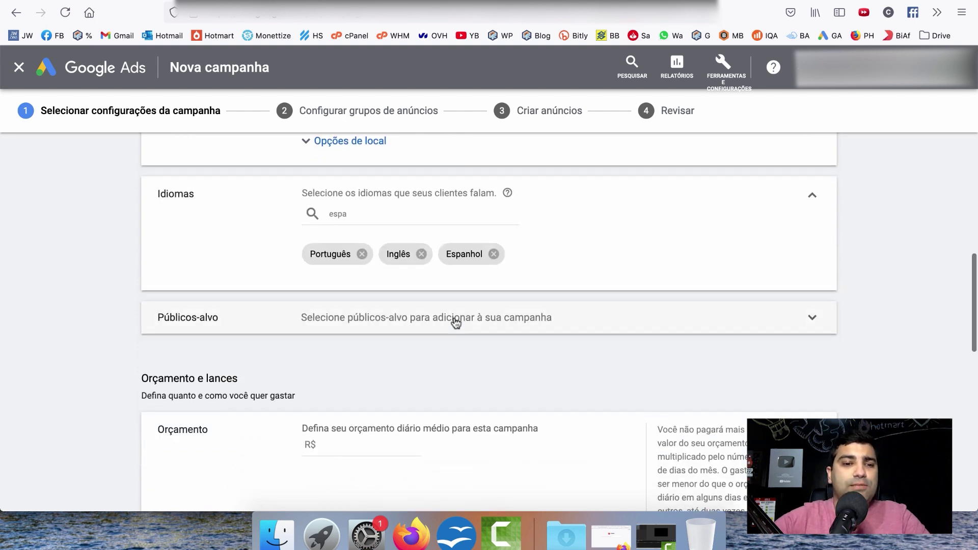
pyautogui.scroll(-3, 455, 322)
pyautogui.click(401, 338)
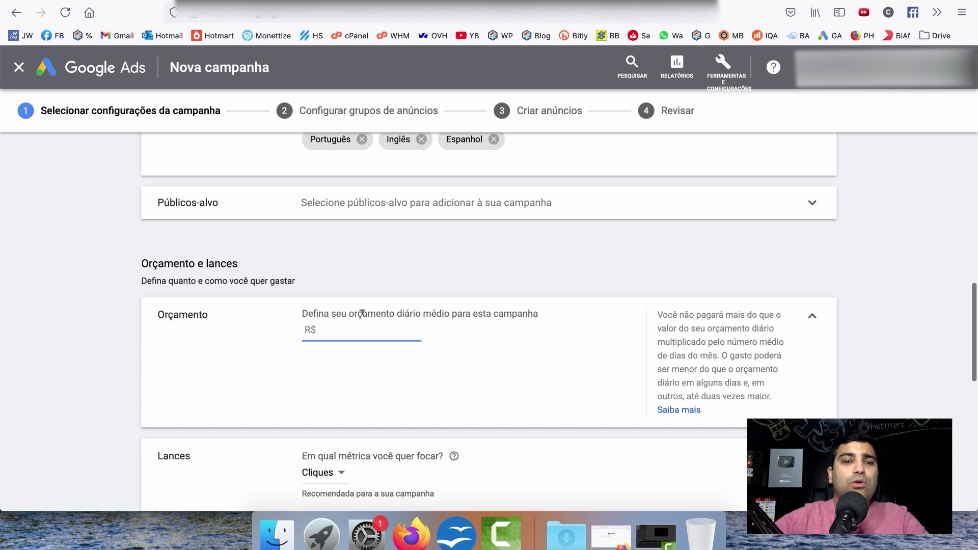
pyautogui.moveTo(349, 312); pyautogui.dragTo(428, 312)
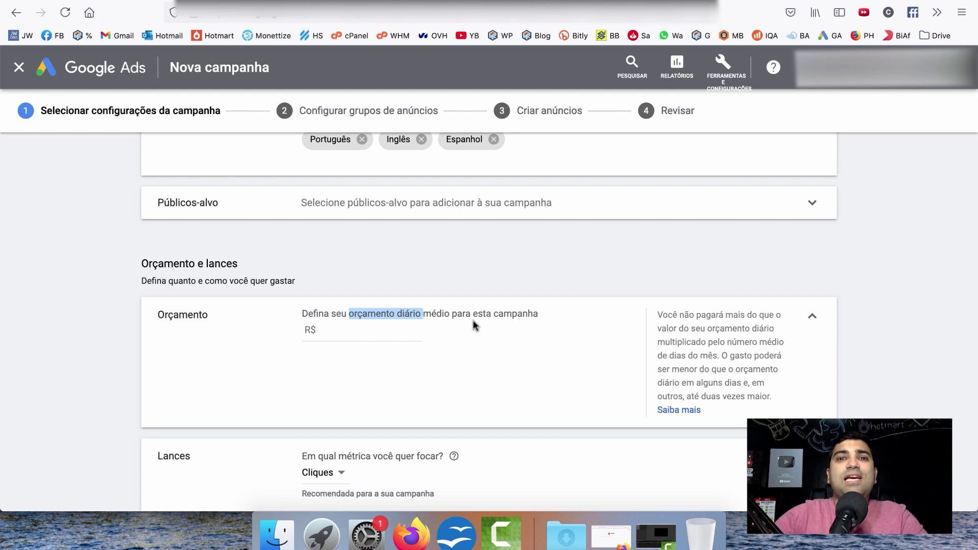
pyautogui.click(387, 329)
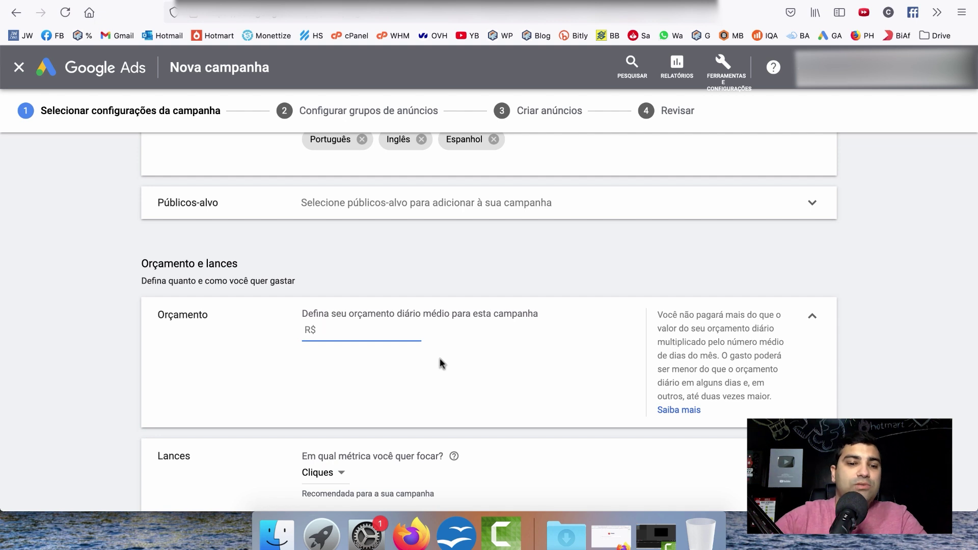
pyautogui.write('50')
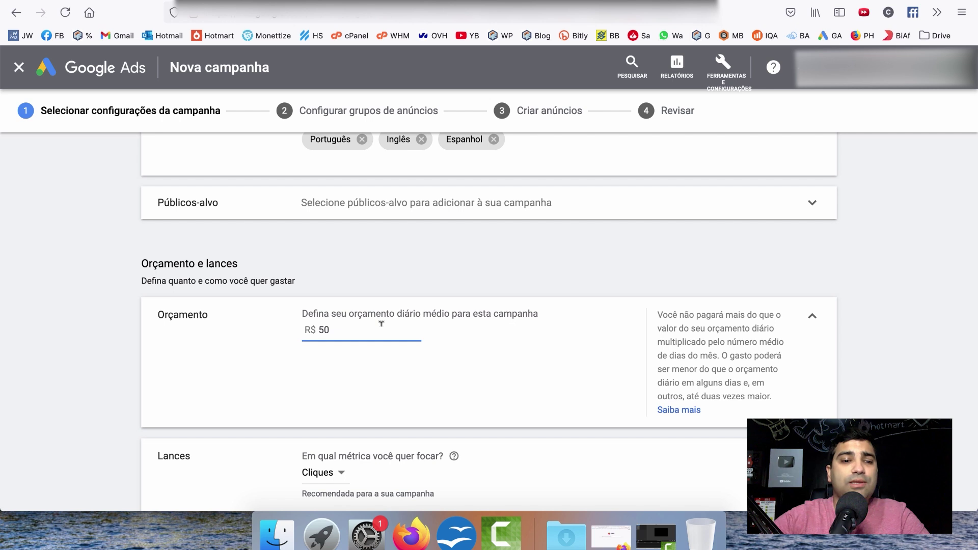
# Select Cliques as the metric that the campaign's bidding focuses on.
pyautogui.scroll(-3, 356, 328)
pyautogui.scroll(-2, 282, 353)
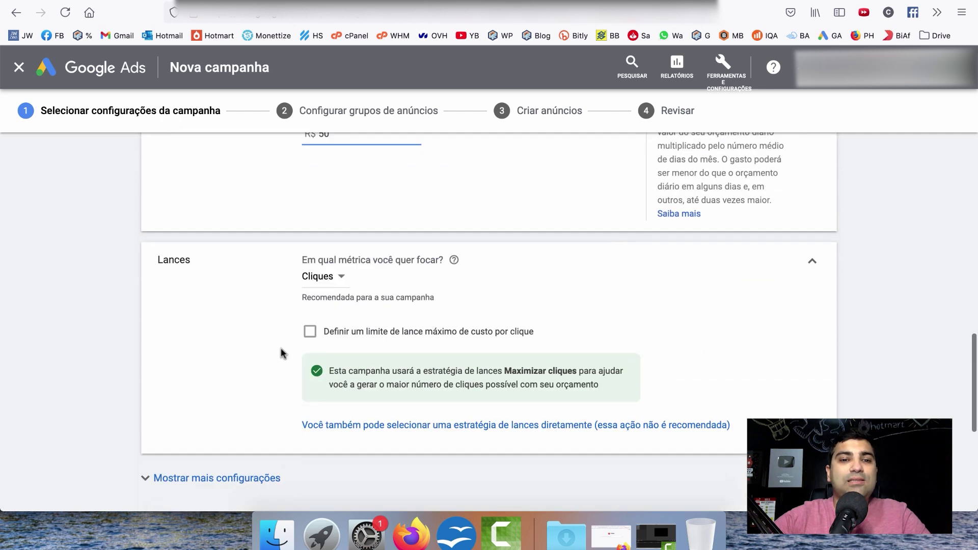
pyautogui.click(321, 280)
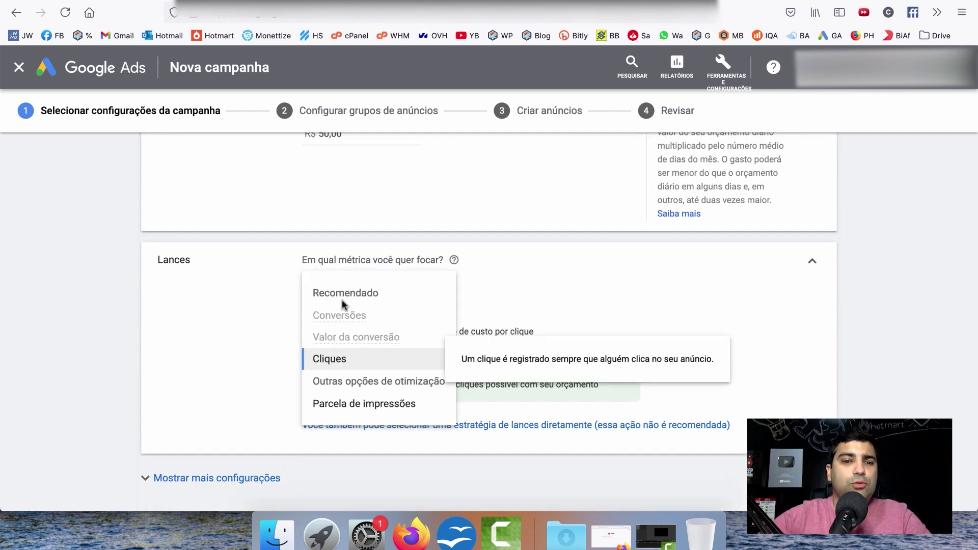
pyautogui.click(345, 362)
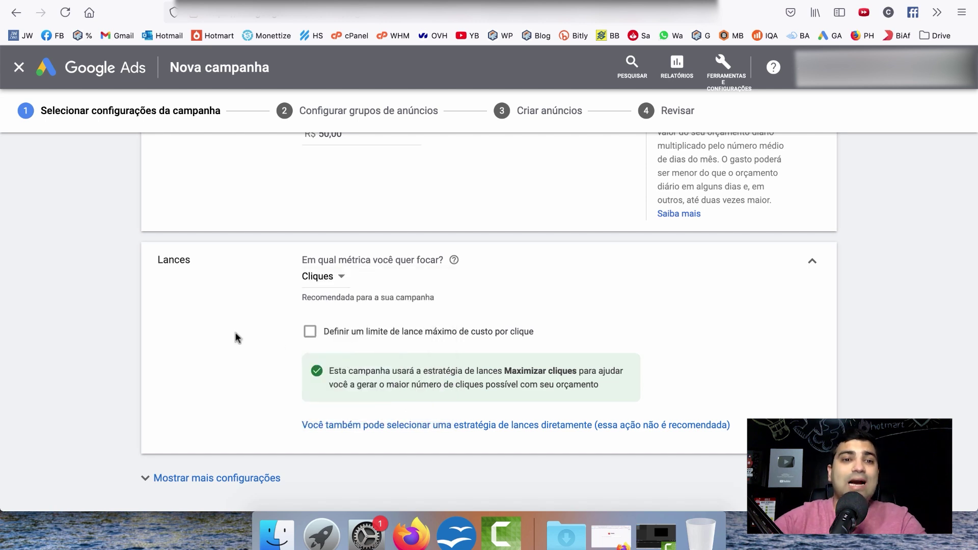
# Enable a maximum cost-per-click bid limit for the campaign and set it to R$ 3,00.
pyautogui.scroll(-1, 237, 338)
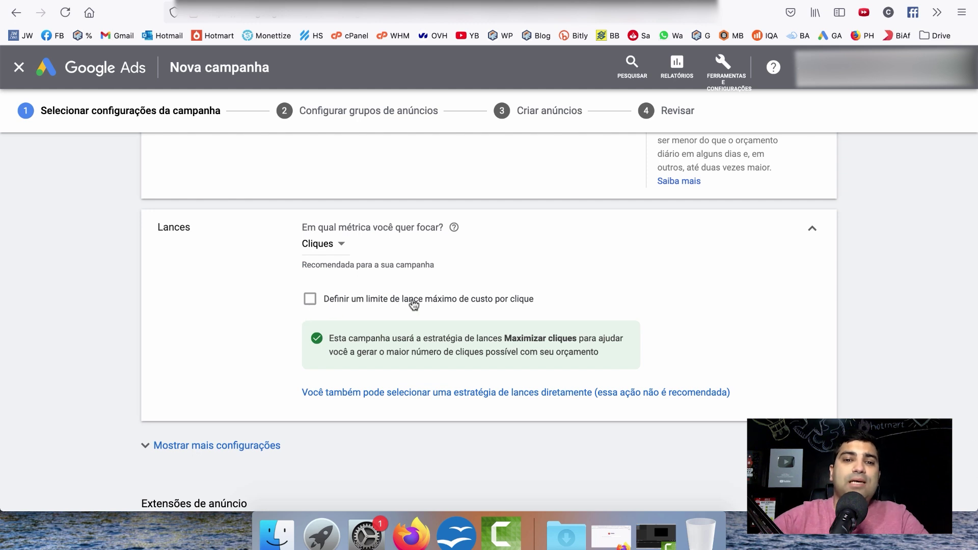
pyautogui.click(459, 301)
pyautogui.click(367, 346)
pyautogui.write('3')
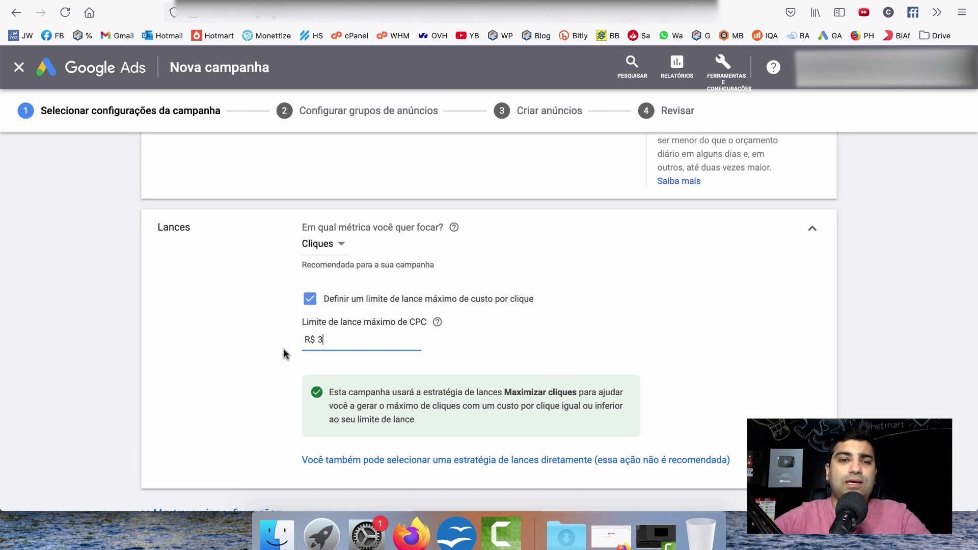
pyautogui.press('BackSpace')
pyautogui.write('11')
pyautogui.press('BackSpace')
pyautogui.write('5')
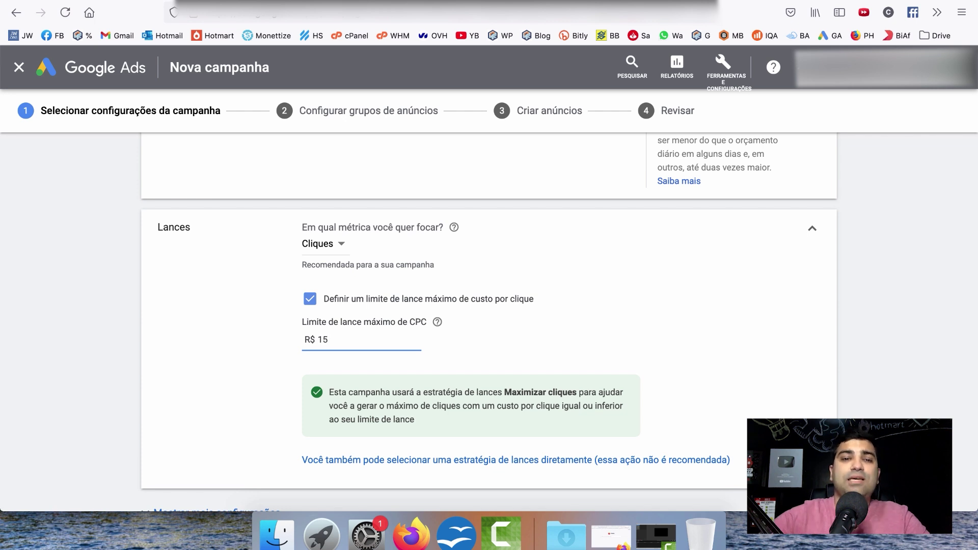
pyautogui.press('BackSpace')
pyautogui.press('BackSpace')
pyautogui.write('3')
pyautogui.click(217, 308)
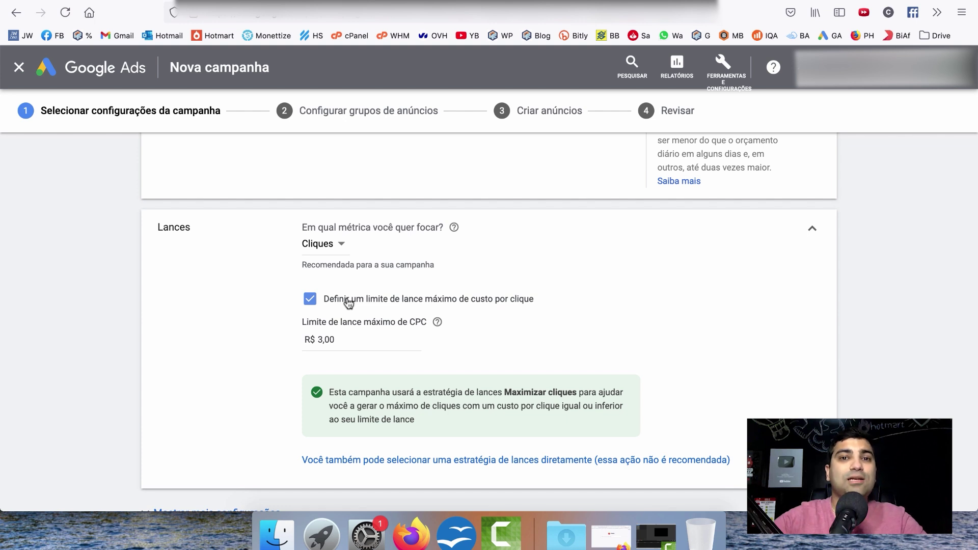
# Review the additional conversion and ad rotation settings, and save the campaign settings to continue to the ad group setup.
pyautogui.scroll(-3, 240, 310)
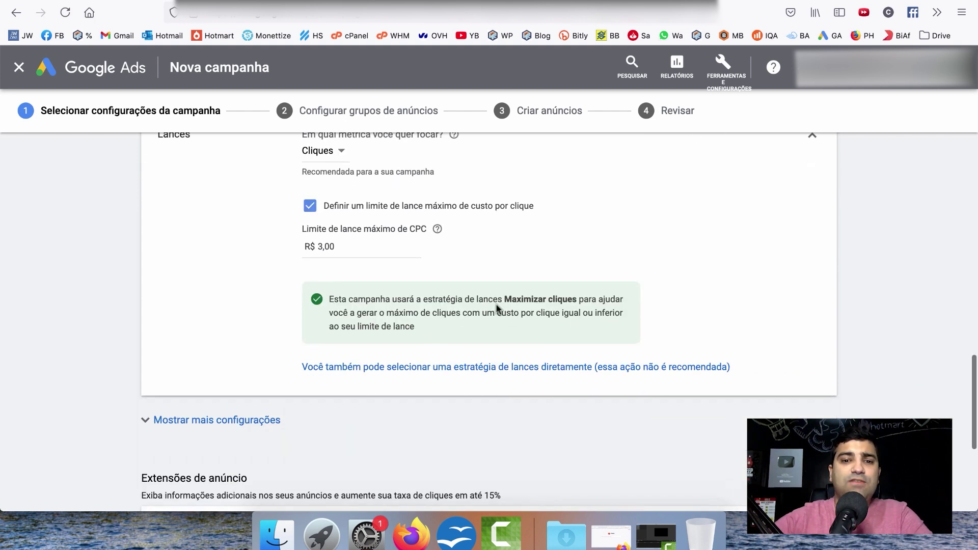
pyautogui.moveTo(504, 298); pyautogui.dragTo(581, 299)
pyautogui.click(588, 300)
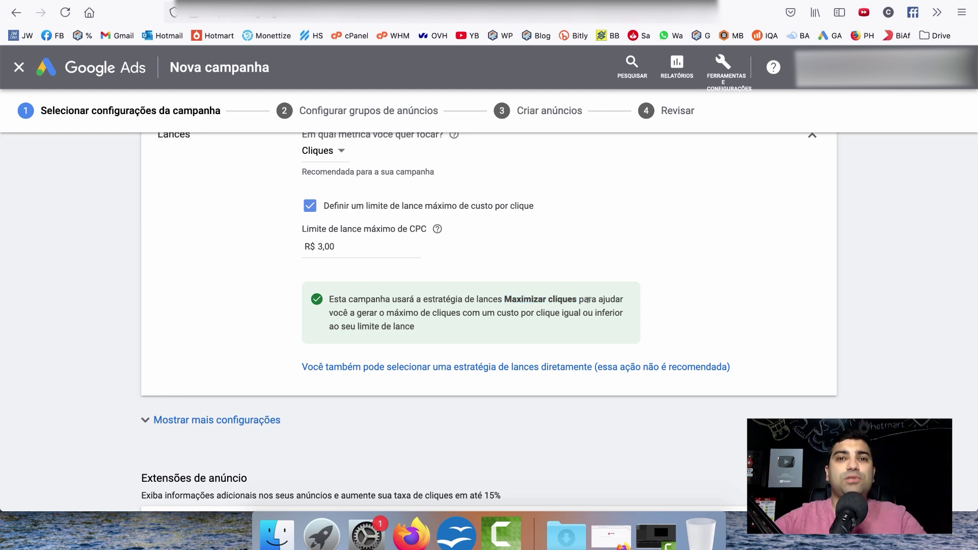
pyautogui.scroll(-5, 249, 306)
pyautogui.click(231, 280)
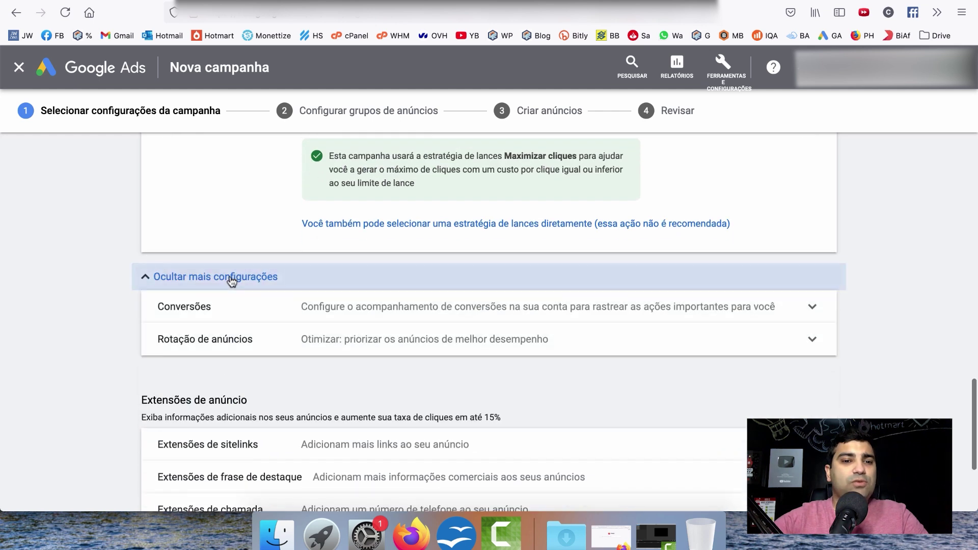
pyautogui.click(231, 279)
pyautogui.scroll(-3, 226, 279)
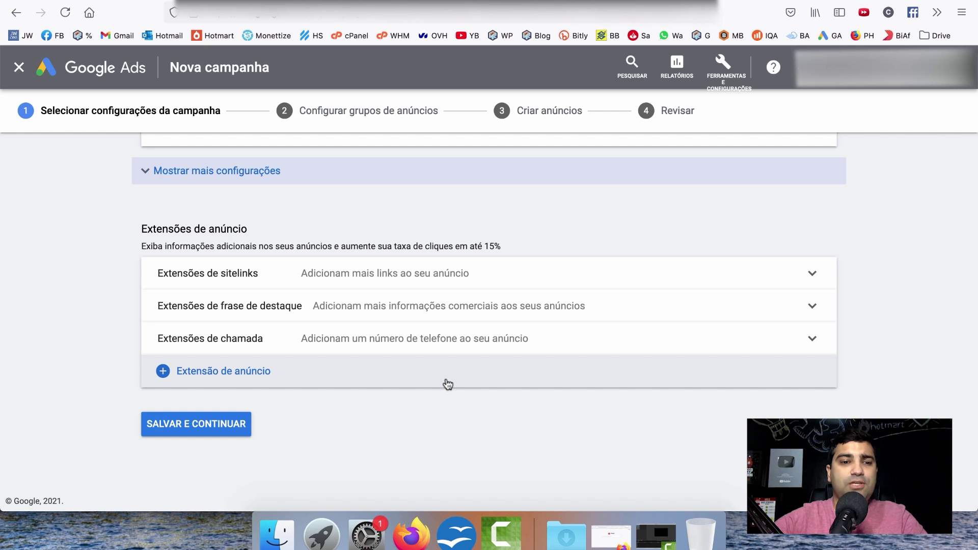
pyautogui.click(236, 423)
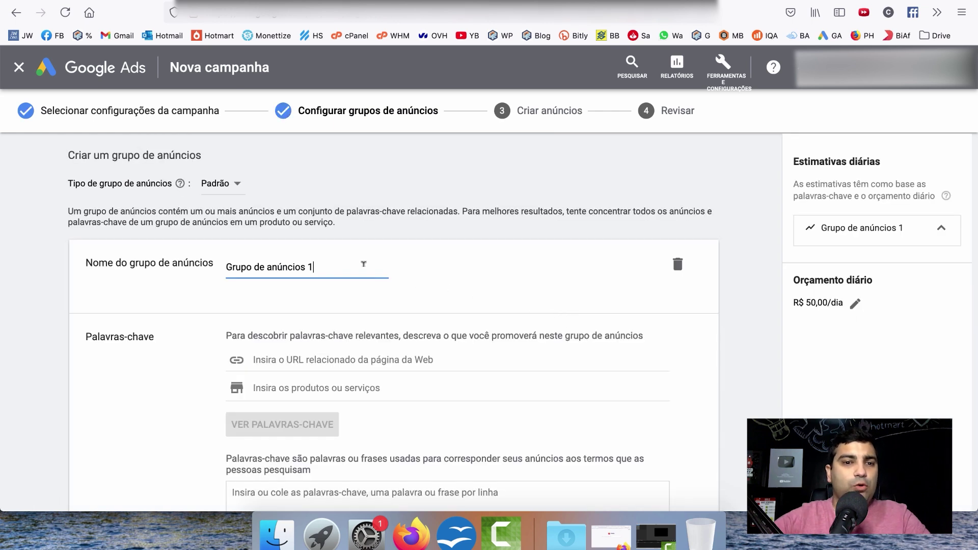
# Dismiss the new keyword experience introduction and place the cursor in the ad group's empty keyword list.
pyautogui.tripleClick(336, 264)
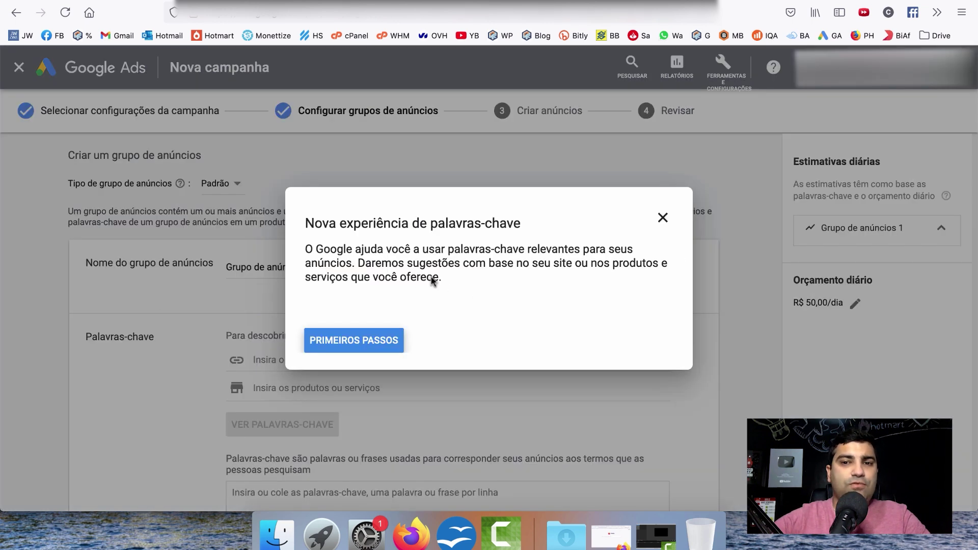
pyautogui.click(354, 340)
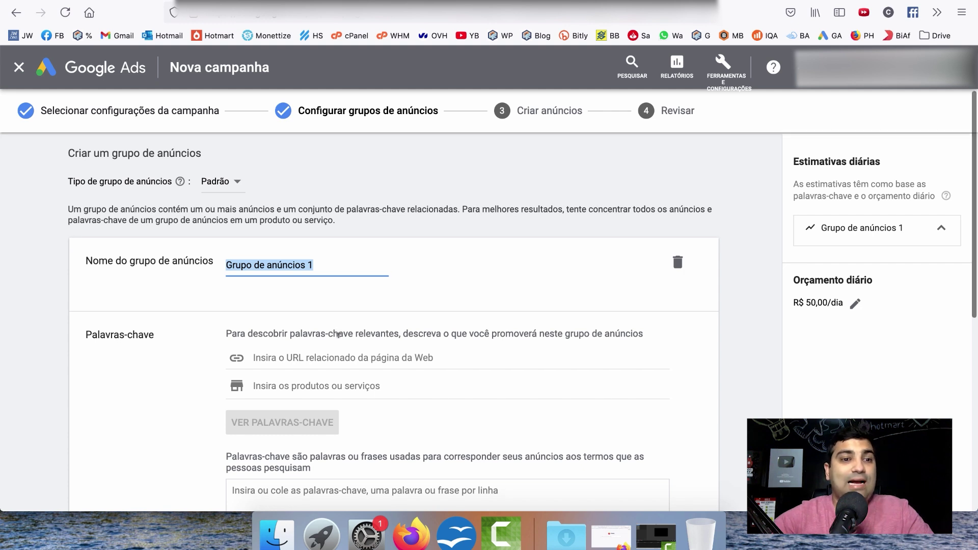
pyautogui.scroll(-3, 212, 363)
pyautogui.scroll(-1, 188, 304)
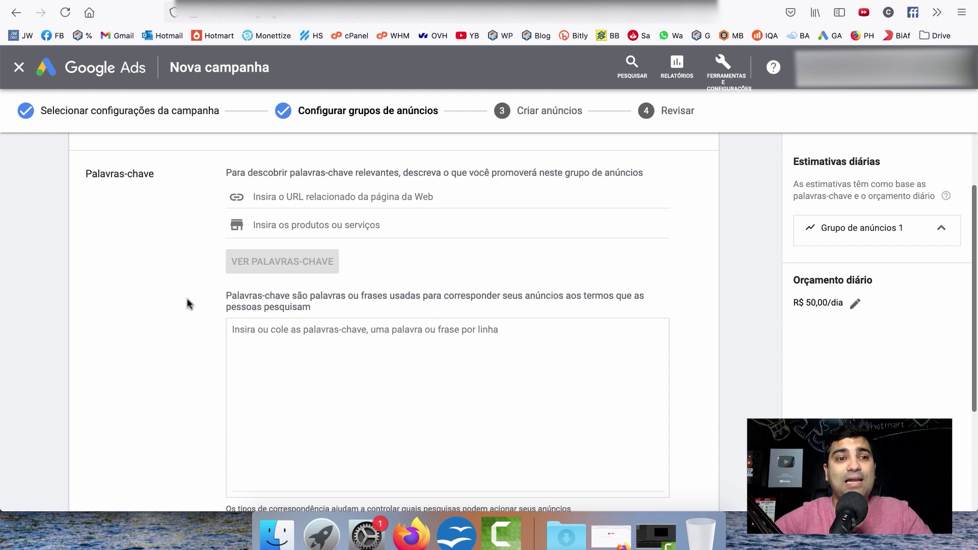
pyautogui.tripleClick(118, 178)
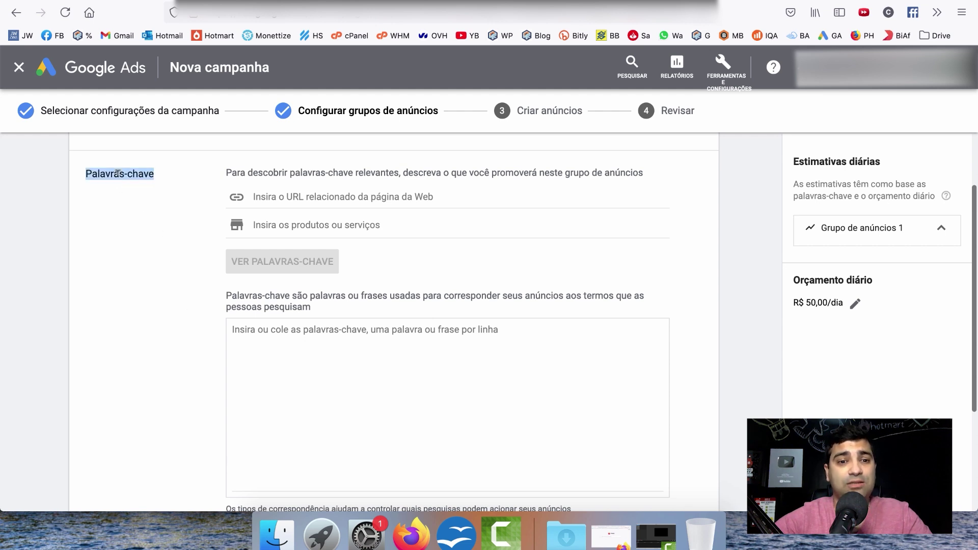
pyautogui.click(358, 376)
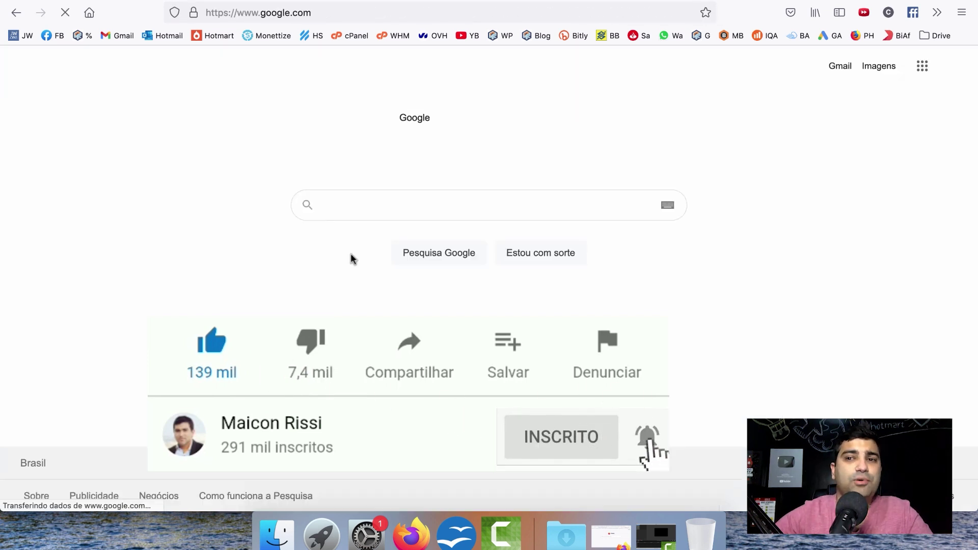
# Switch to Google Search, enter the query "curso de maquiagem com certificado" and copy it.
pyautogui.click(469, 203)
pyautogui.write('curso')
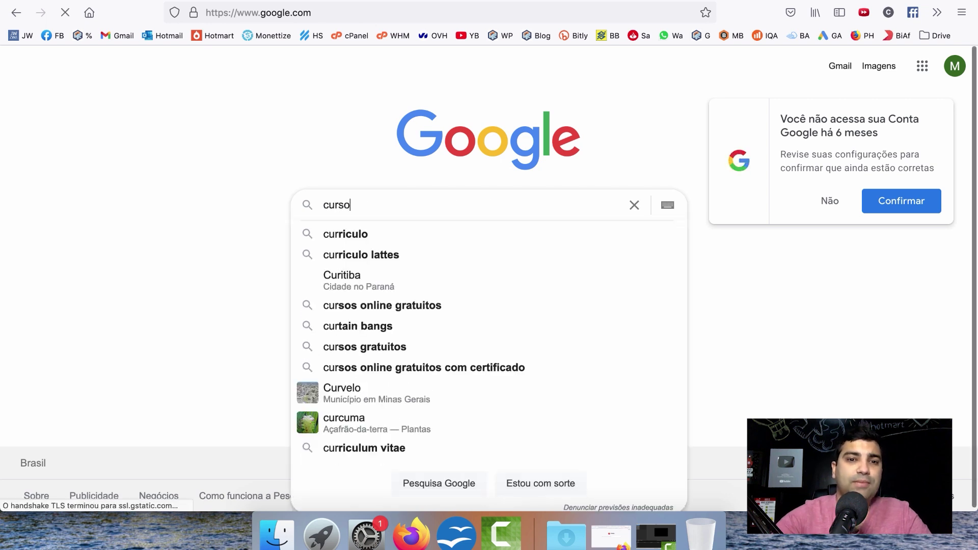
pyautogui.write(' de maquiagem com certificado')
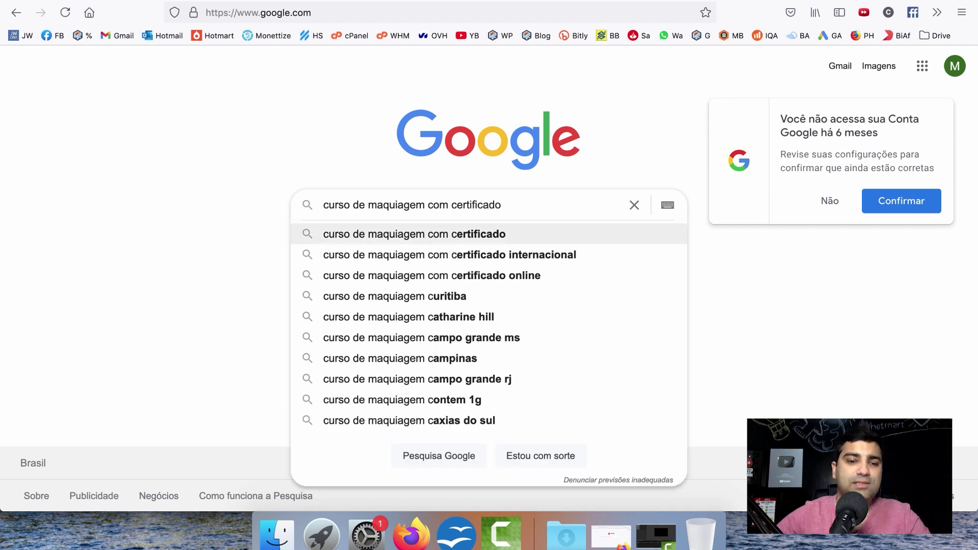
pyautogui.press('super+a')
pyautogui.press('super+c')
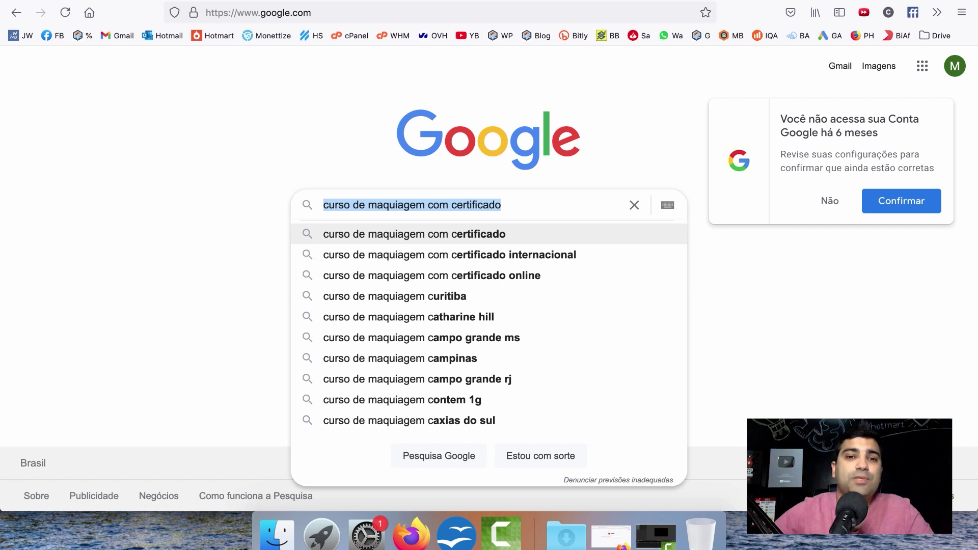
# Change the search query to "curso de maquiagem gratuito" to examine the related suggestions.
pyautogui.press('Right')
pyautogui.press('BackSpace')
pyautogui.press('BackSpace')
pyautogui.press('BackSpace')
pyautogui.press('BackSpace')
pyautogui.press('BackSpace')
pyautogui.press('BackSpace')
pyautogui.press('BackSpace')
pyautogui.press('BackSpace')
pyautogui.press('BackSpace')
pyautogui.press('BackSpace')
pyautogui.press('BackSpace')
pyautogui.press('BackSpace')
pyautogui.press('BackSpace')
pyautogui.press('BackSpace')
pyautogui.press('BackSpace')
pyautogui.write('gratuito')
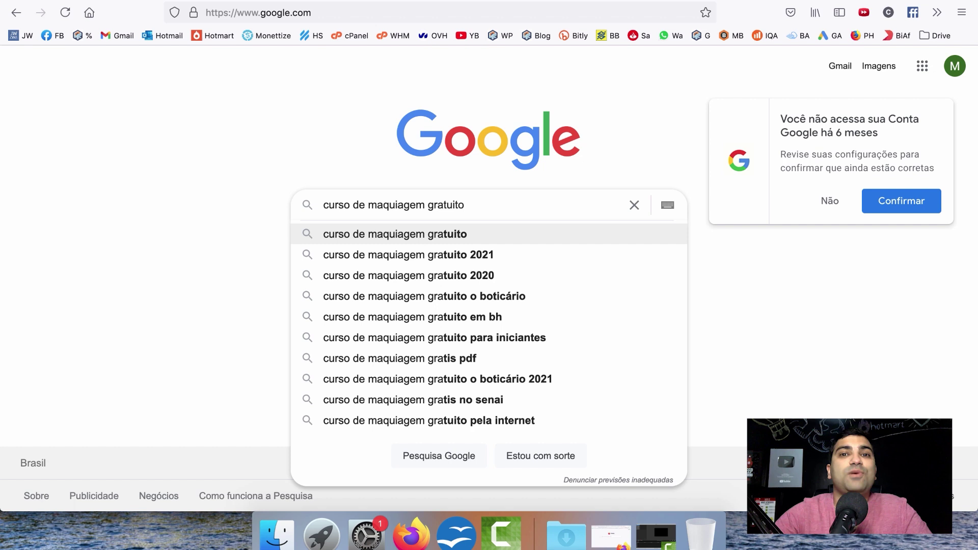
# Examine the search suggestions for "curso de maquiagem" alone and followed by the letters a and b.
pyautogui.press('BackSpace')
pyautogui.press('BackSpace')
pyautogui.press('BackSpace')
pyautogui.press('BackSpace')
pyautogui.press('BackSpace')
pyautogui.press('BackSpace')
pyautogui.press('BackSpace')
pyautogui.press('BackSpace')
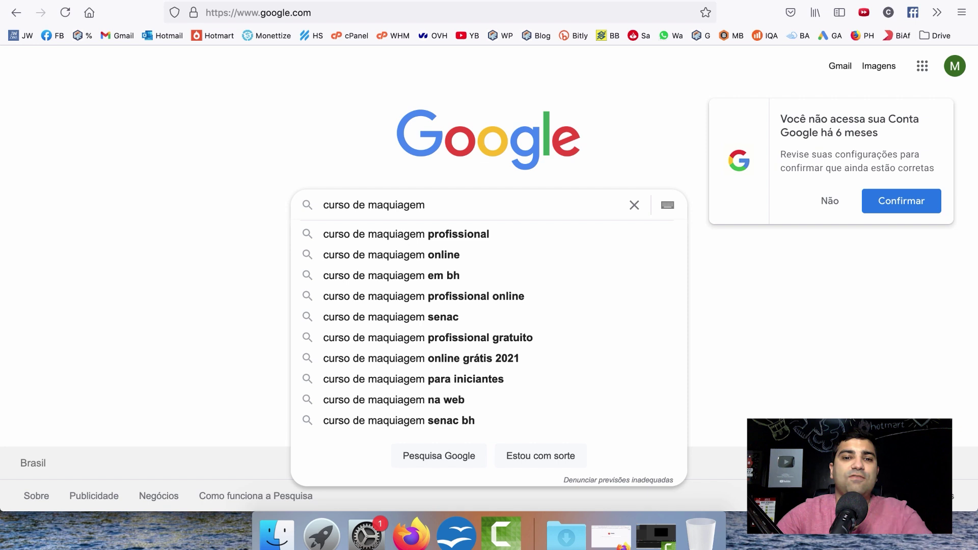
pyautogui.write('a')
pyautogui.press('Down')
pyautogui.press('Down')
pyautogui.press('Down')
pyautogui.press('Up')
pyautogui.press('Up')
pyautogui.press('Up')
pyautogui.press('BackSpace')
pyautogui.write('b')
pyautogui.press('Down')
pyautogui.press('Down')
pyautogui.press('Up')
pyautogui.press('Up')
pyautogui.press('BackSpace')
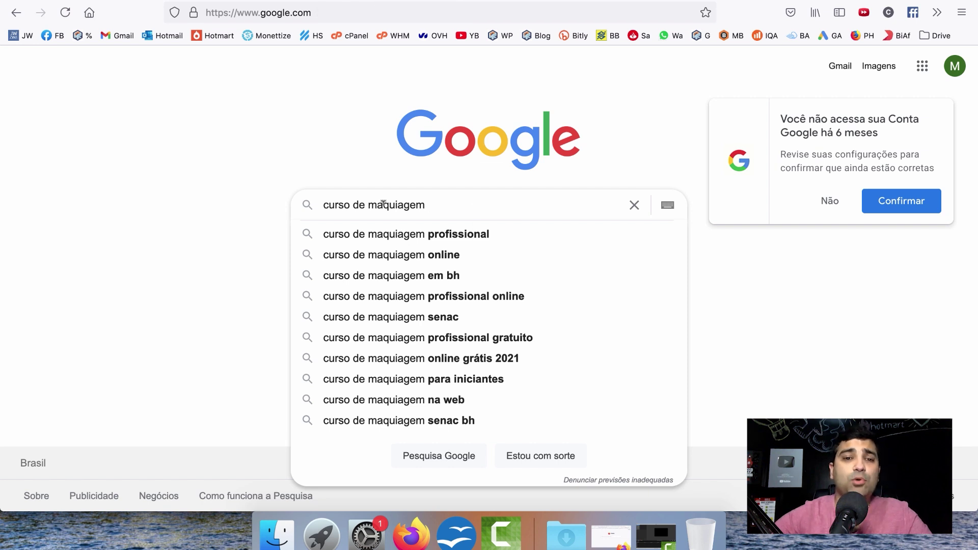
# Take the suggested query "curso de maquiagem com certificado" and paste it into the keyword list in Google Ads.
pyautogui.write('com cer')
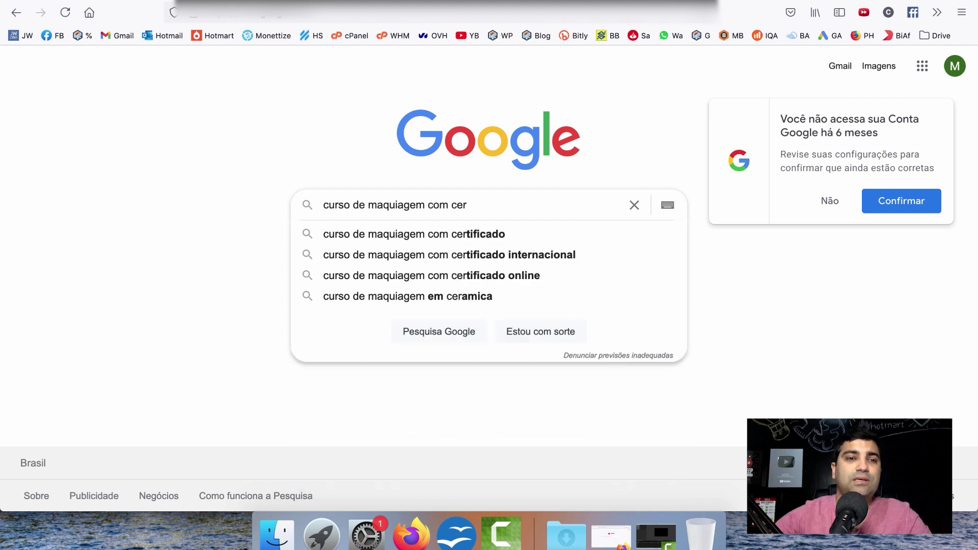
pyautogui.press('Down')
pyautogui.press('super+a')
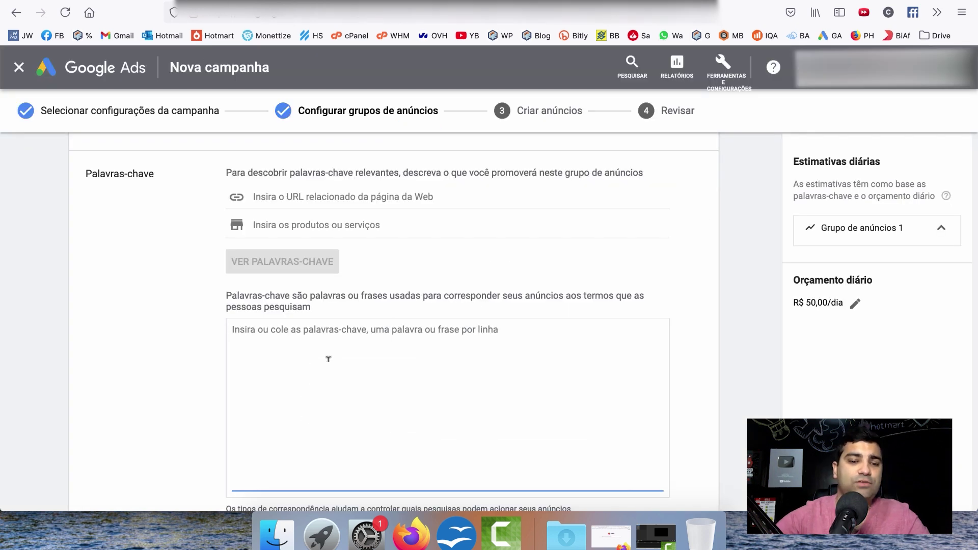
pyautogui.press('super+v')
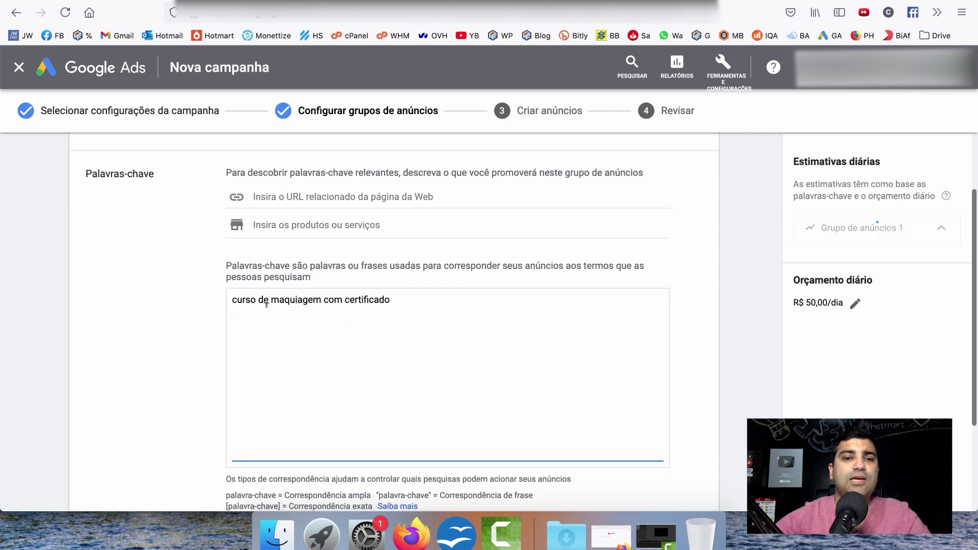
# Add "curso de maquiagem online" as a second line in the keyword list.
pyautogui.press('Return')
pyautogui.write('curso')
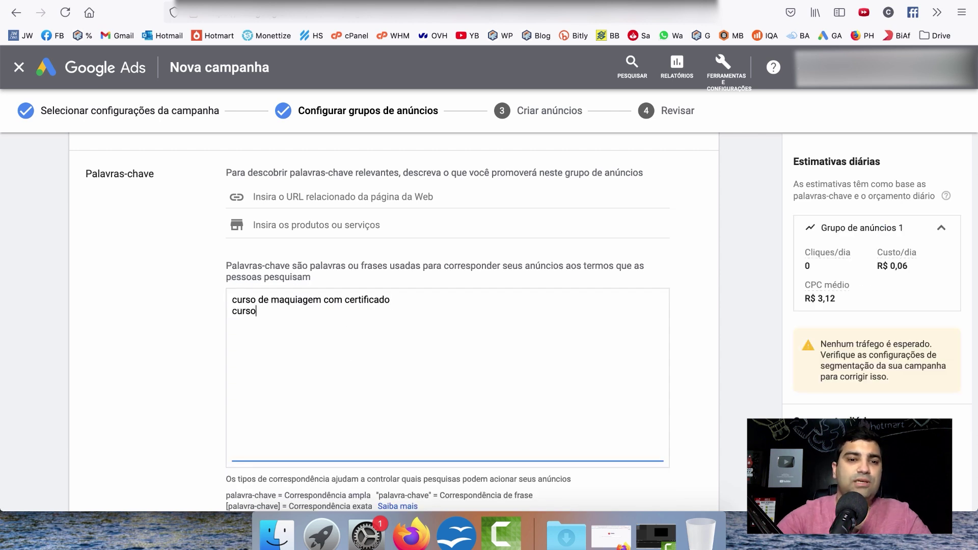
pyautogui.write(' de maquiagem online')
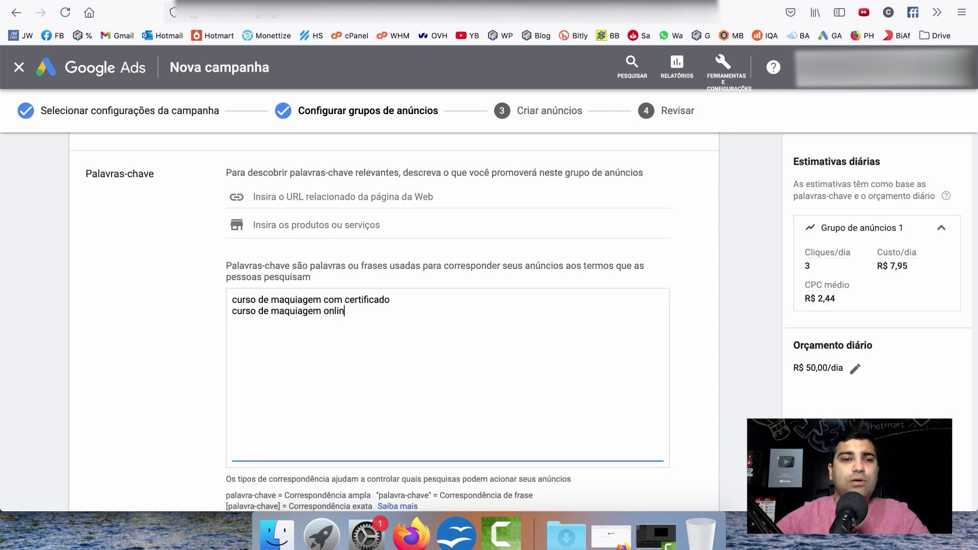
pyautogui.press('Return')
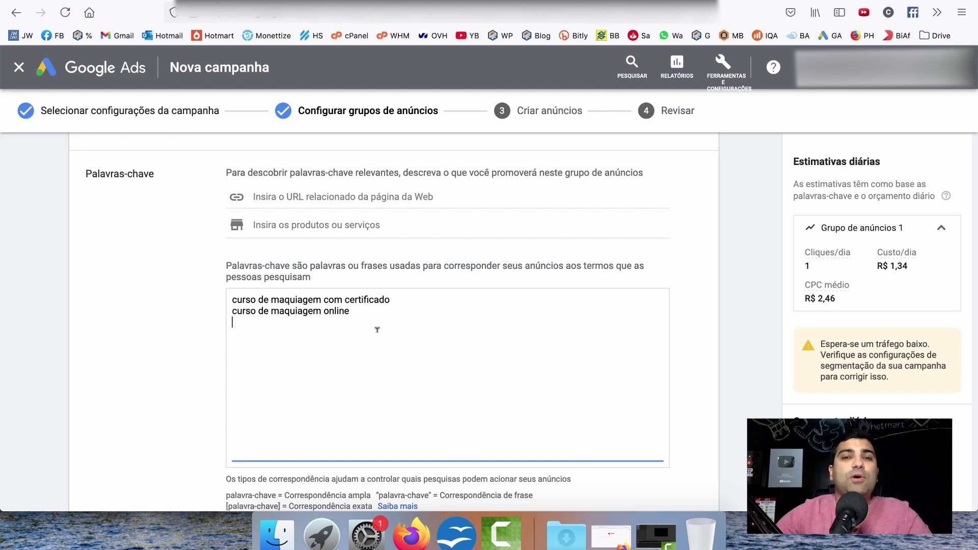
# Check the full name of the Curso Maquiagem na Web 1.0 product in Hotmart and clear the keyword list in Google Ads.
pyautogui.press('super+a')
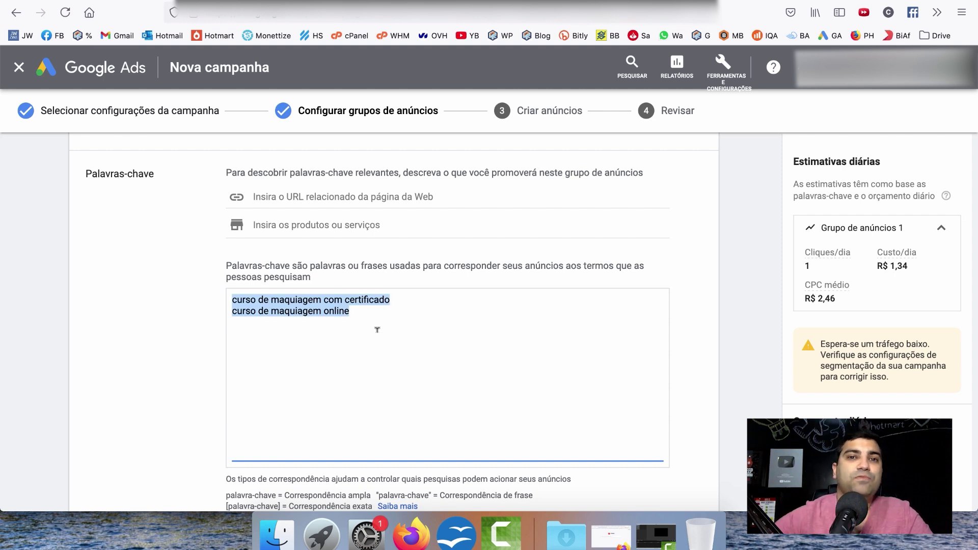
pyautogui.hotkey('ctrl', 'Tab')
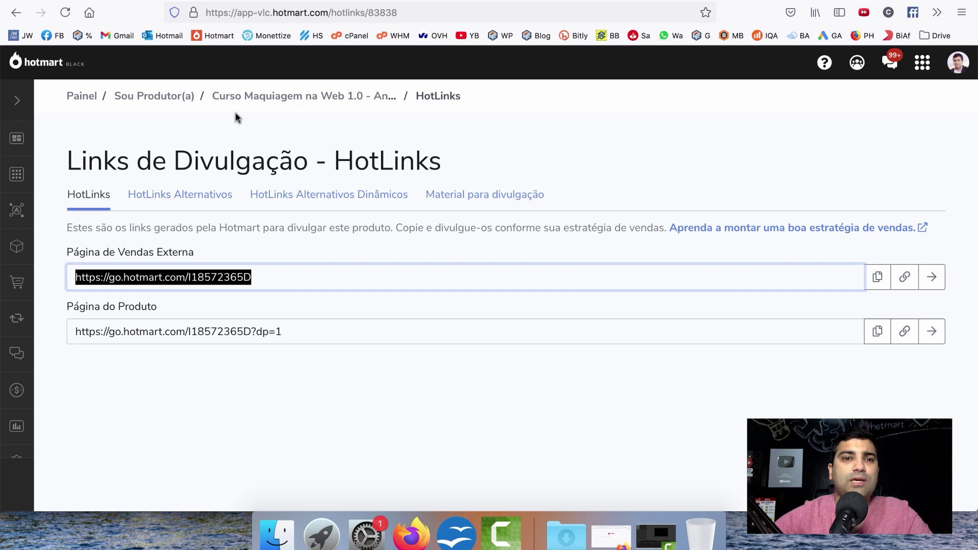
pyautogui.click(374, 97)
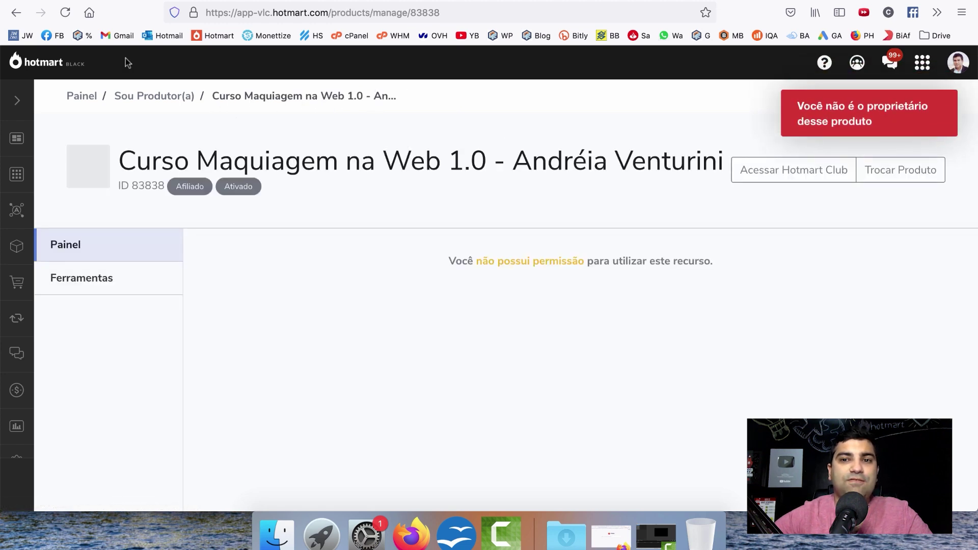
pyautogui.hotkey('ctrl', 'shift', 'Tab')
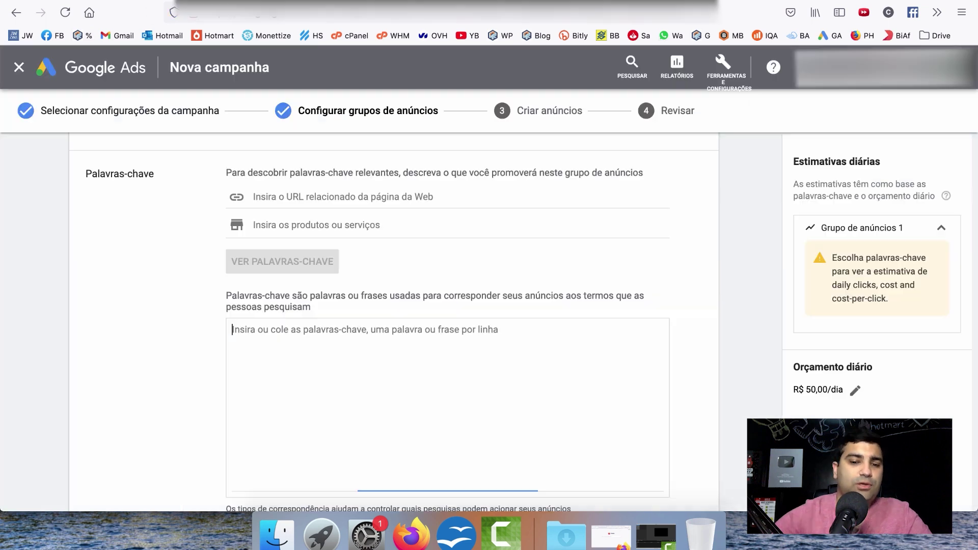
# Enter the keyword "curso de maquiagem" followed by the course author's name in the keyword list.
pyautogui.write('curso de maquiagem o')
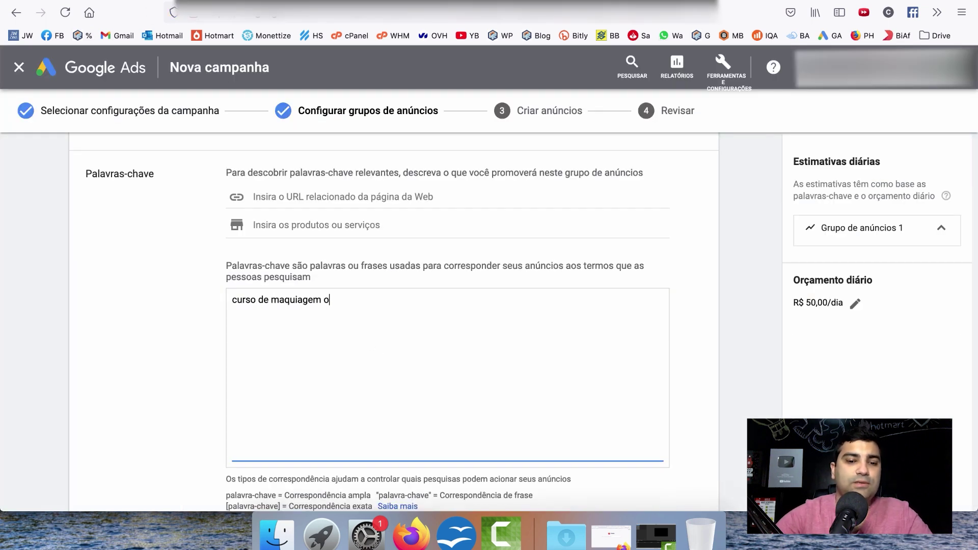
pyautogui.press('BackSpace')
pyautogui.write('andreia ventiruini')
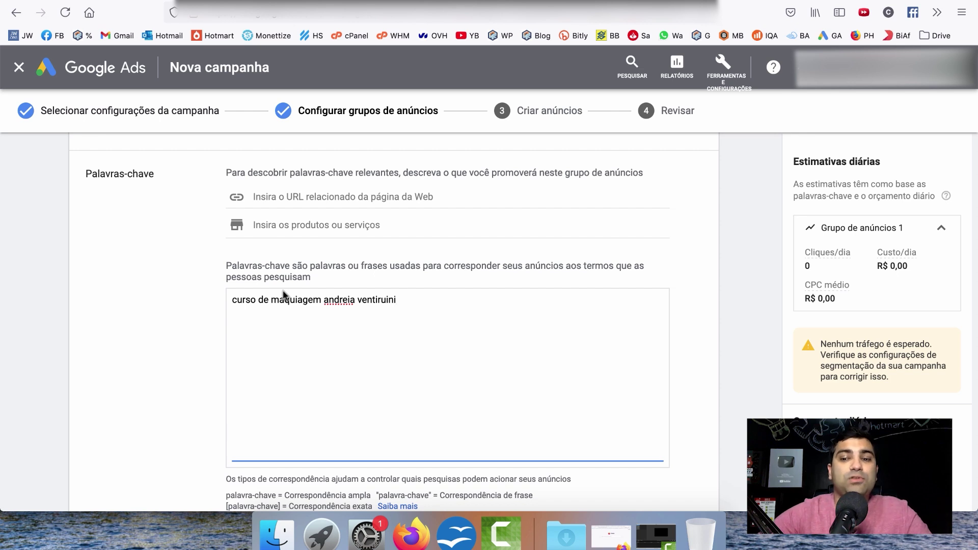
pyautogui.press('Return')
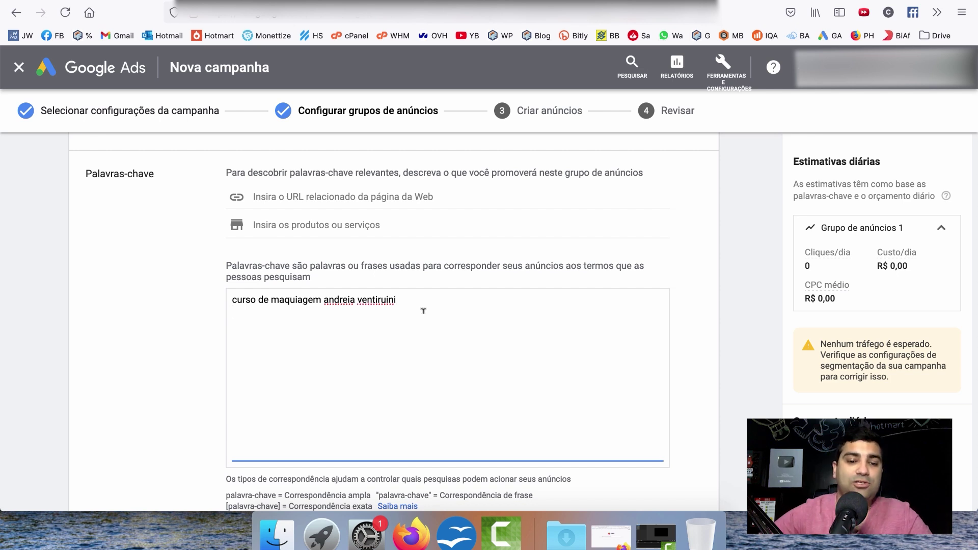
# Duplicate the keyword containing the course author's name onto a second line of the keyword list.
pyautogui.tripleClick(421, 300)
pyautogui.press('super+c')
pyautogui.press('Down')
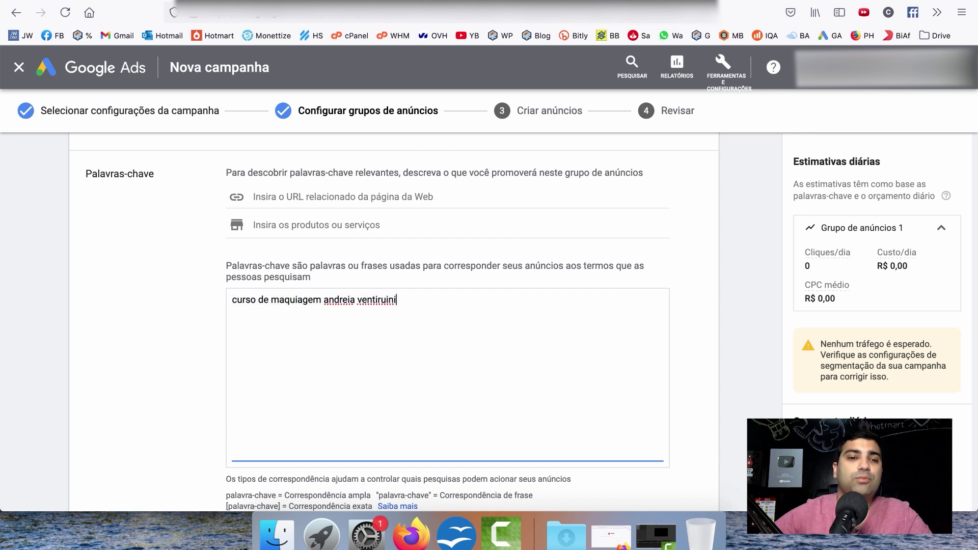
pyautogui.press('super+v')
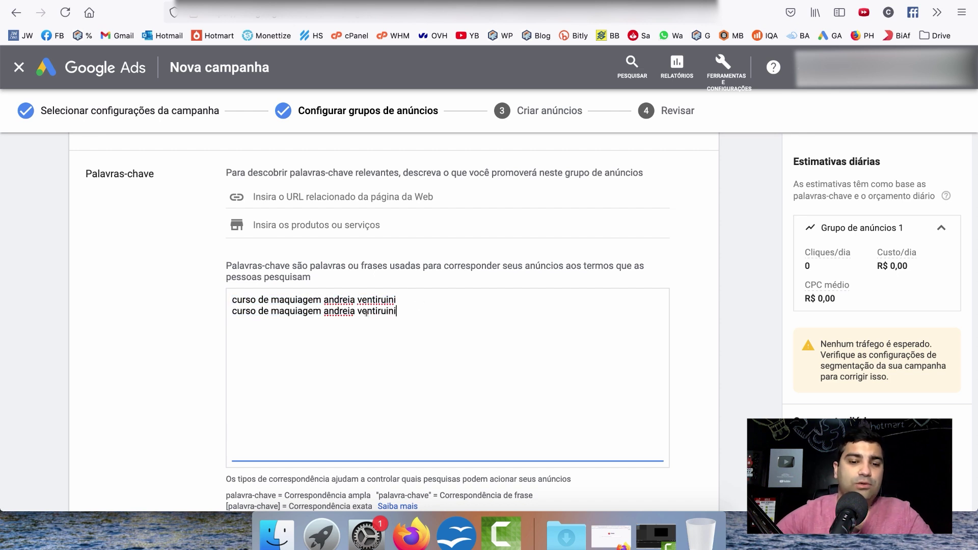
# Extend the duplicated author-name keyword with "comprar" and add a third variant ending in "site".
pyautogui.write('comprar')
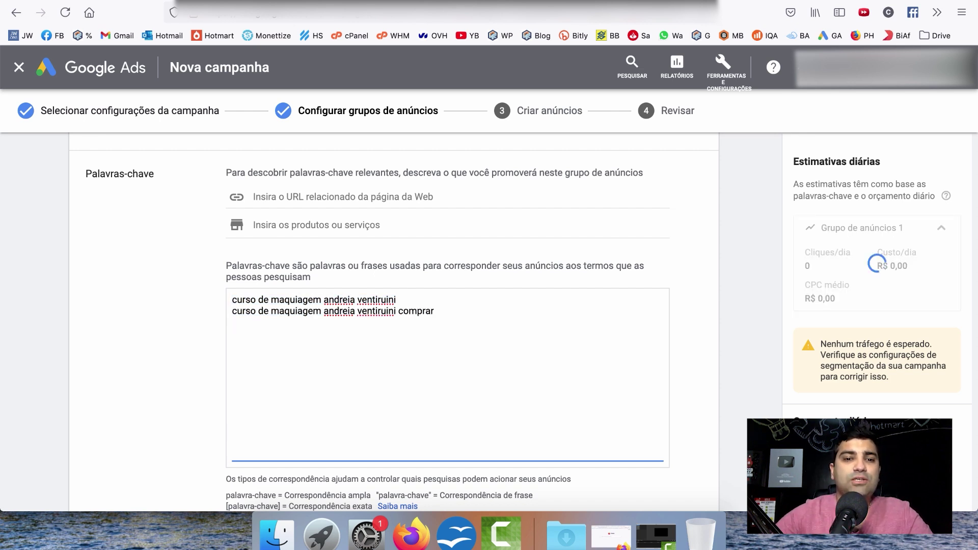
pyautogui.press('super+v')
pyautogui.write('site')
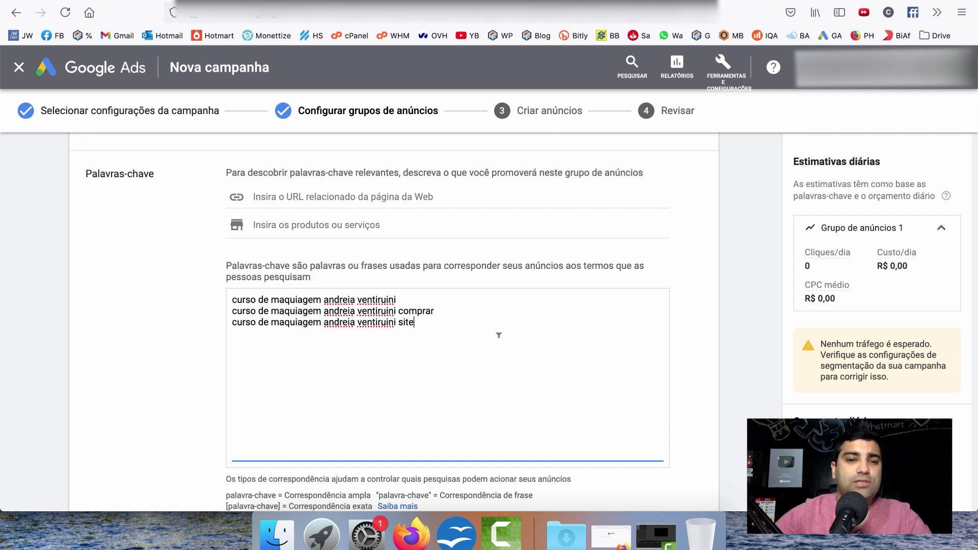
# Undo the author-name keywords back to the list with "curso de maquiagem com certificado" and "curso de maquiagem online".
pyautogui.press('super+z')
pyautogui.press('super+z')
pyautogui.press('super+z')
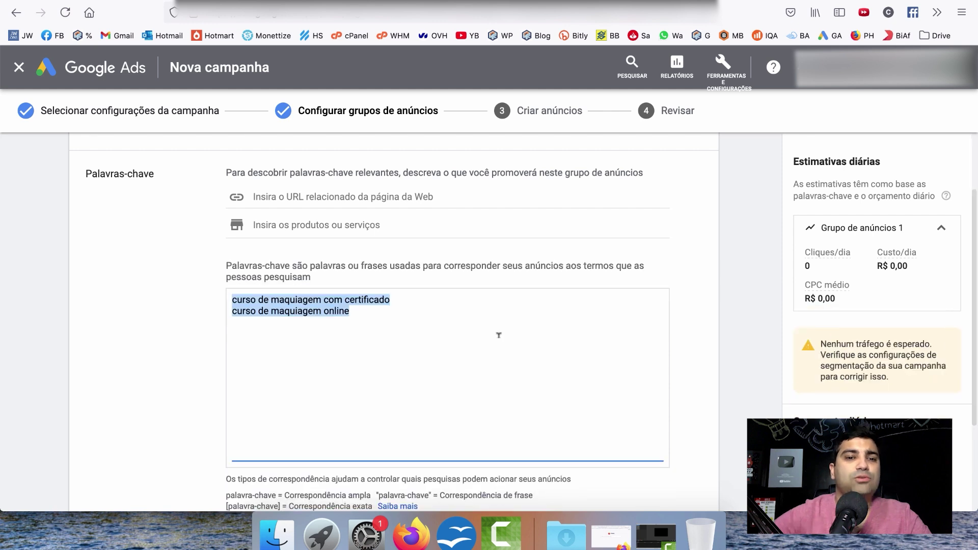
# Add "curso de maquiagem" as a third keyword and save the ad group to continue to ad creation.
pyautogui.click(425, 348)
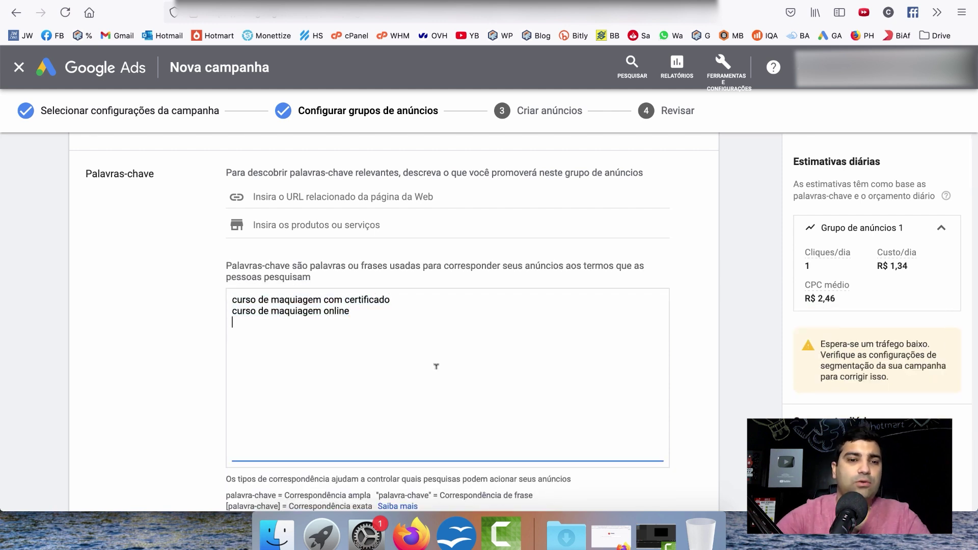
pyautogui.write('curso de maquiagem')
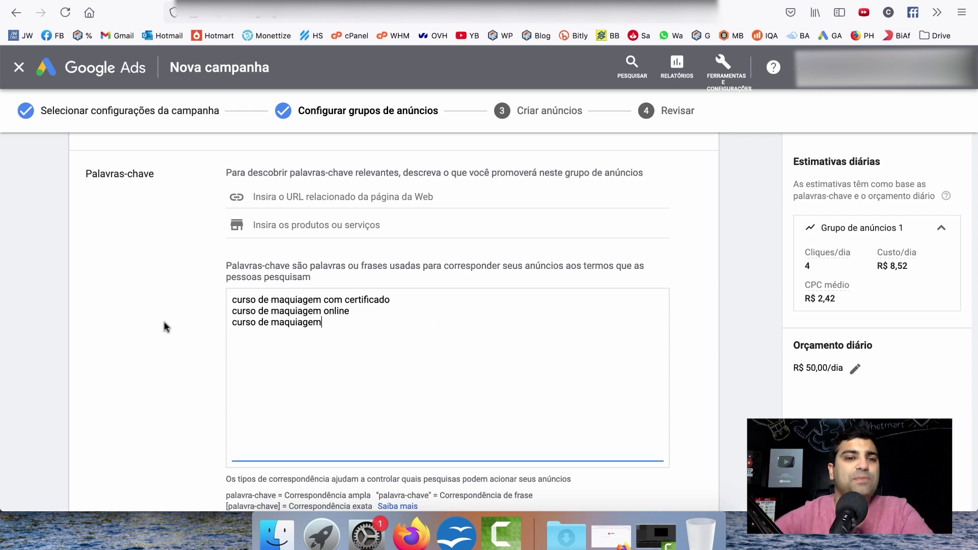
pyautogui.scroll(-2, 164, 327)
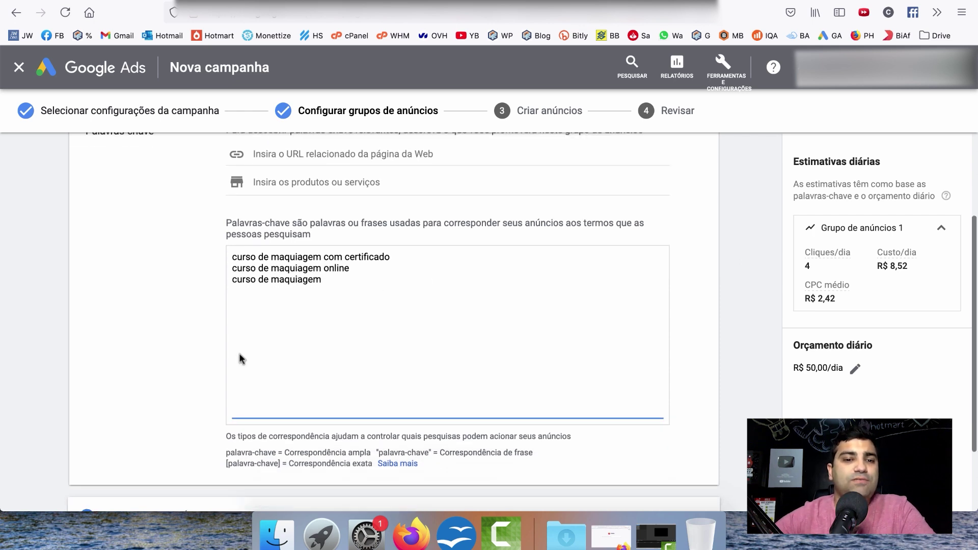
pyautogui.scroll(-4, 141, 348)
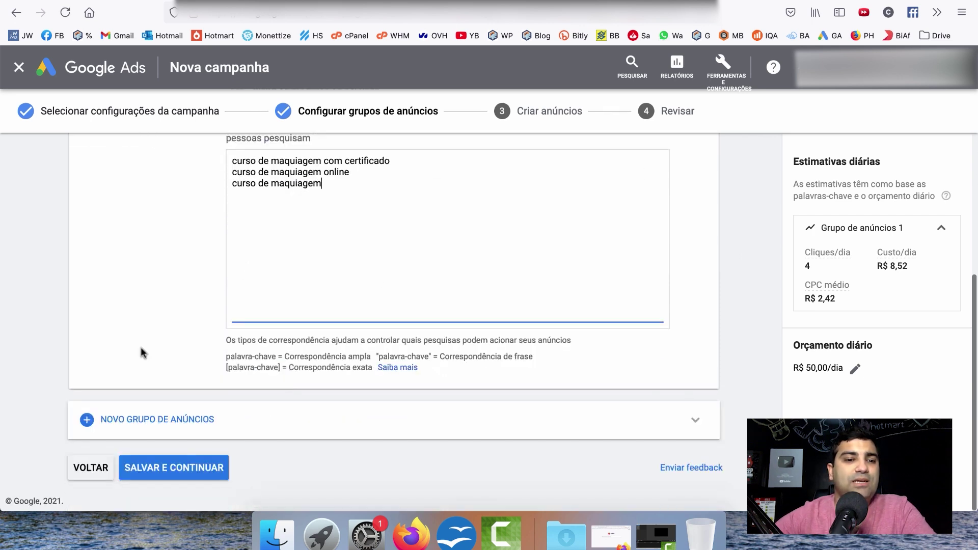
pyautogui.click(169, 468)
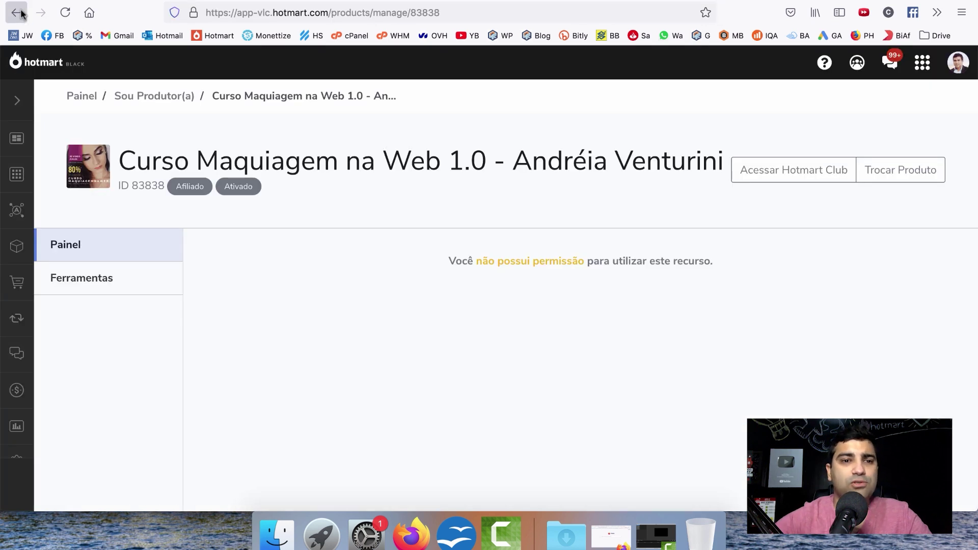
# In Hotmart, open the course's external sales page from its HotLinks and copy the page's full address.
pyautogui.click(17, 12)
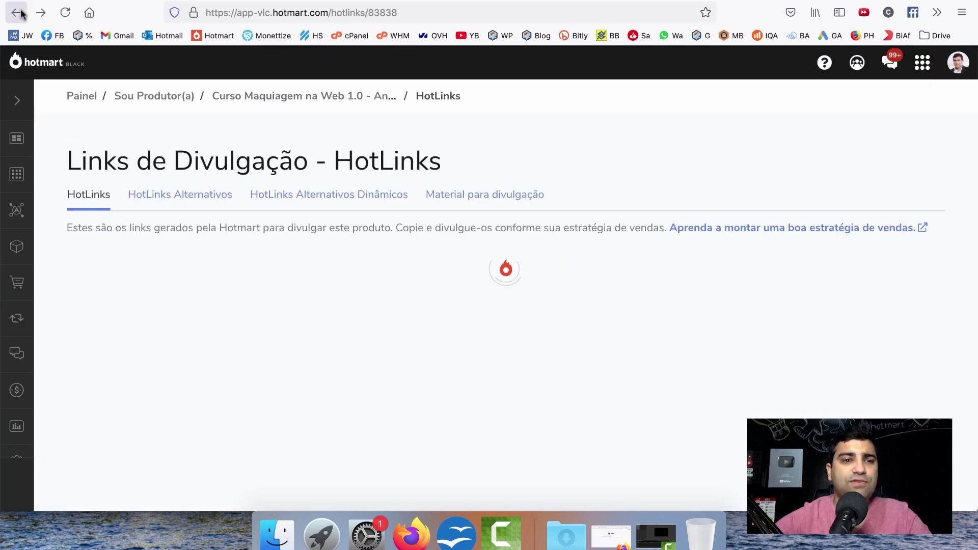
pyautogui.moveTo(72, 255); pyautogui.dragTo(201, 257)
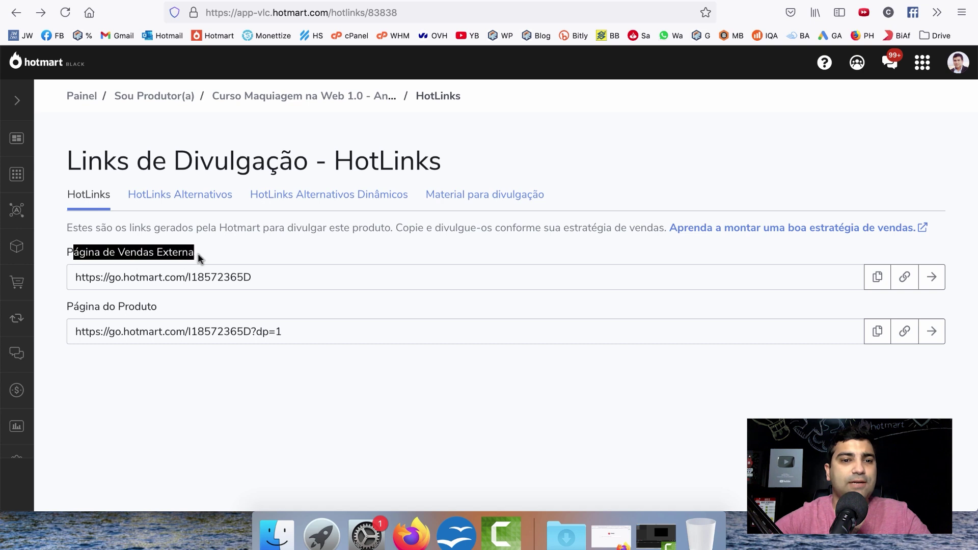
pyautogui.click(201, 257)
pyautogui.click(932, 280)
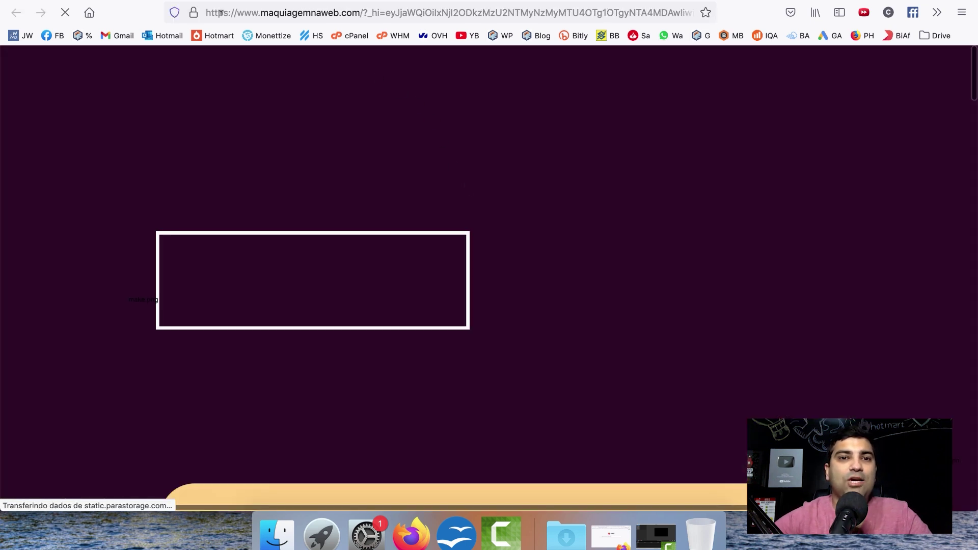
pyautogui.click(348, 4)
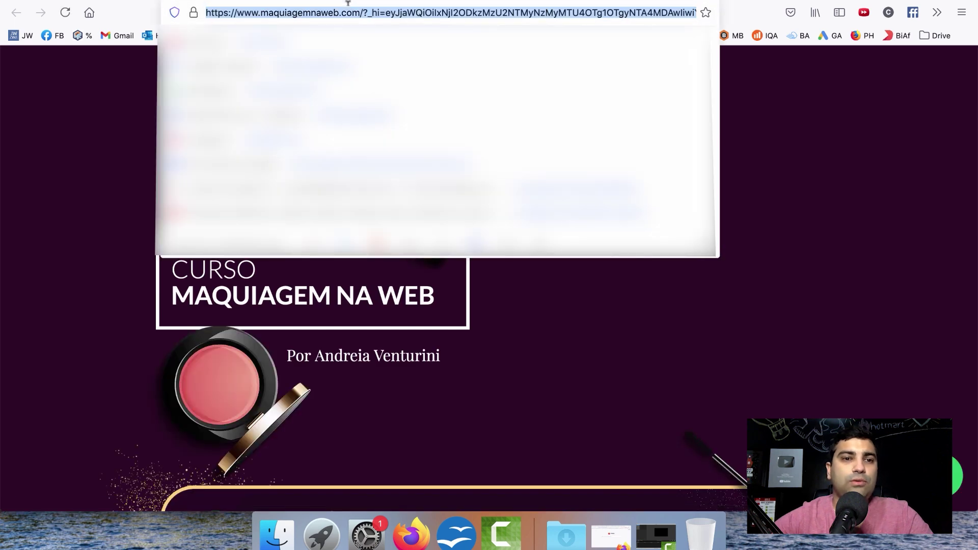
# Back in Google Ads, paste the copied sales page address as the ad's final URL.
pyautogui.hotkey('ctrl', 'Tab')
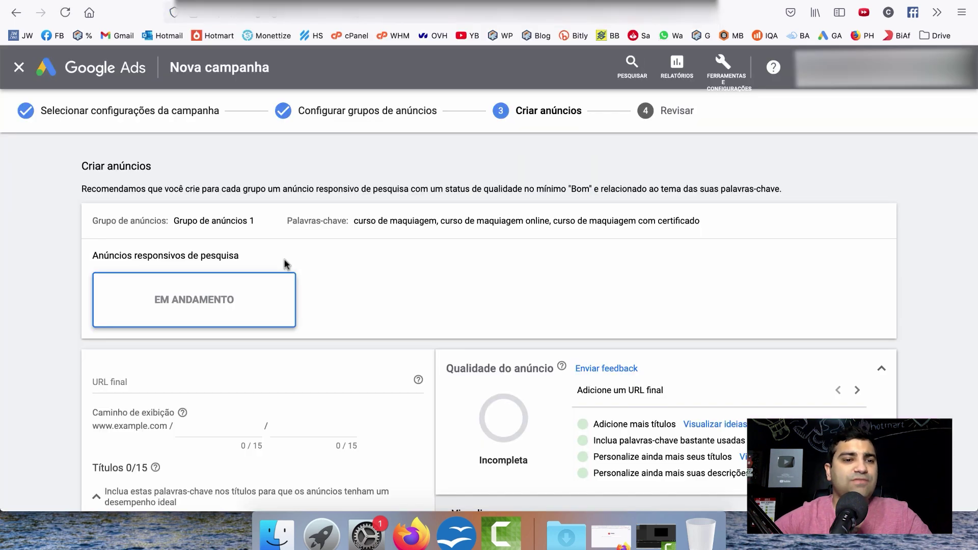
pyautogui.click(150, 382)
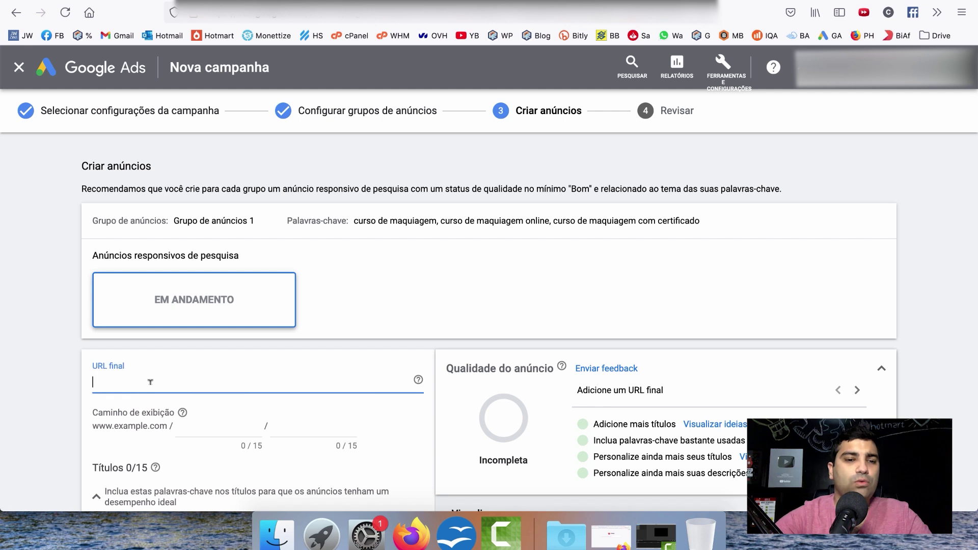
pyautogui.press('super+v')
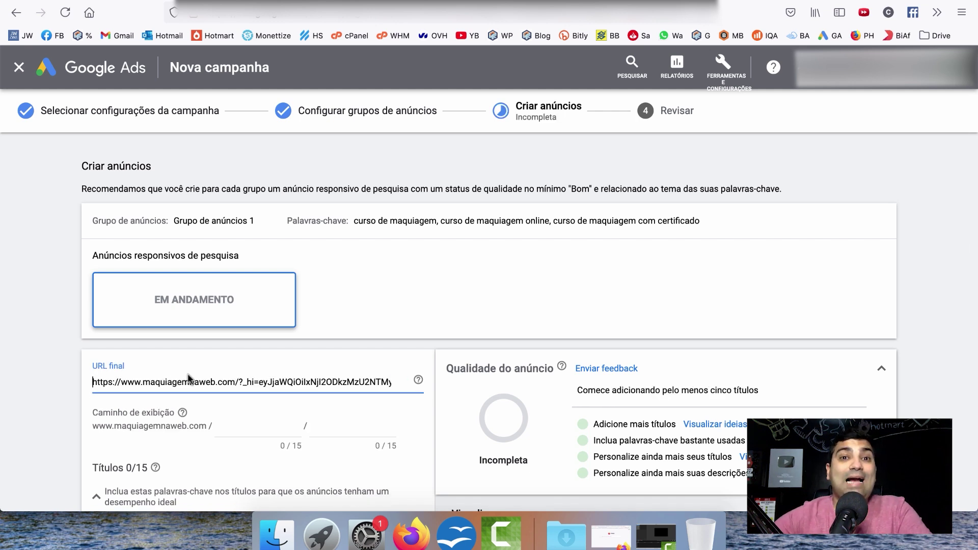
# Copy the external sales page hotlink from Hotmart and paste it as the tracking template in the Google Ads ad URL options.
pyautogui.hotkey('ctrl', 'shift', 'Tab')
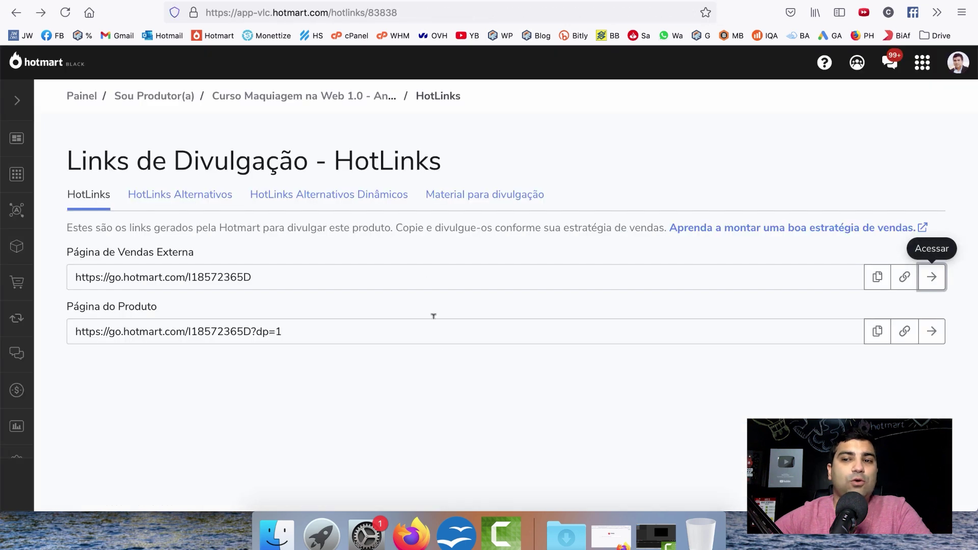
pyautogui.click(875, 276)
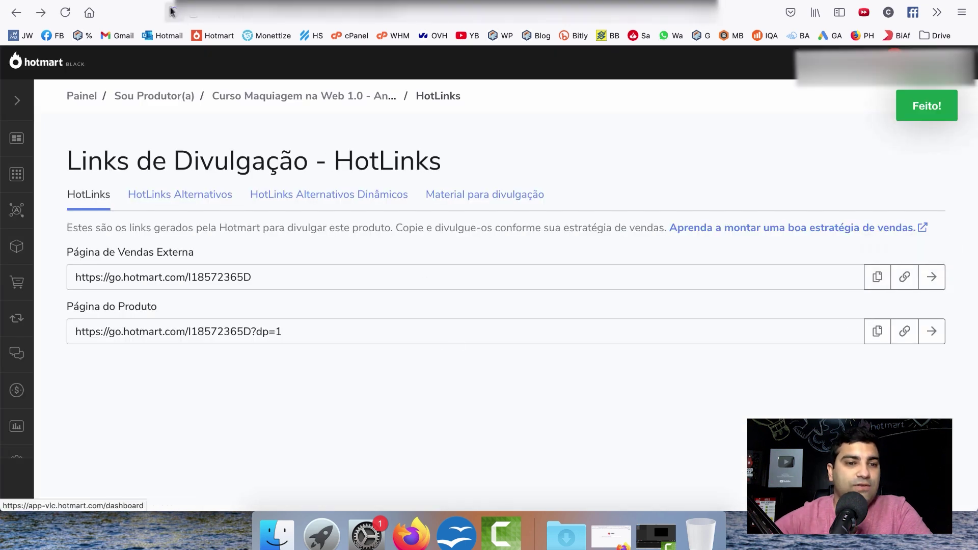
pyautogui.hotkey('ctrl', 'Tab')
pyautogui.scroll(-10, 297, 333)
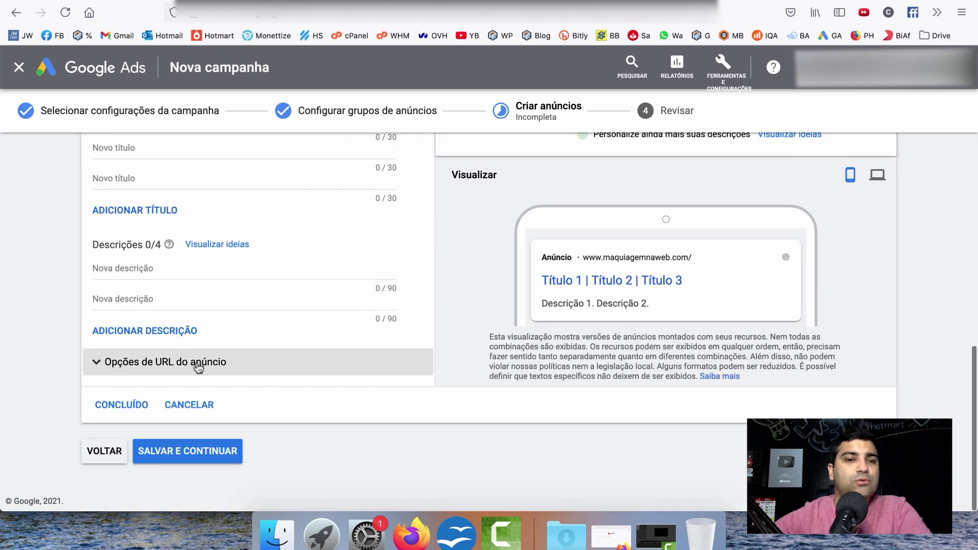
pyautogui.click(211, 362)
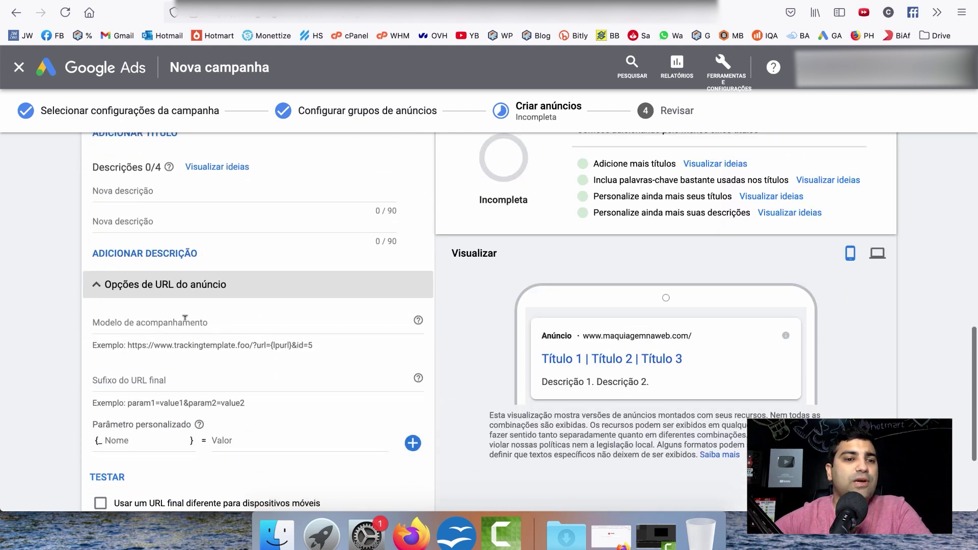
pyautogui.click(178, 319)
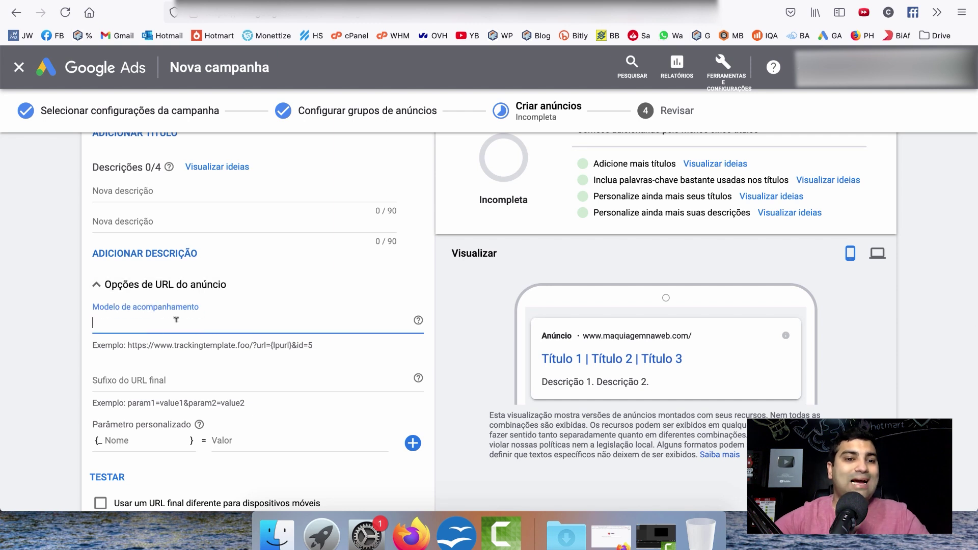
pyautogui.press('super+v')
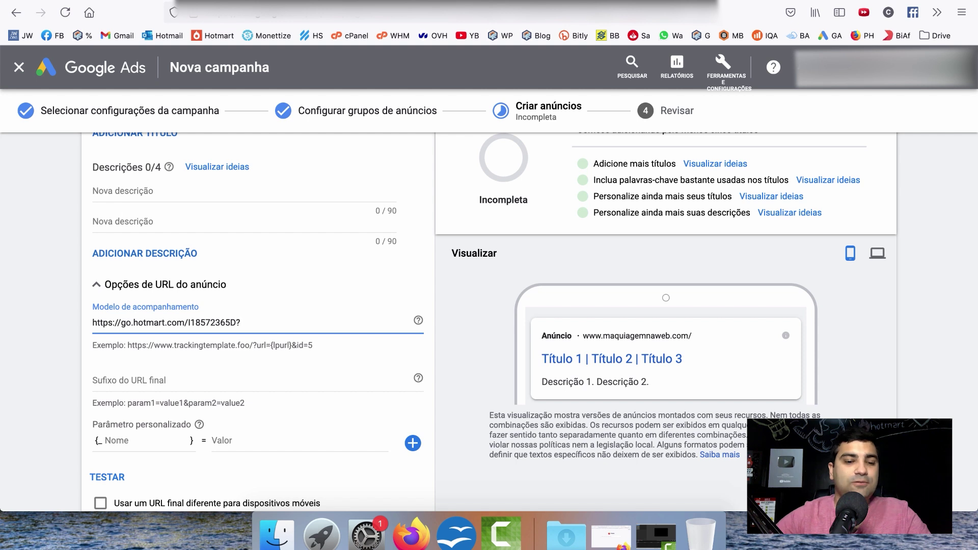
# Append "?src=google-ads|{keyword}" to the hotlink in the tracking template.
pyautogui.write('?src')
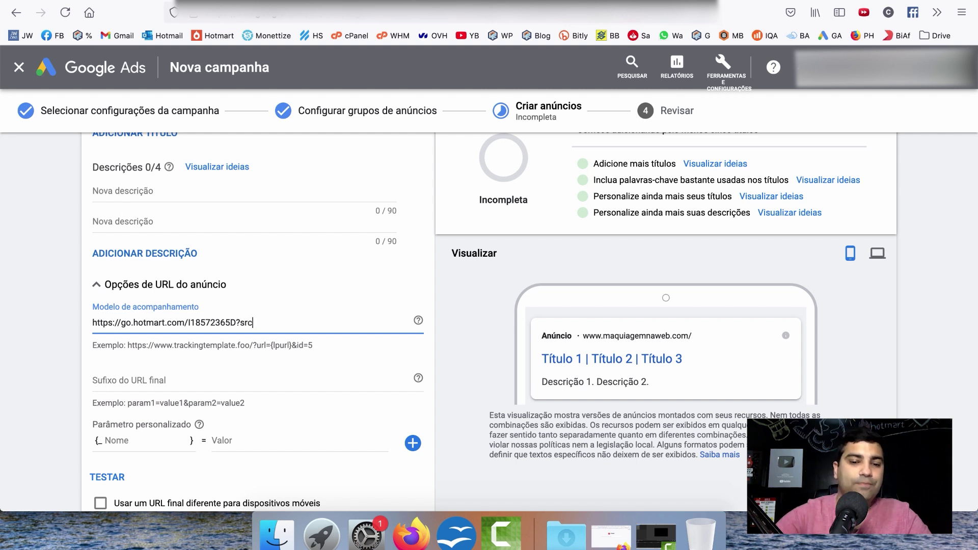
pyautogui.write('=google-ads')
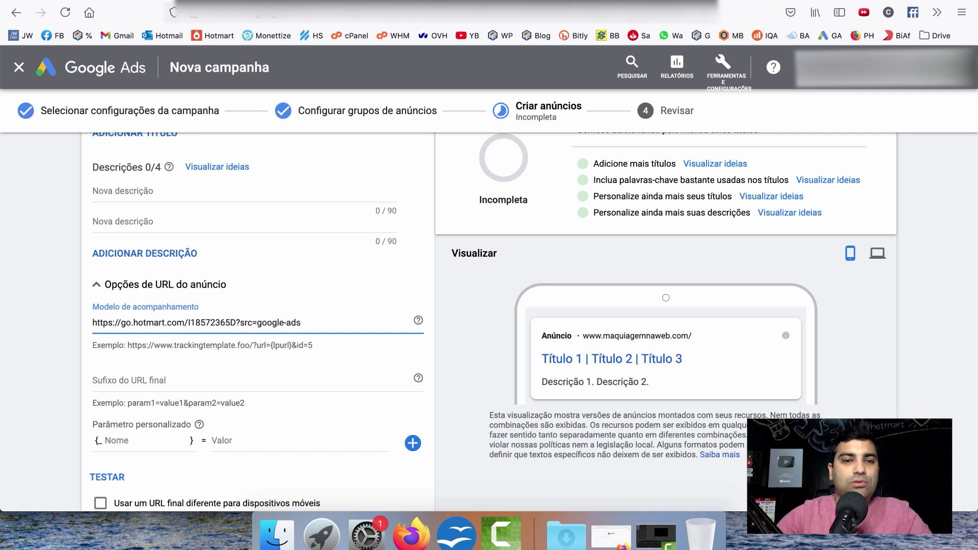
pyautogui.write('l')
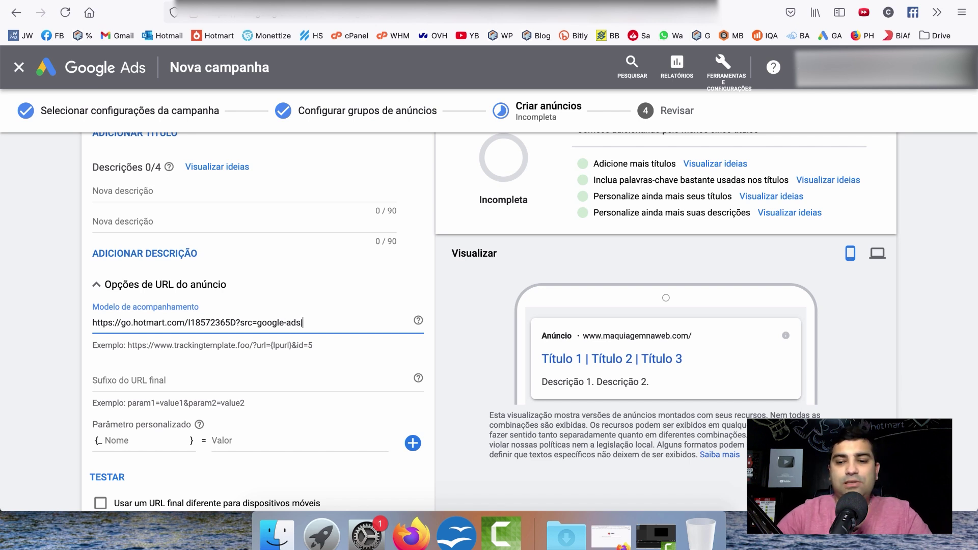
pyautogui.write('{keyword')
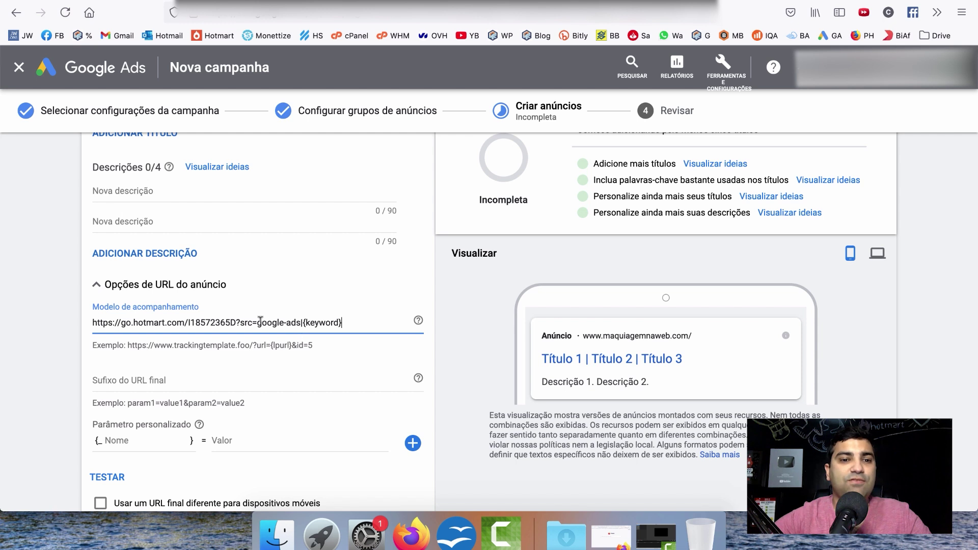
pyautogui.moveTo(256, 321); pyautogui.dragTo(300, 320)
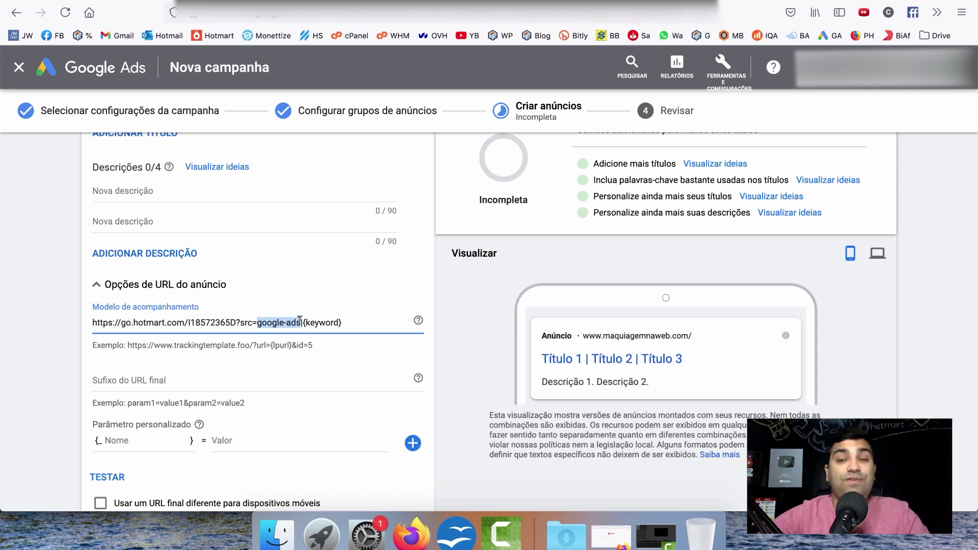
pyautogui.doubleClick(329, 322)
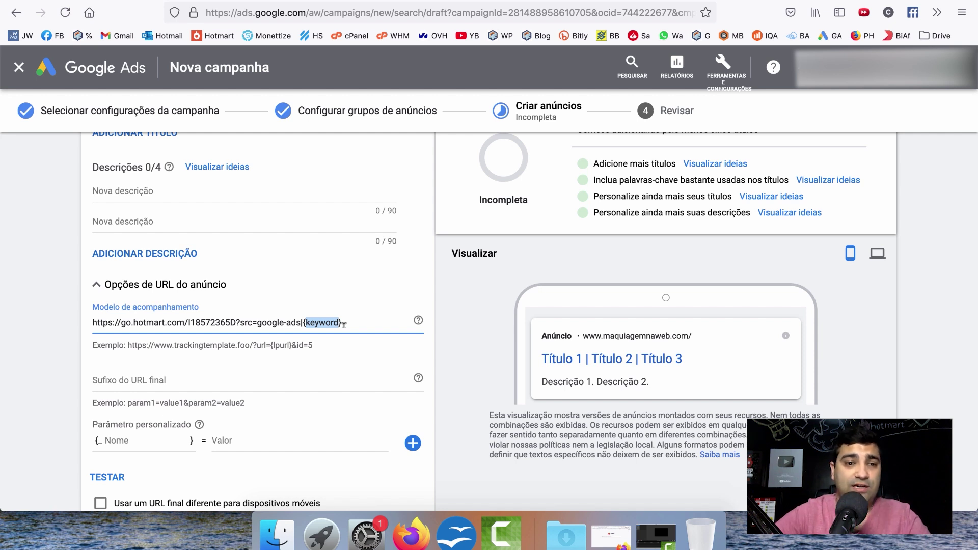
pyautogui.press('super+a')
# Set the two display path fields to "com" and "certificado" and check the address in the ad preview.
pyautogui.scroll(10, 347, 324)
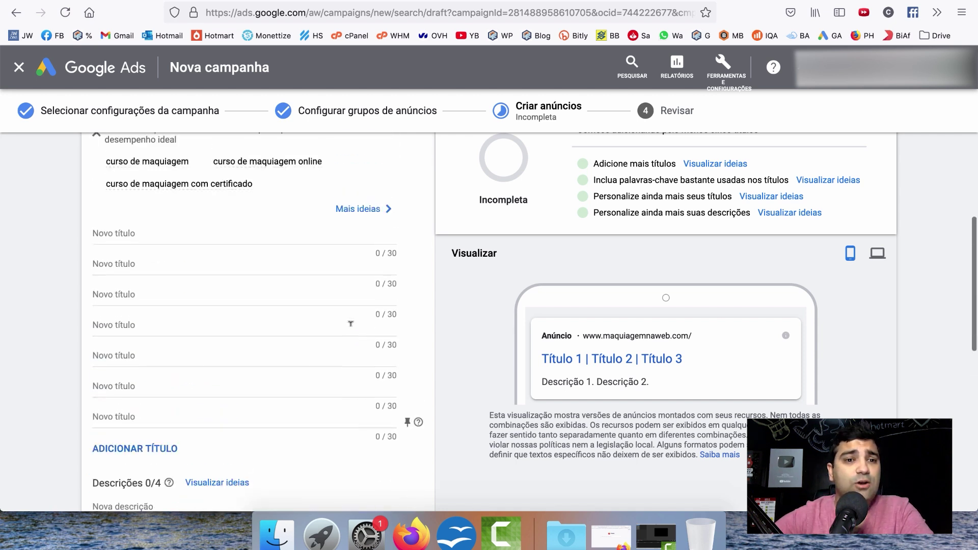
pyautogui.scroll(3, 351, 324)
pyautogui.scroll(2, 267, 376)
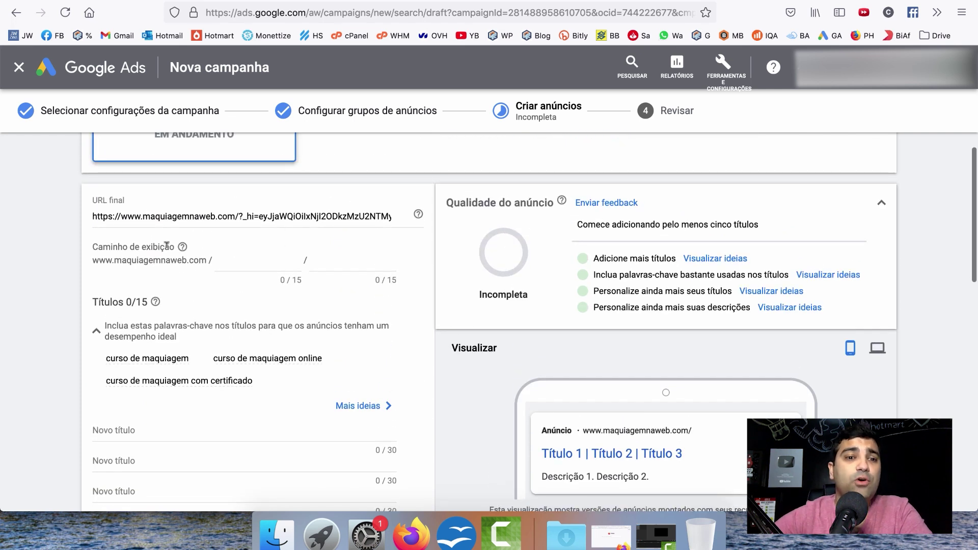
pyautogui.click(229, 260)
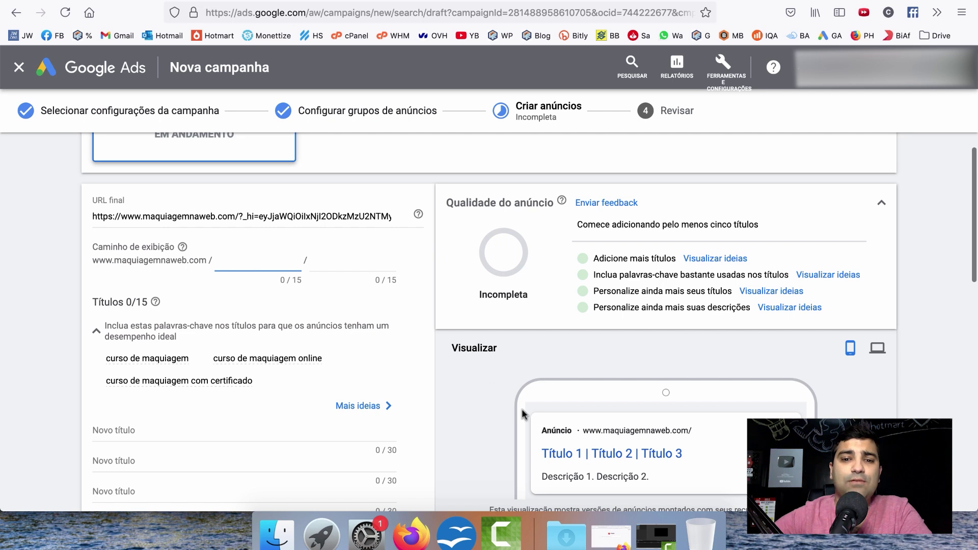
pyautogui.scroll(-4, 487, 415)
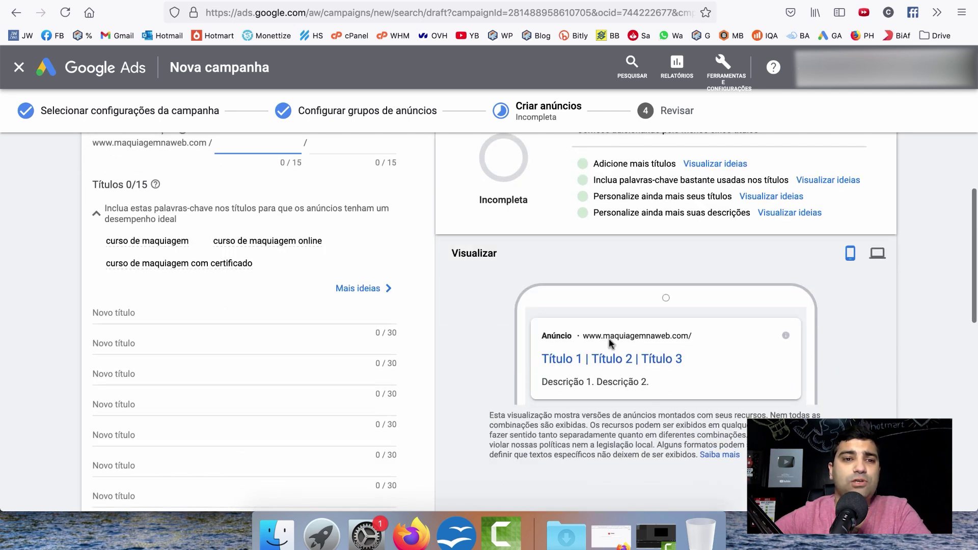
pyautogui.scroll(5, 258, 286)
pyautogui.write('com')
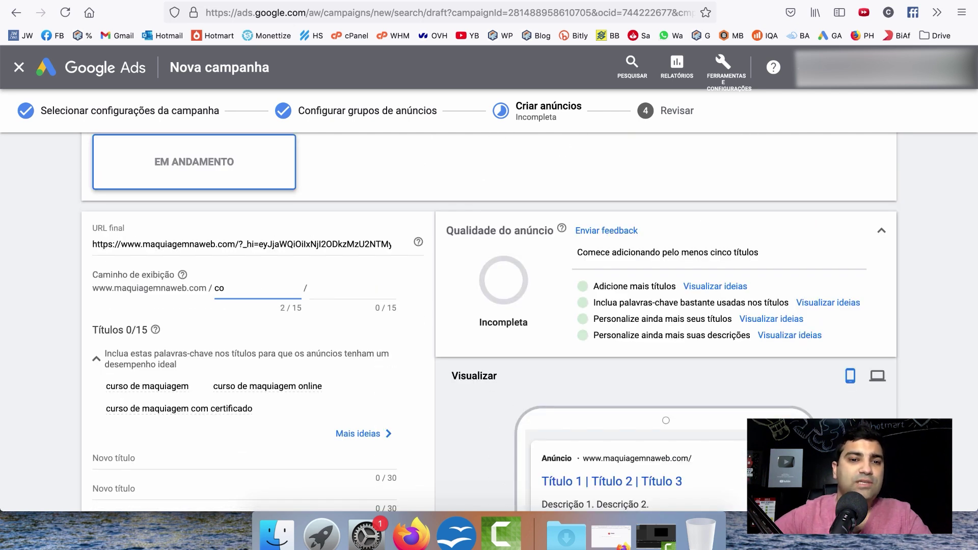
pyautogui.click(345, 286)
pyautogui.write('certificado')
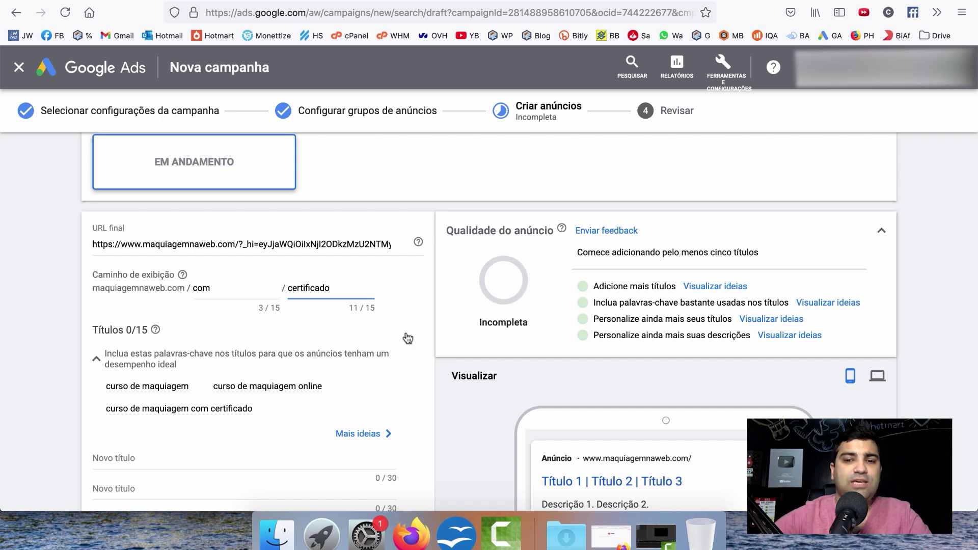
pyautogui.scroll(-3, 469, 414)
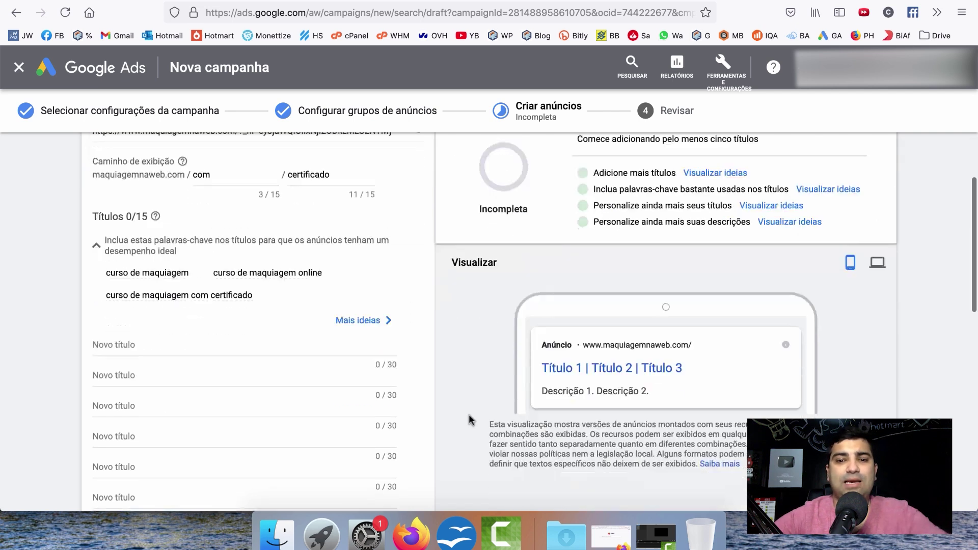
pyautogui.click(619, 394)
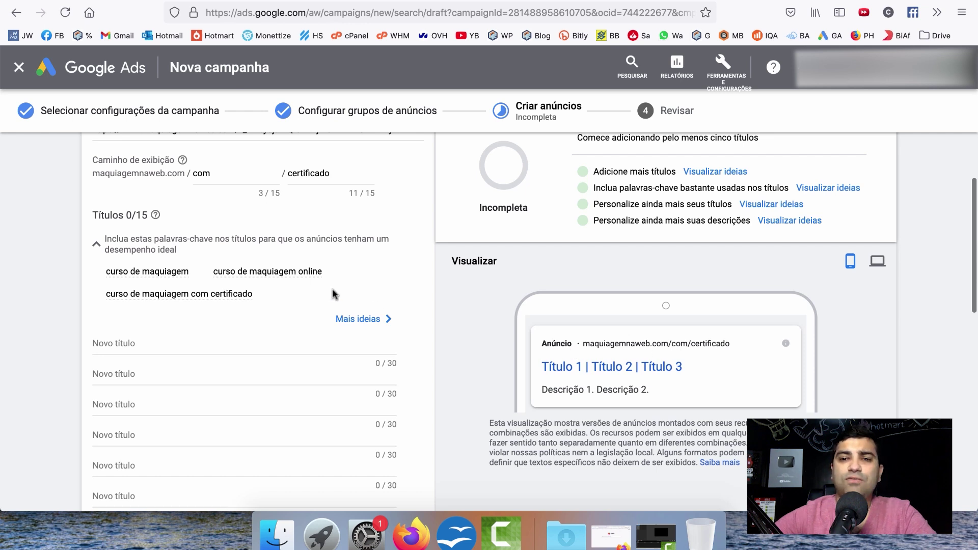
# Replace "com" with "online" in the first display path field and check the address in the ad preview.
pyautogui.doubleClick(201, 173)
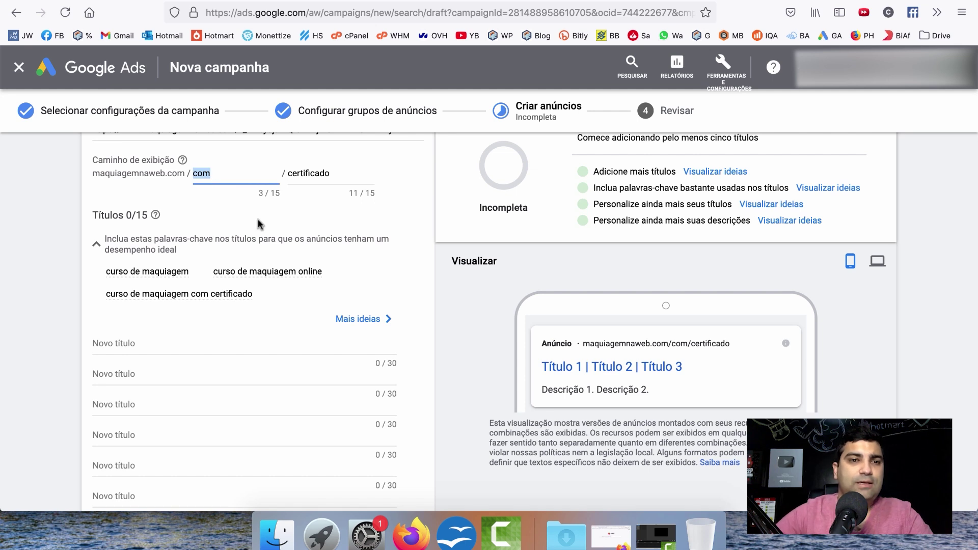
pyautogui.press('BackSpace')
pyautogui.write('online')
pyautogui.click(256, 236)
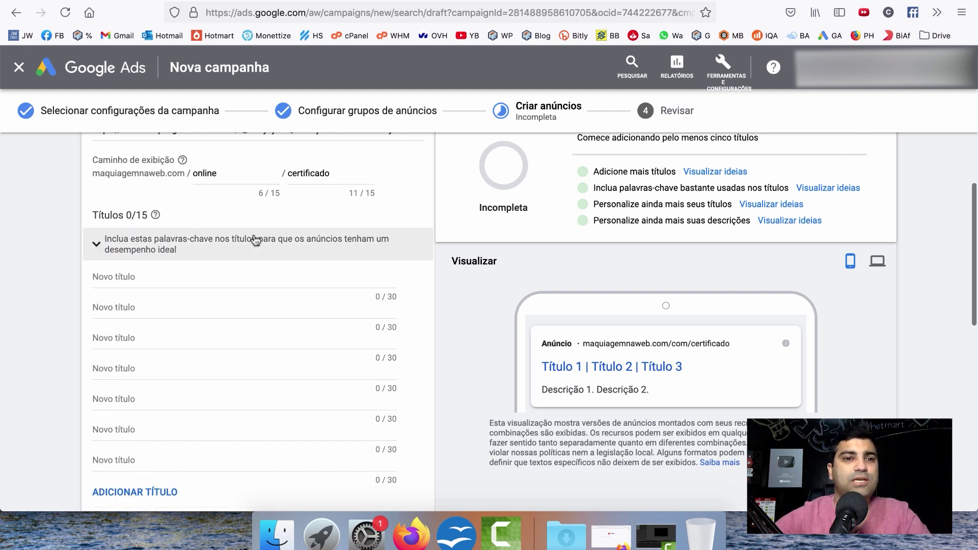
pyautogui.click(255, 236)
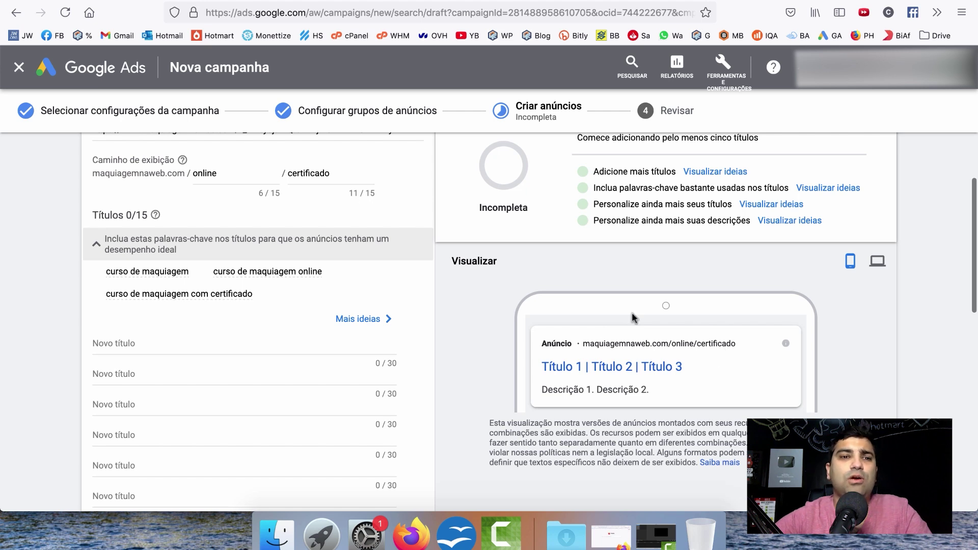
pyautogui.doubleClick(228, 171)
pyautogui.doubleClick(326, 172)
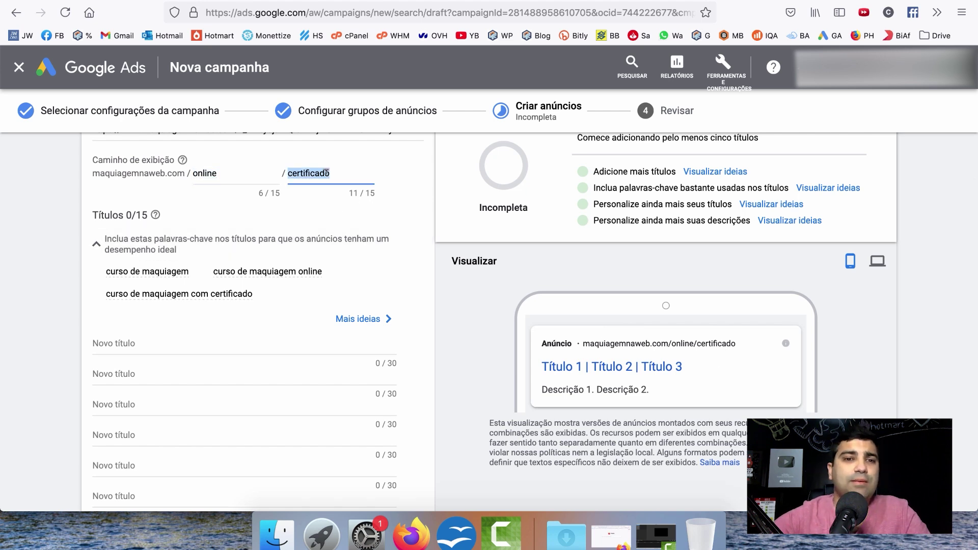
pyautogui.click(348, 174)
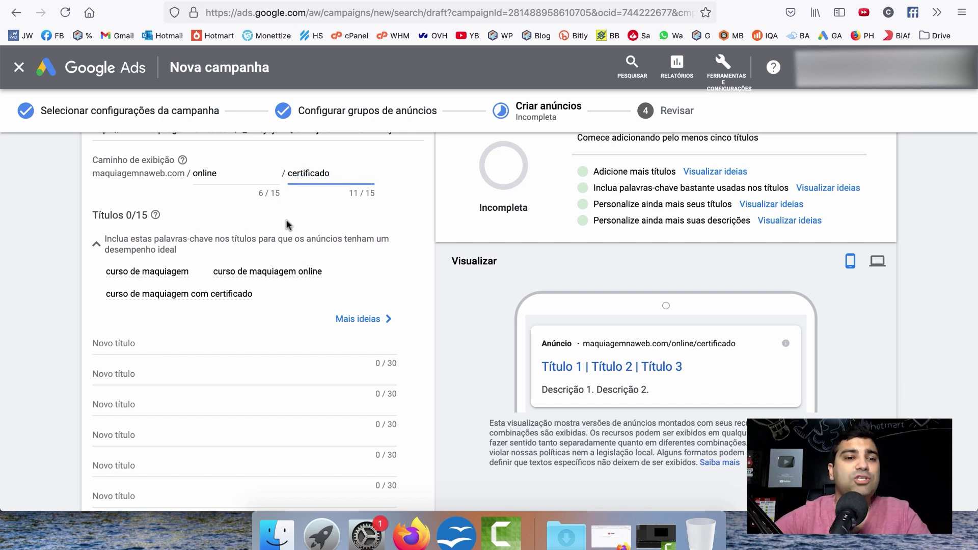
# Search Google for "curso de maquiagem com certificado" to examine competing ads, then return to the ad's headline fields in Google Ads.
pyautogui.click(240, 337)
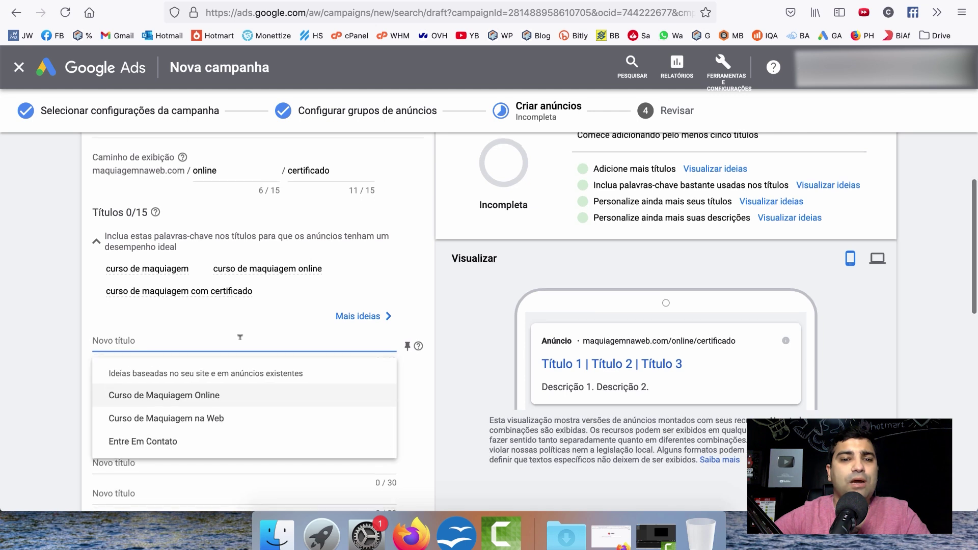
pyautogui.scroll(-2, 454, 350)
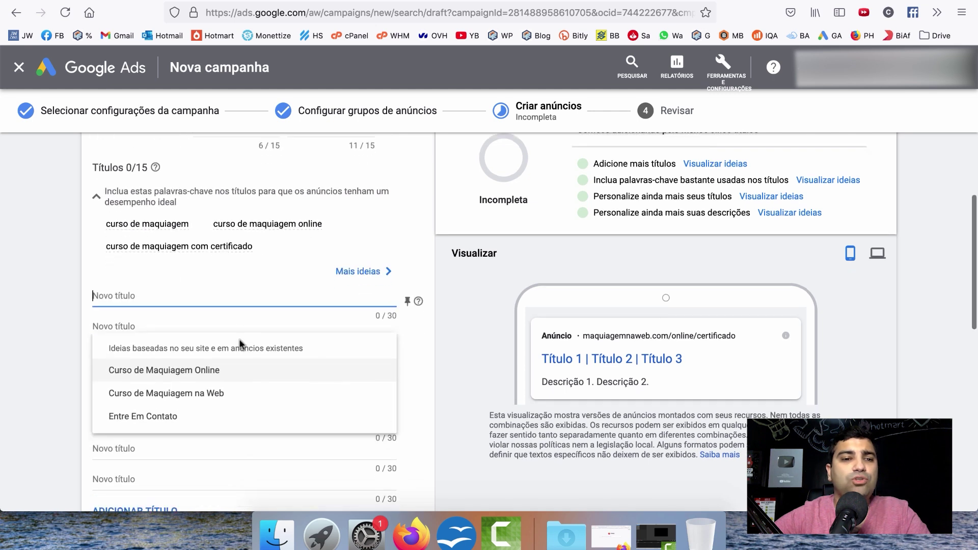
pyautogui.click(454, 351)
pyautogui.scroll(-4, 455, 350)
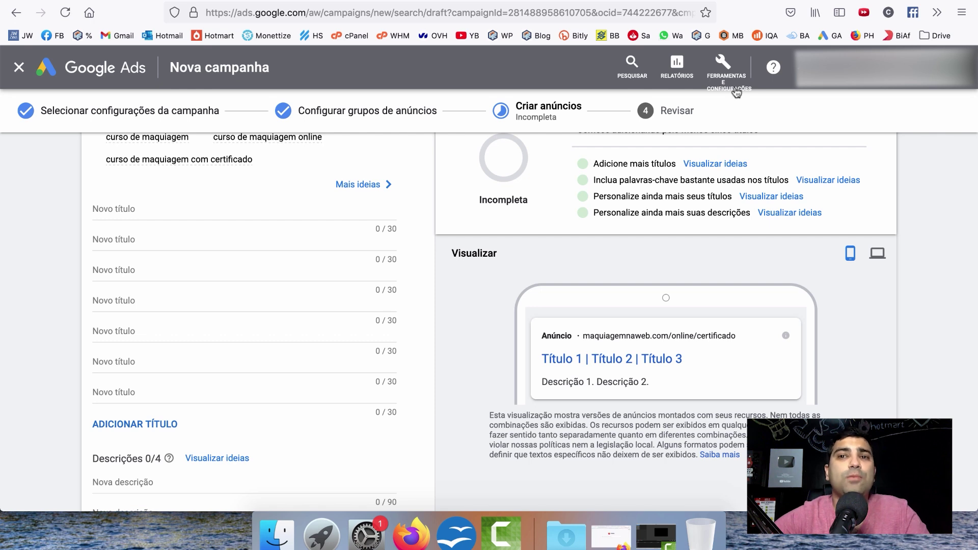
pyautogui.hotkey('ctrl', 'Tab')
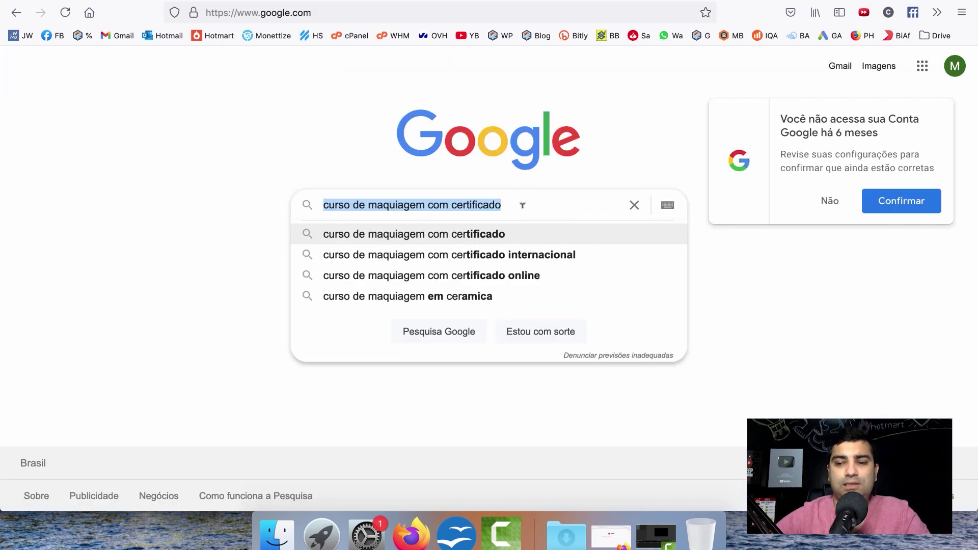
pyautogui.press('Return')
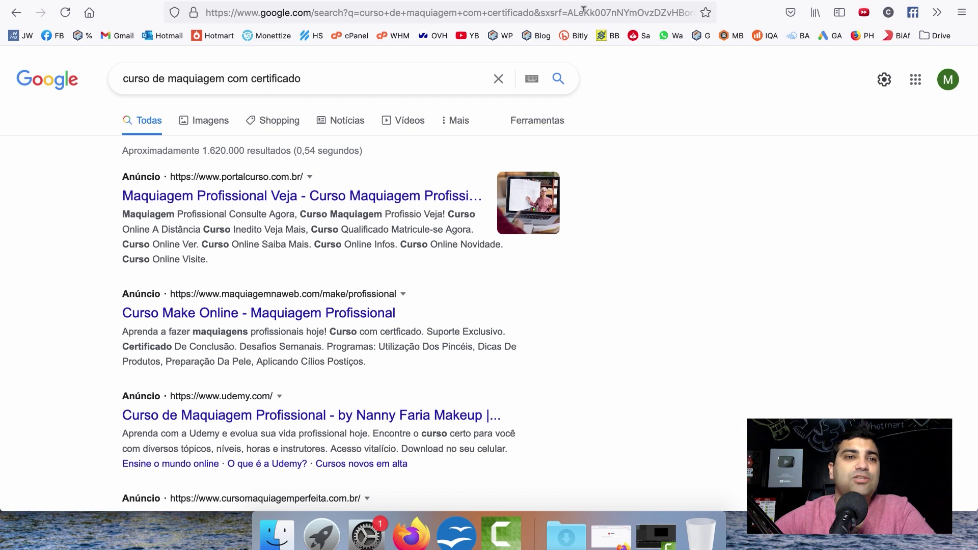
pyautogui.click(555, 0)
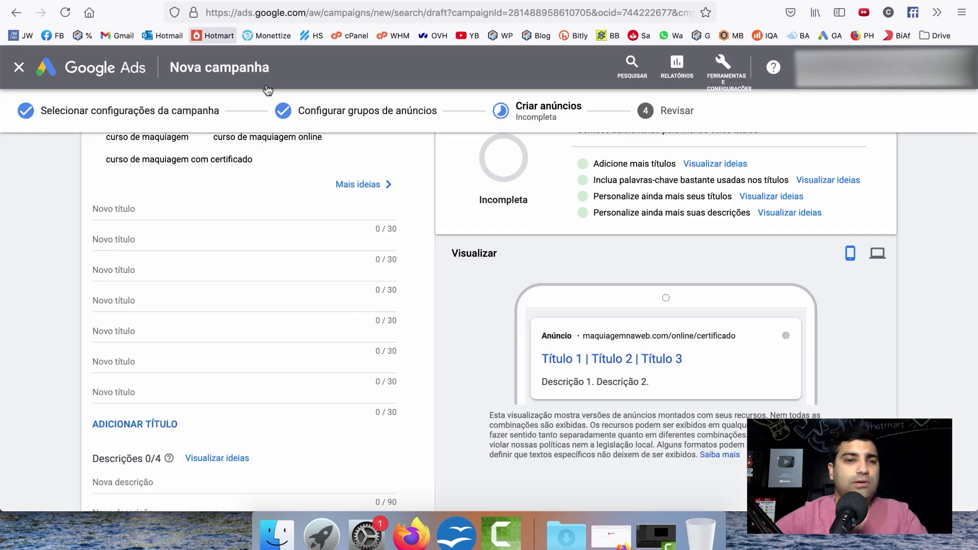
# Enter "Curso de Maquiagem Online" and "Curso de Make Profissional" as the first two headlines.
pyautogui.click(236, 206)
pyautogui.write('Curso de Maquiagem')
pyautogui.press('Return')
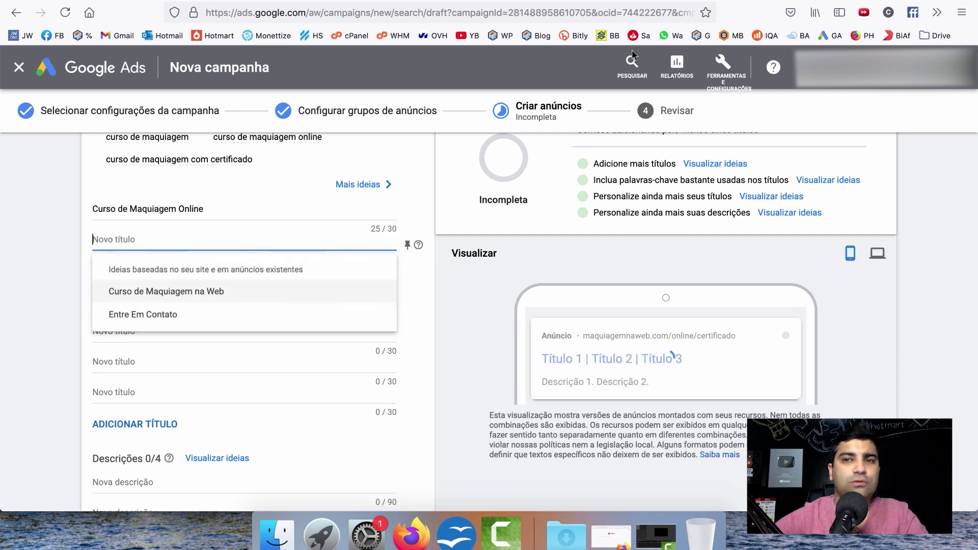
pyautogui.write('Curso de Make')
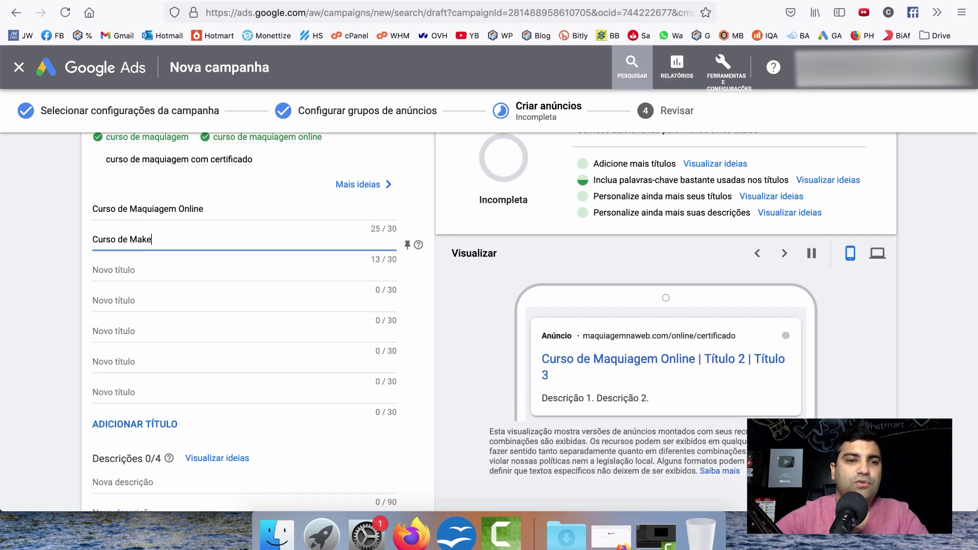
pyautogui.write(' Profissional')
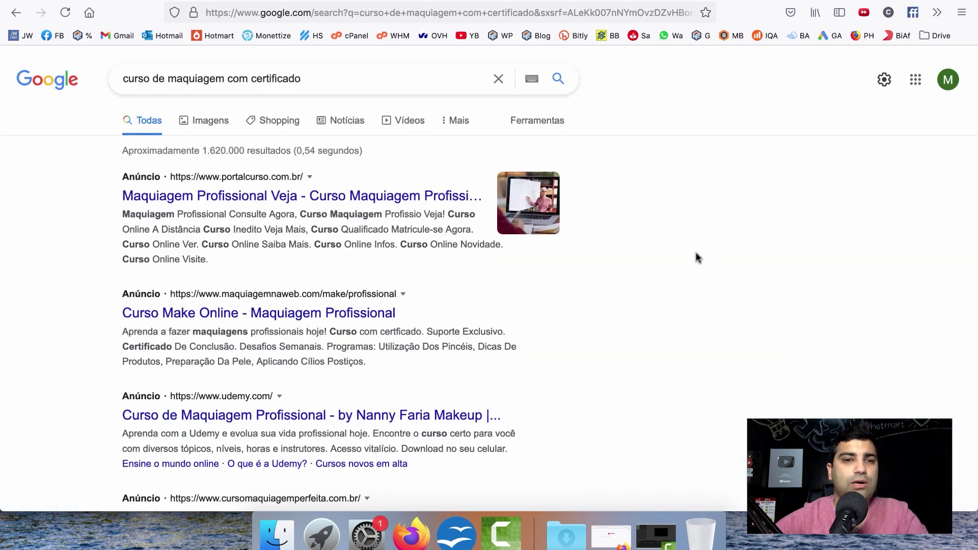
# Look through the competing ads on Google for ideas and enter "Curso Maquiagem Perfeita" as the third headline in Google Ads.
pyautogui.scroll(-5, 682, 328)
pyautogui.scroll(-15, 683, 327)
pyautogui.scroll(13, 606, 253)
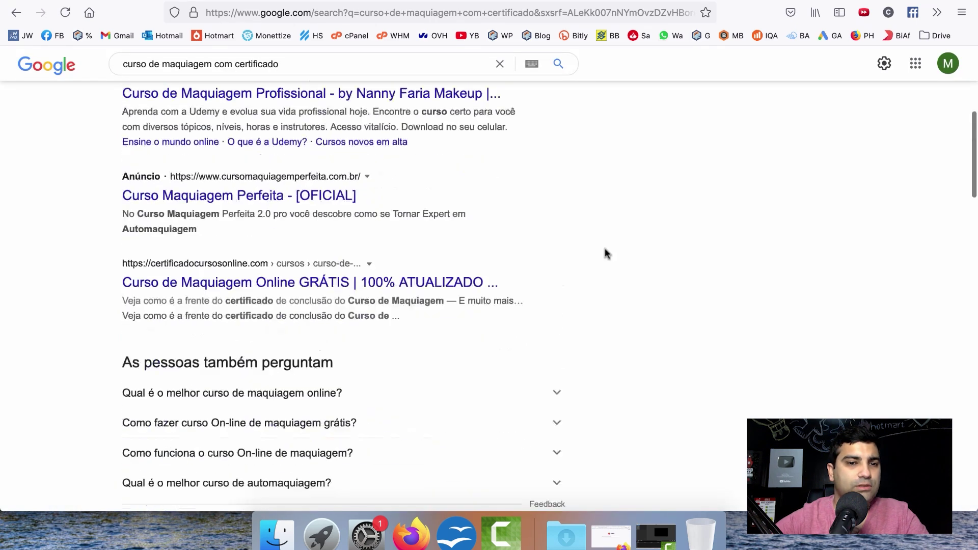
pyautogui.scroll(2, 606, 253)
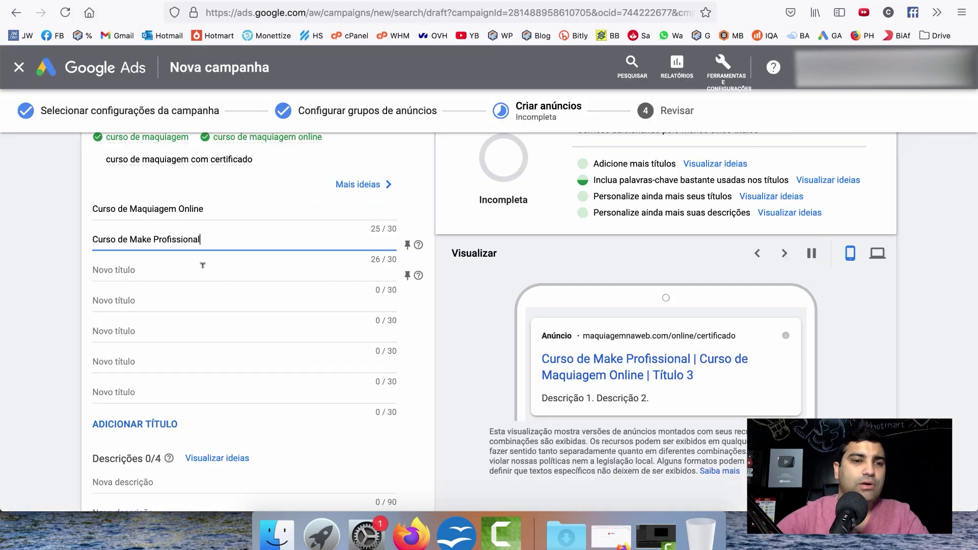
pyautogui.click(204, 269)
pyautogui.write('Curso Maquiagem Perfeita')
pyautogui.click(63, 276)
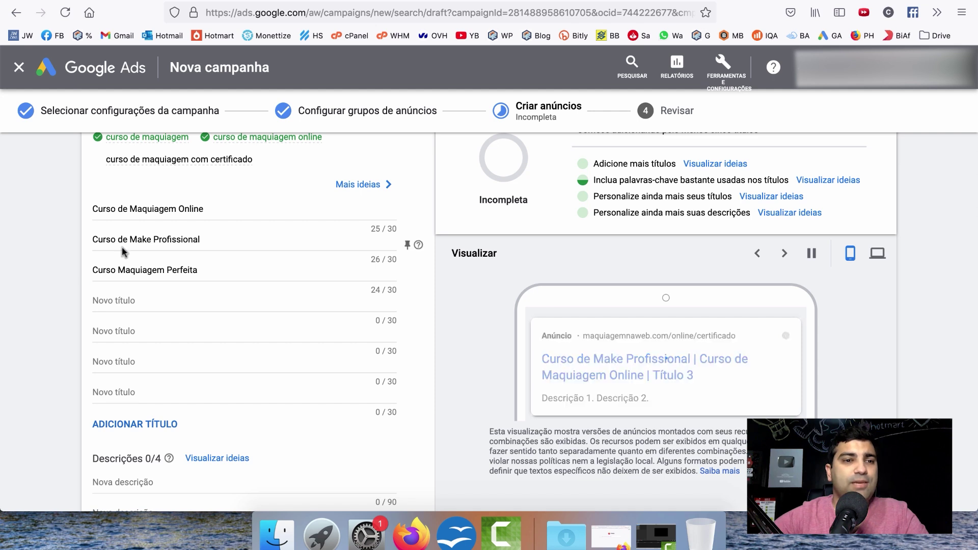
# Pin the headline "Curso de Maquiagem Online" to position 1 and "Curso de Make Profissional" to position 2.
pyautogui.click(121, 207)
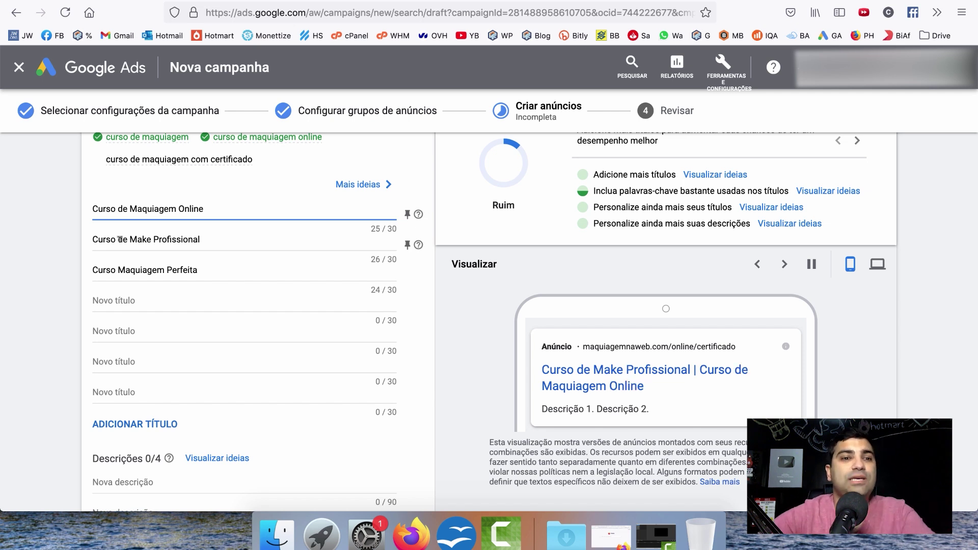
pyautogui.click(446, 306)
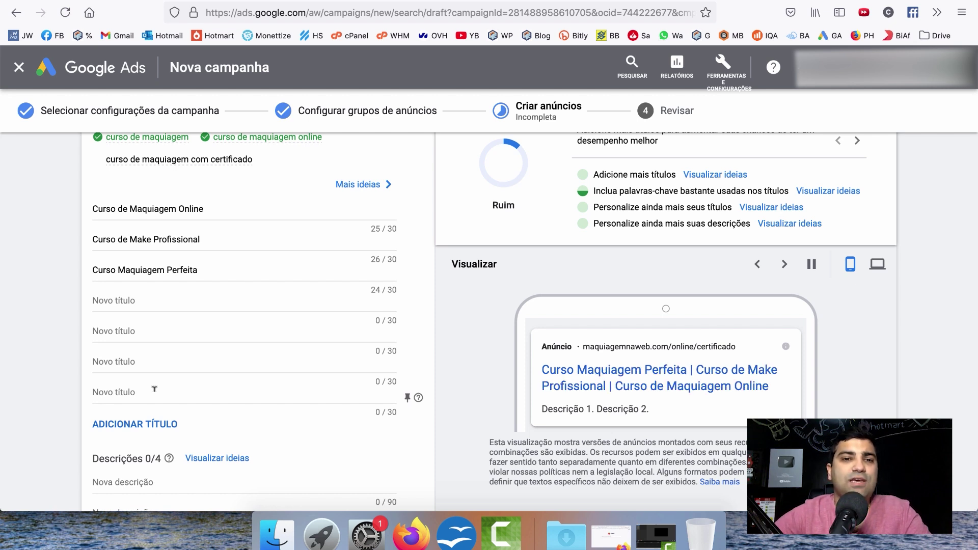
pyautogui.click(409, 217)
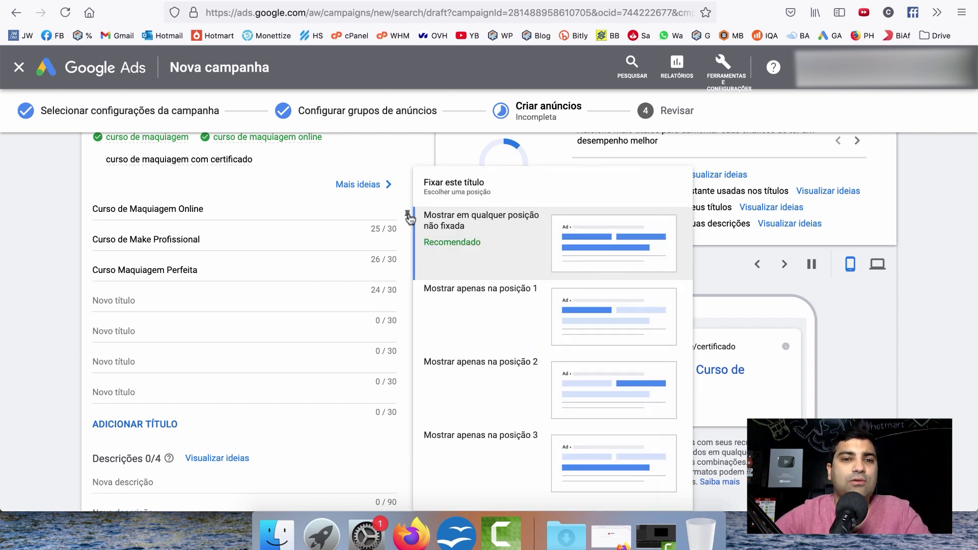
pyautogui.click(499, 304)
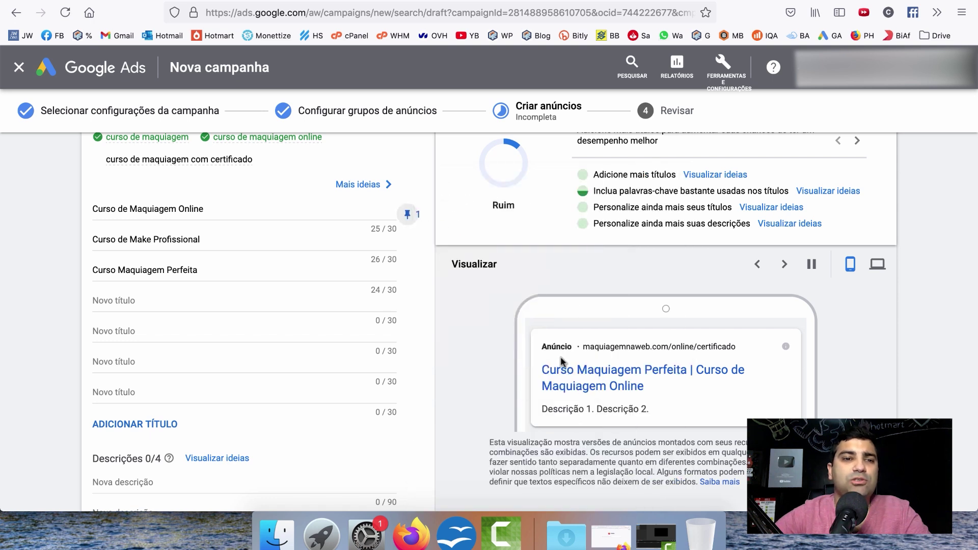
pyautogui.click(216, 240)
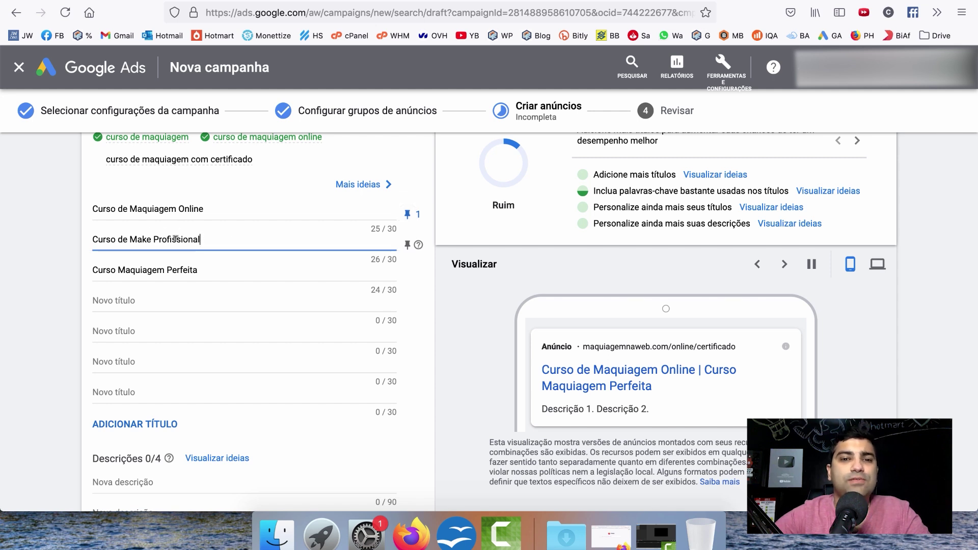
pyautogui.click(407, 248)
pyautogui.click(517, 368)
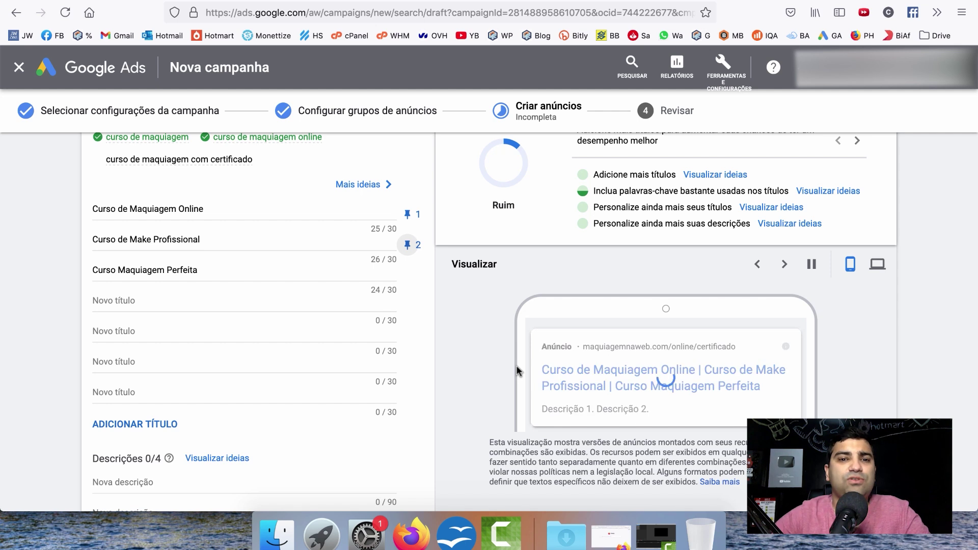
# Unpin the first two headlines by setting them to show in any unpinned position.
pyautogui.click(408, 214)
pyautogui.click(479, 254)
pyautogui.click(408, 214)
pyautogui.click(470, 227)
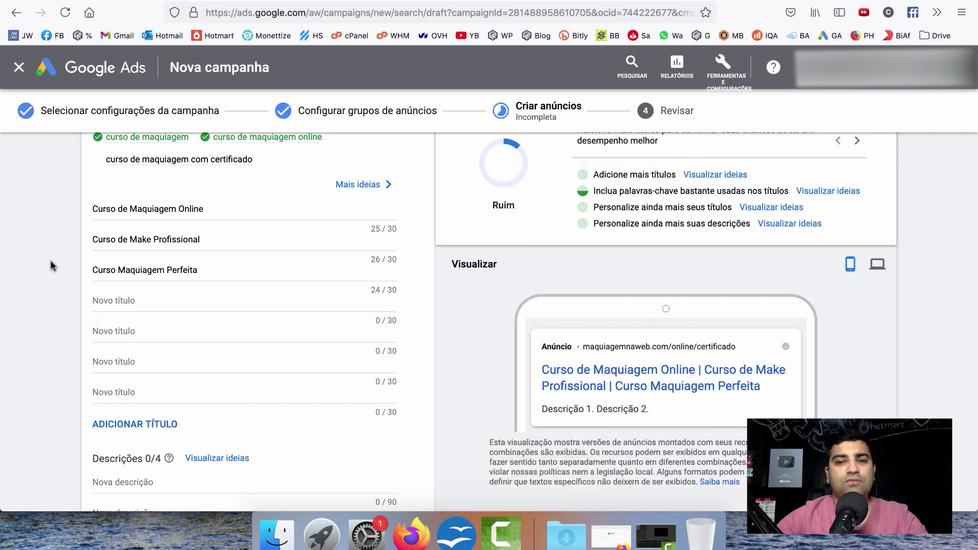
# Copy "Aprenda a fazer maquiagens profissionais hoje!" from the maquiagemnaweb.com ad on Google and paste it as the first description in Google Ads.
pyautogui.scroll(-2, 50, 261)
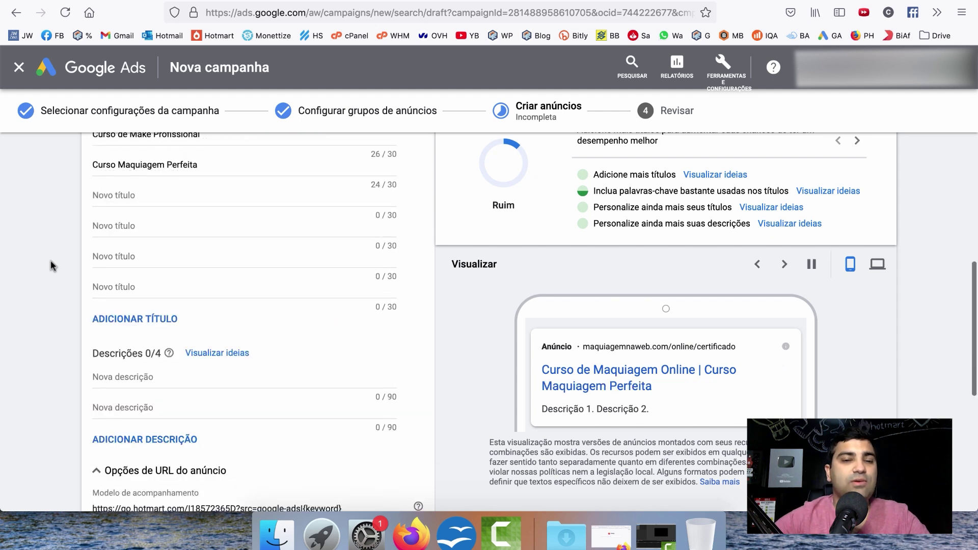
pyautogui.click(144, 375)
pyautogui.hotkey('ctrl', 'Tab')
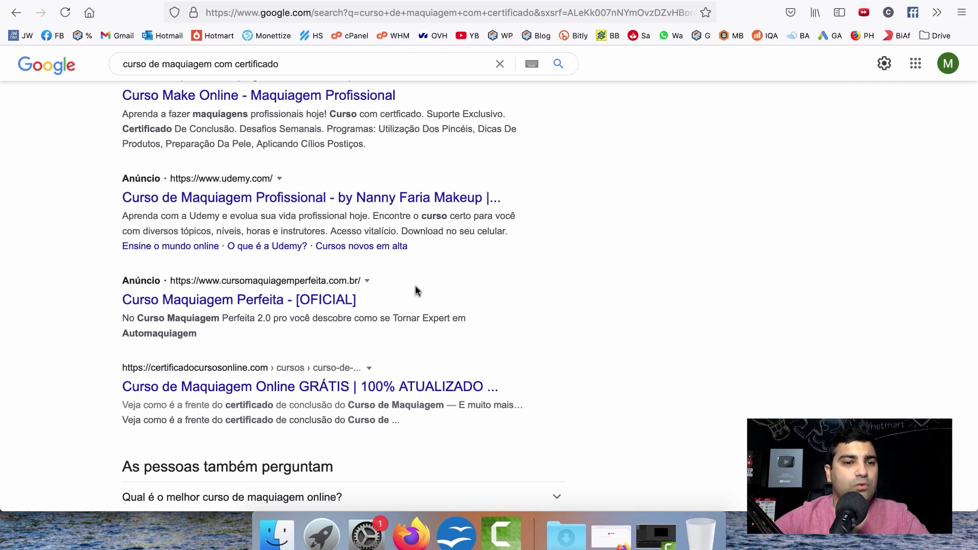
pyautogui.scroll(5, 415, 286)
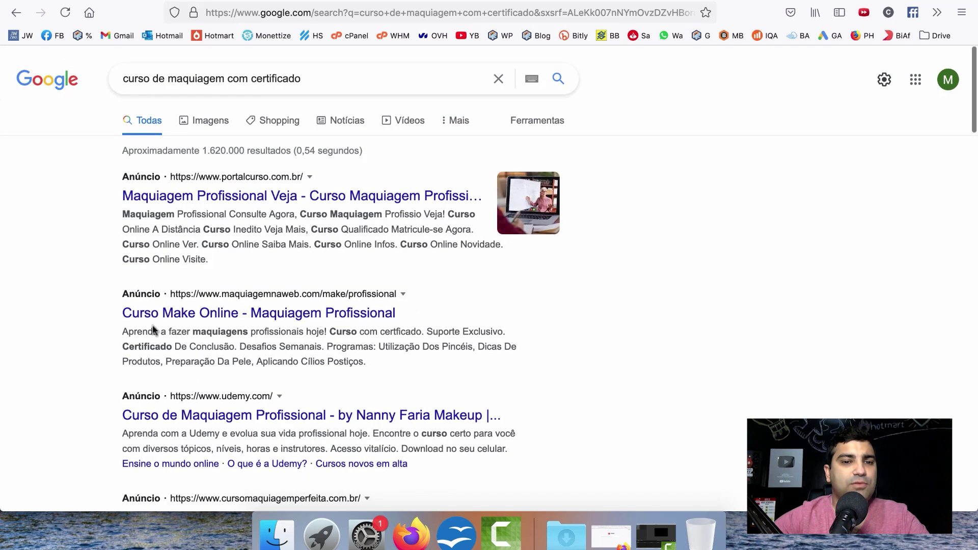
pyautogui.moveTo(327, 331); pyautogui.dragTo(122, 332)
pyautogui.press('super+c')
pyautogui.hotkey('ctrl', 'Tab')
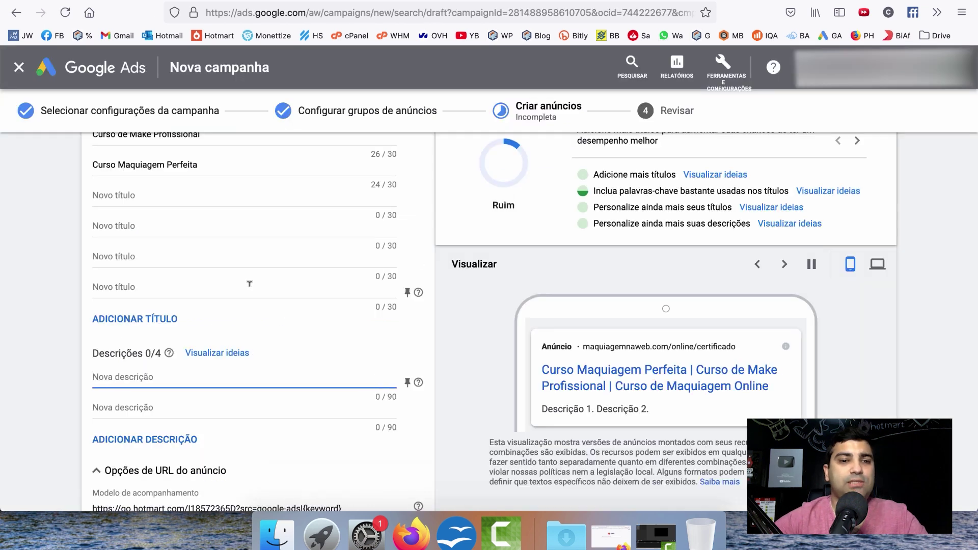
pyautogui.press('super+v')
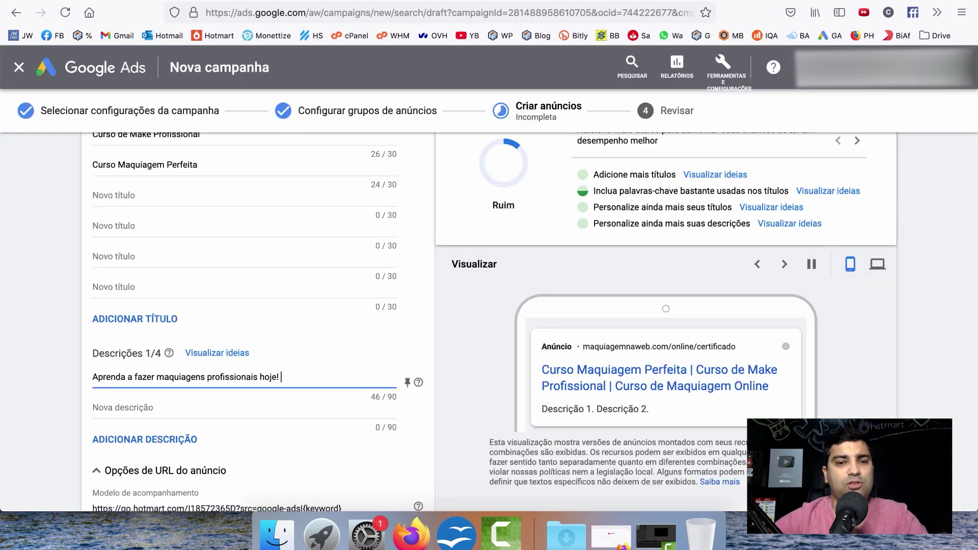
# Consult the maquiagemnaweb.com ad on Google again and enter "Curso com certficado" as the second description in Google Ads.
pyautogui.hotkey('ctrl', 'shift', 'Tab')
pyautogui.click(401, 348)
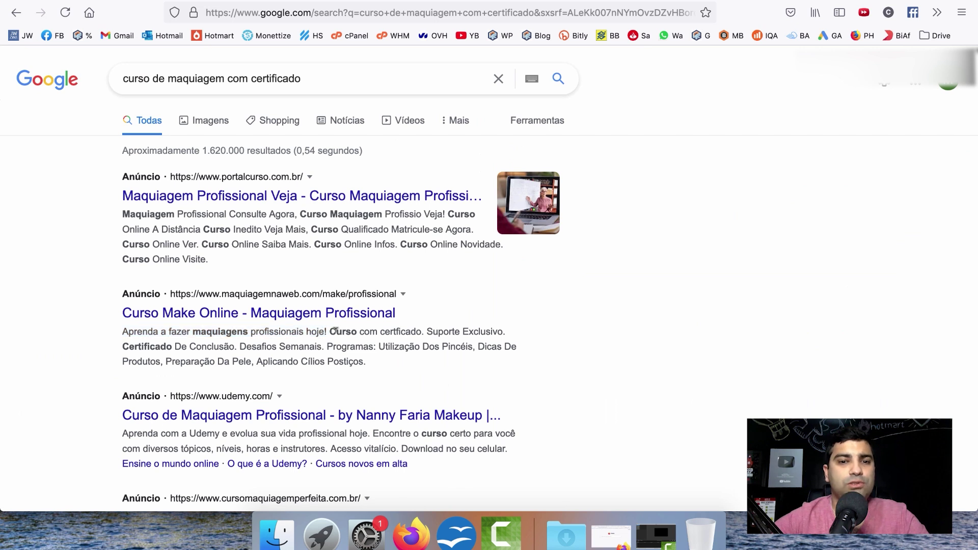
pyautogui.hotkey('ctrl', 'Tab')
pyautogui.click(240, 408)
pyautogui.write('Curso com certficado')
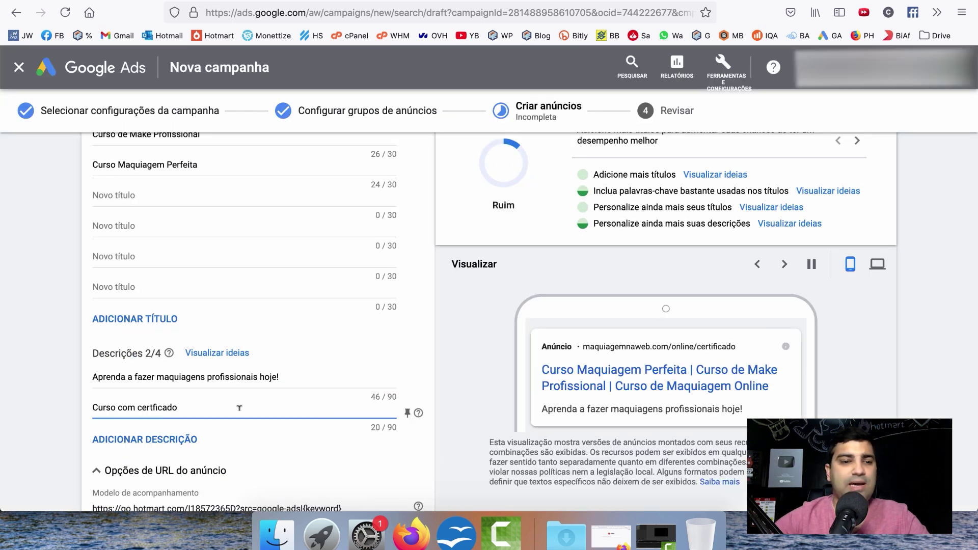
# Add a third description reading "Suporte exclusivo!" and step through the combinations in the ad preview.
pyautogui.click(194, 439)
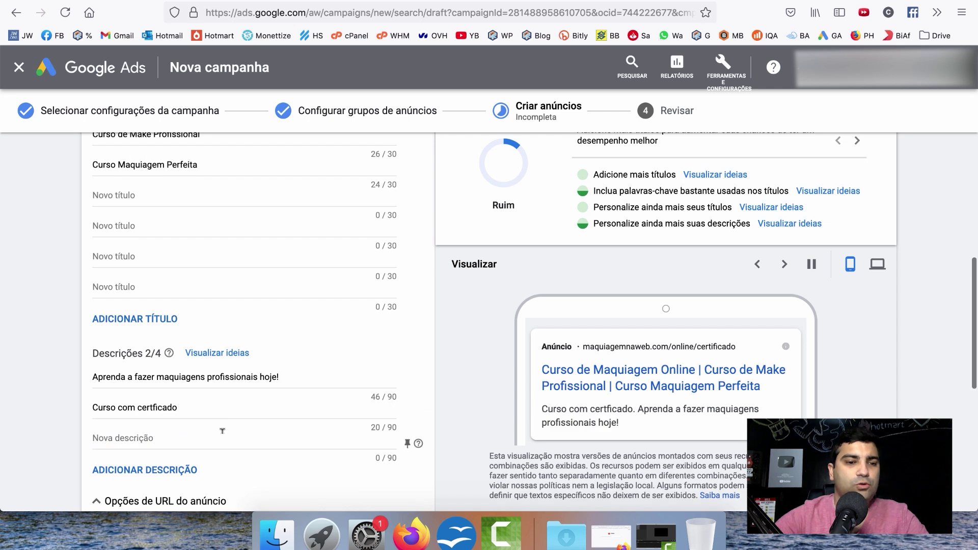
pyautogui.write('Suporte exclusivo')
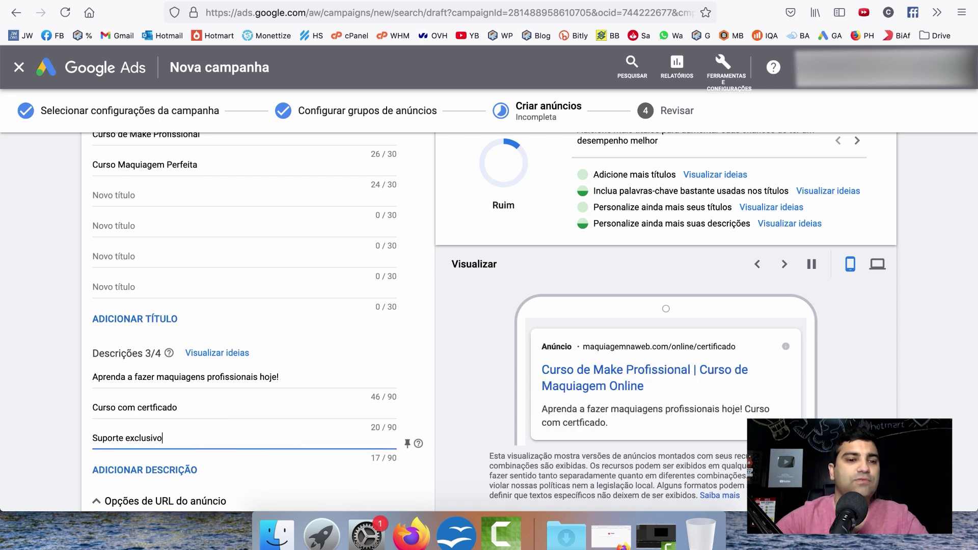
pyautogui.write('!')
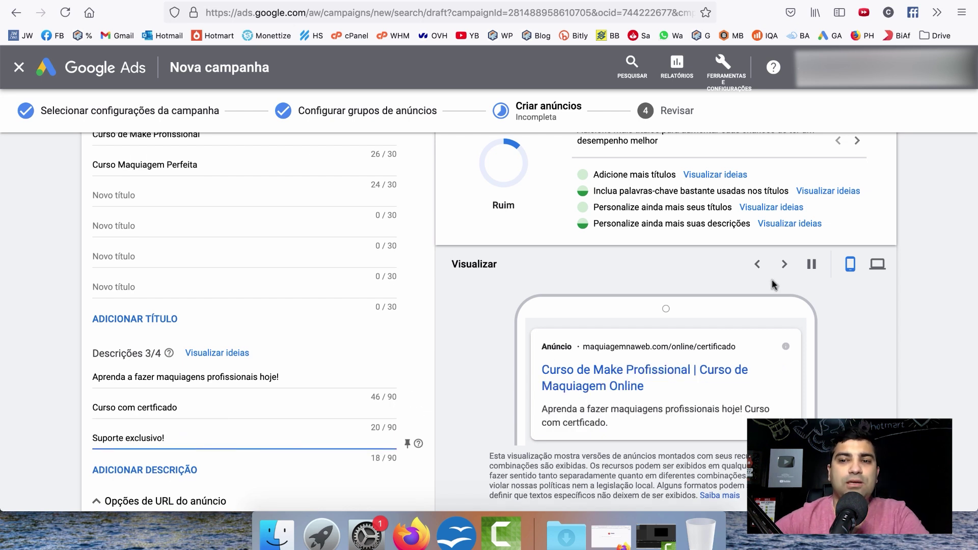
pyautogui.click(784, 264)
pyautogui.click(785, 265)
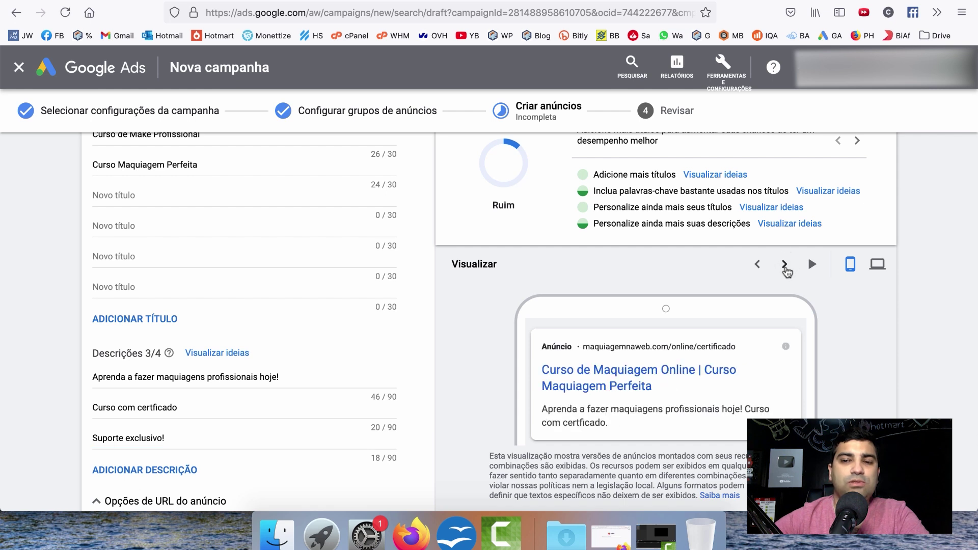
# Step through further headline and description combinations in the mobile preview of the ad.
pyautogui.click(785, 265)
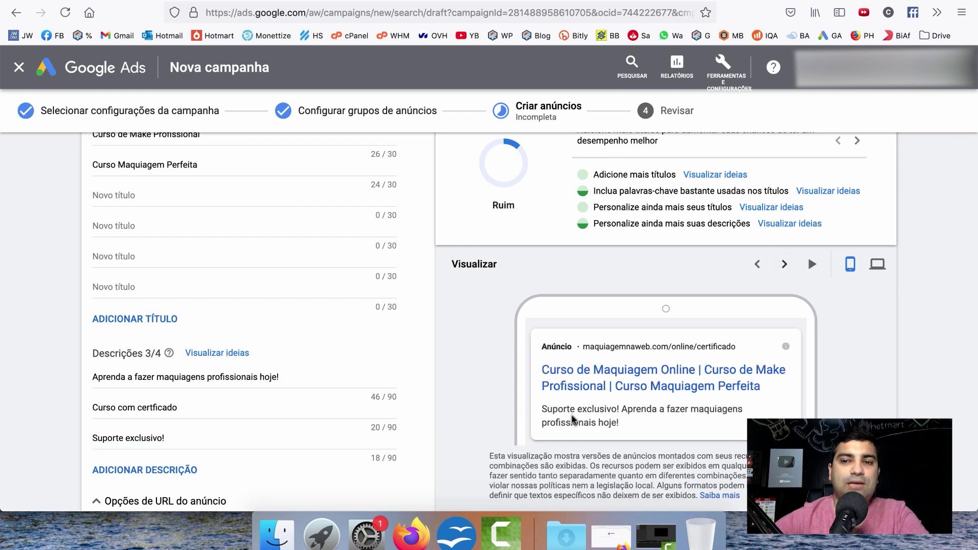
pyautogui.click(785, 265)
pyautogui.click(785, 265)
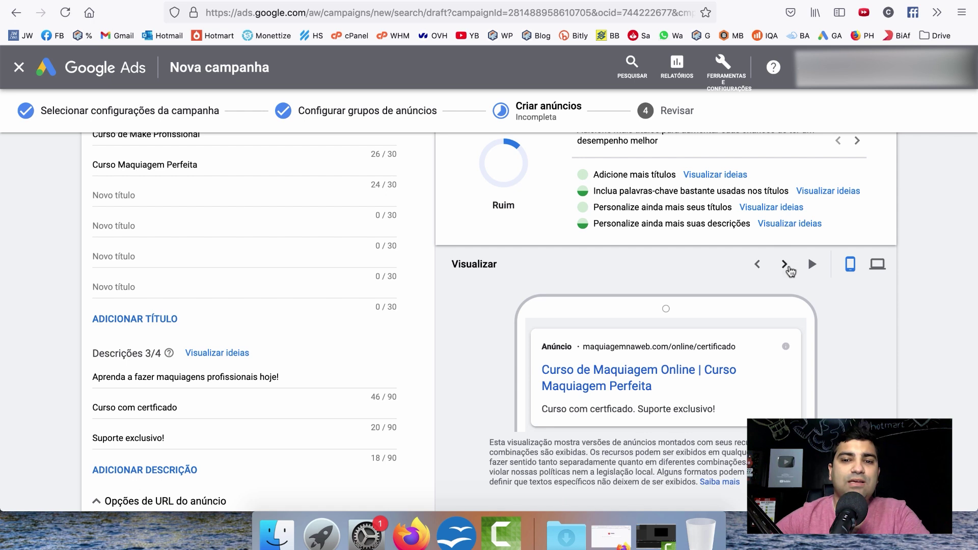
pyautogui.click(785, 265)
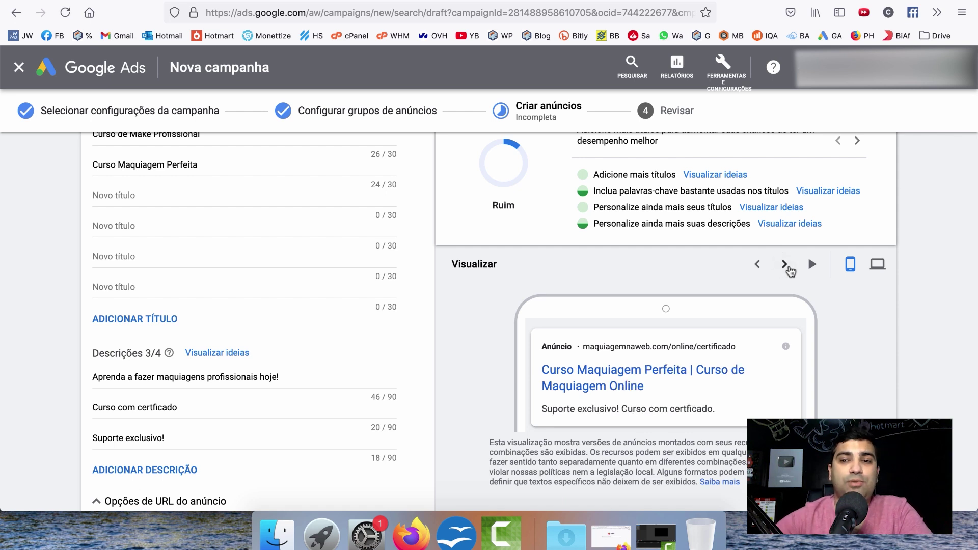
pyautogui.click(785, 265)
pyautogui.click(785, 264)
pyautogui.click(785, 265)
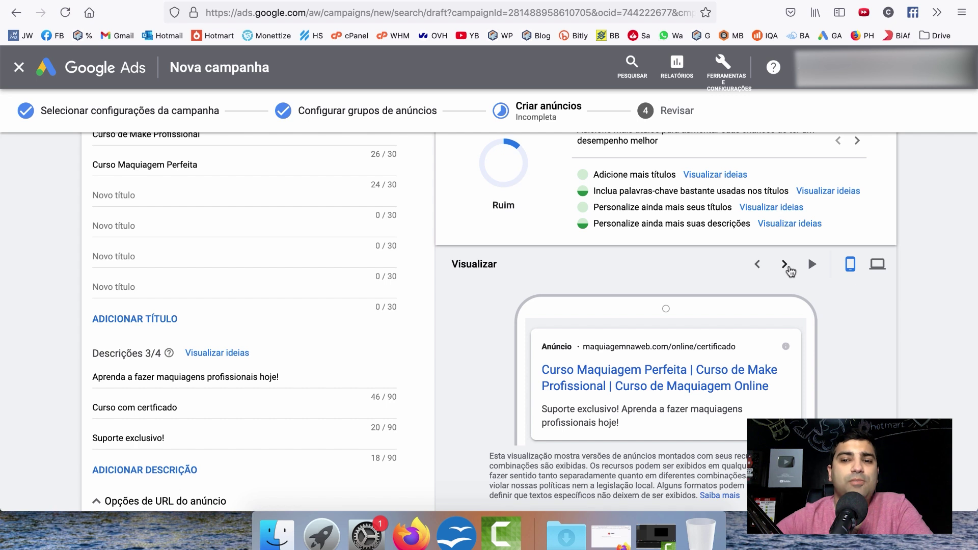
# Complete the responsive search ad, save it and publish the campaign from the review stage.
pyautogui.scroll(5, 392, 346)
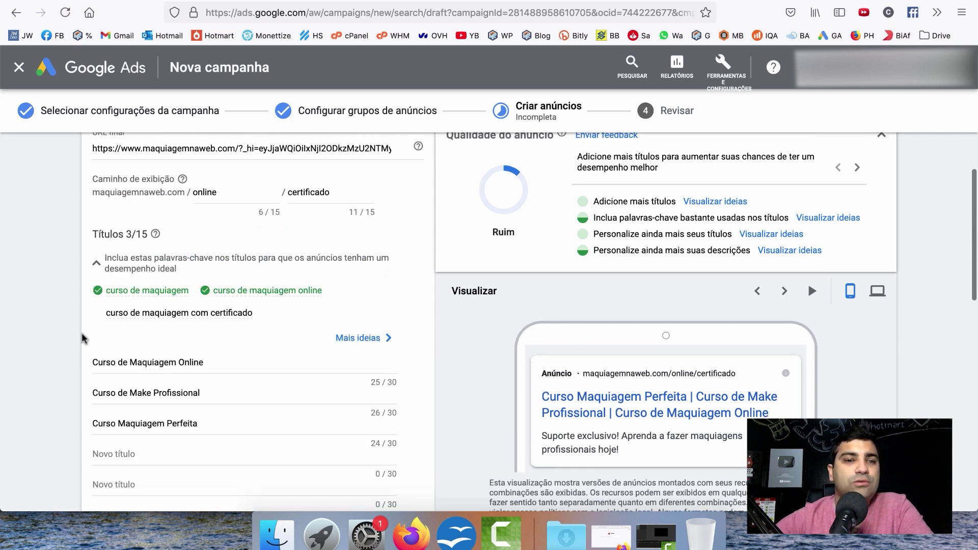
pyautogui.scroll(-3, 172, 353)
pyautogui.scroll(-10, 172, 353)
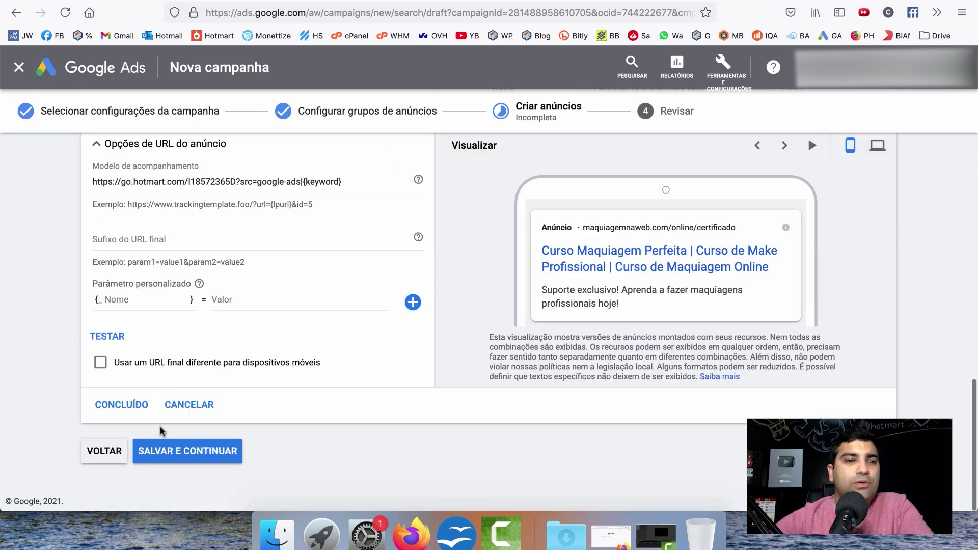
pyautogui.click(120, 404)
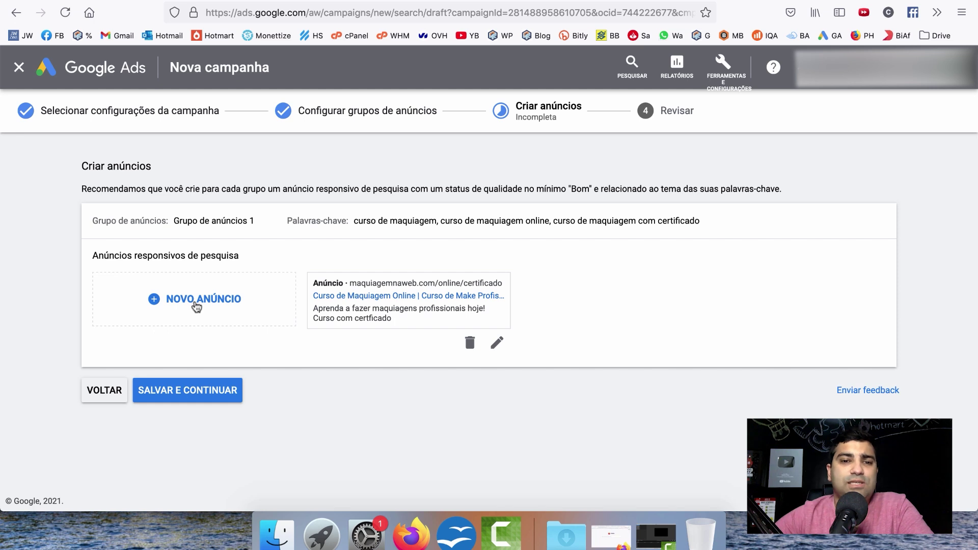
pyautogui.click(182, 389)
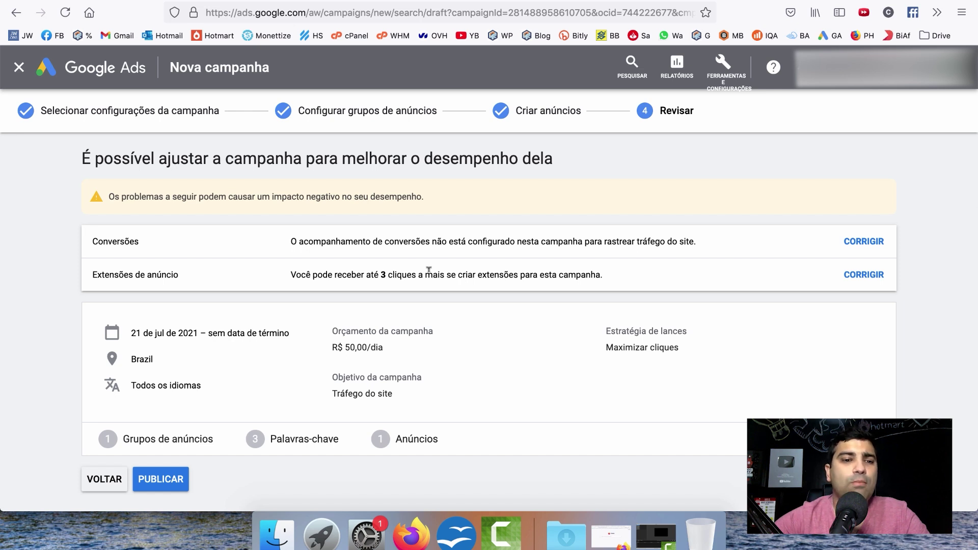
pyautogui.click(162, 483)
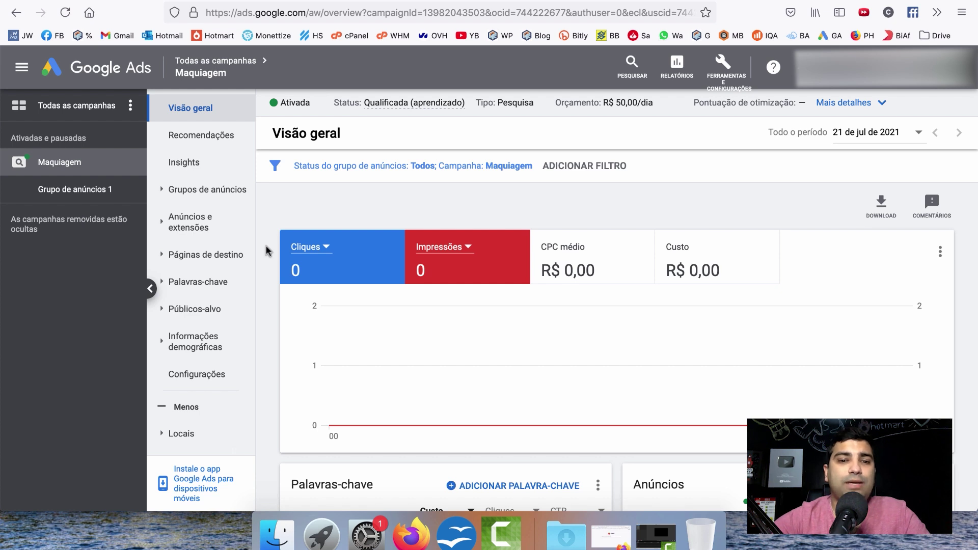
# Open the negative keywords of the Maquiagem campaign and start adding new ones.
pyautogui.scroll(-3, 266, 251)
pyautogui.scroll(3, 266, 251)
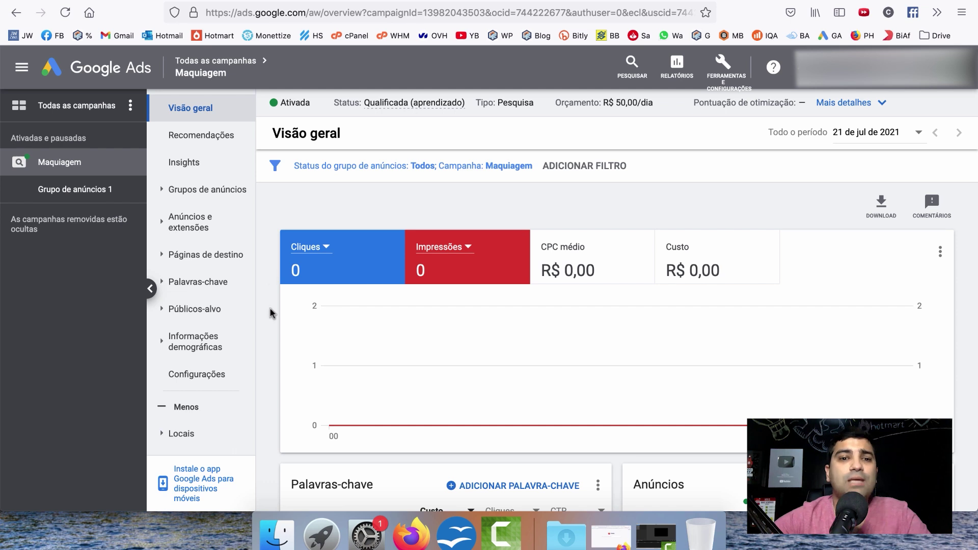
pyautogui.scroll(-5, 270, 313)
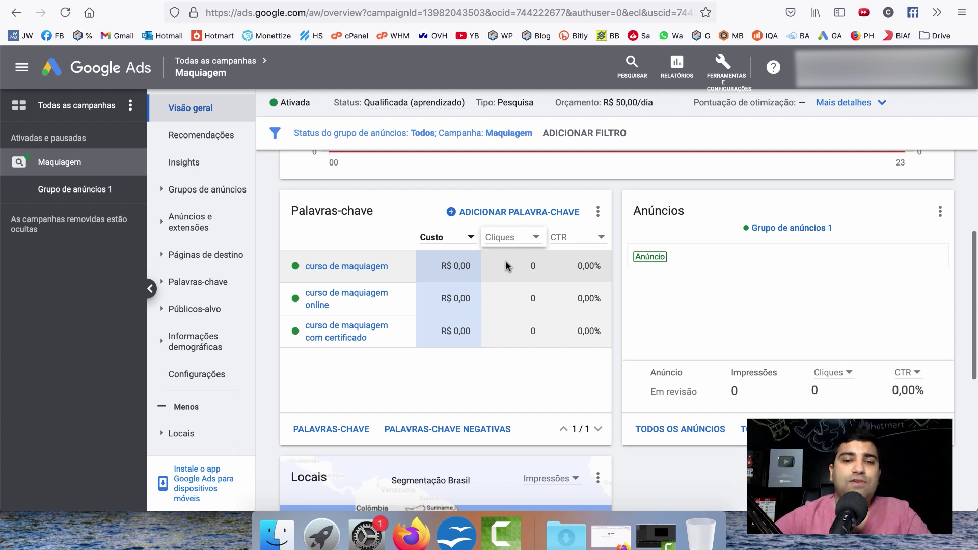
pyautogui.click(438, 429)
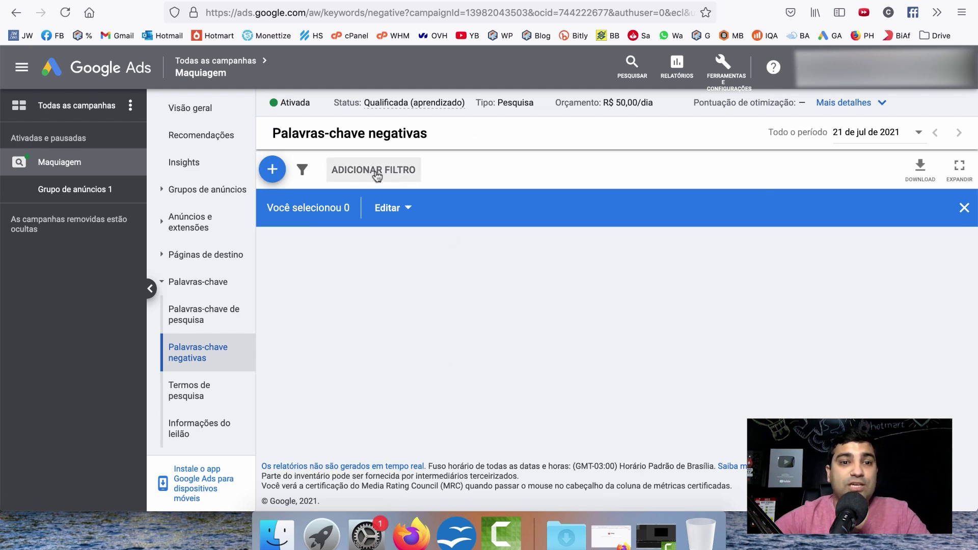
pyautogui.click(272, 171)
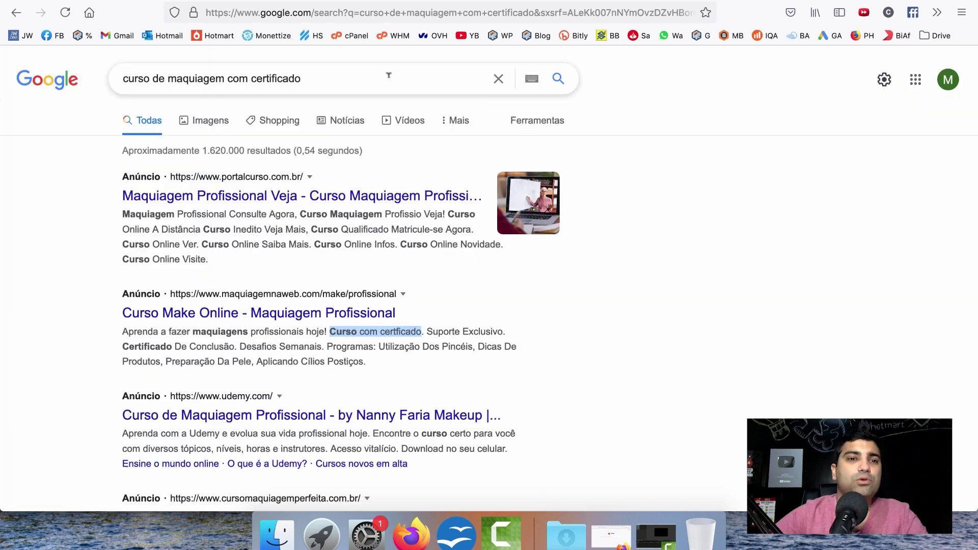
# Switch to the Google search page and look up suggestions for "curso de maquiagem gratis".
pyautogui.click(389, 76)
pyautogui.hotkey('alt', 'BackSpace')
pyautogui.hotkey('alt', 'BackSpace')
pyautogui.write('gratis')
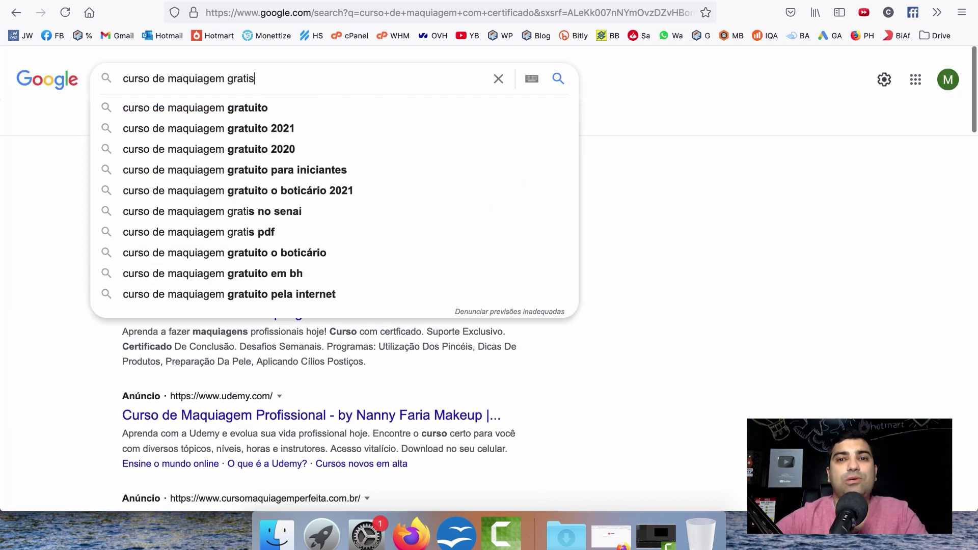
pyautogui.press('Return')
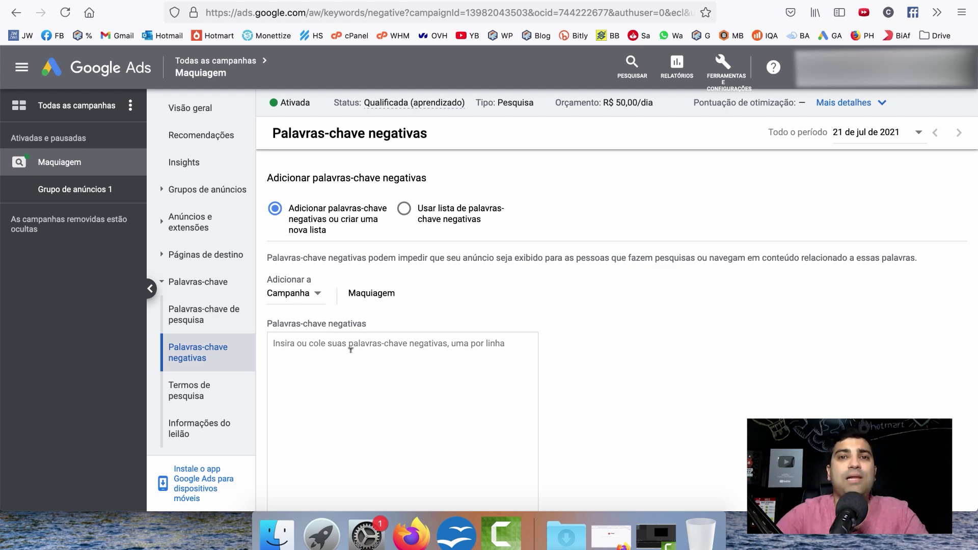
# Enter gratis, gratuito, pdf and baixar as campaign negative keywords in Google Ads, one per line.
pyautogui.write('gratis')
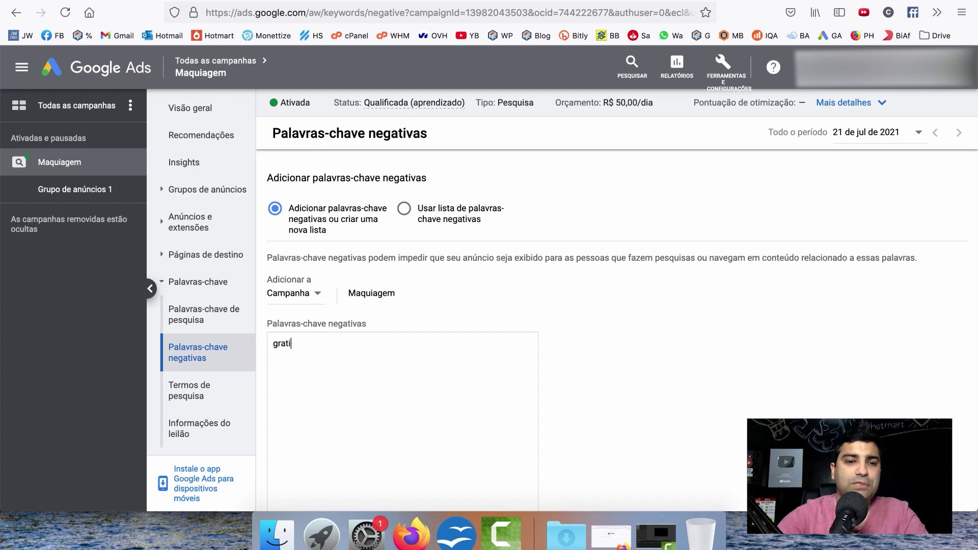
pyautogui.press('Return')
pyautogui.write('gratuito')
pyautogui.press('Return')
pyautogui.write('pdf')
pyautogui.press('Return')
pyautogui.write('baixar')
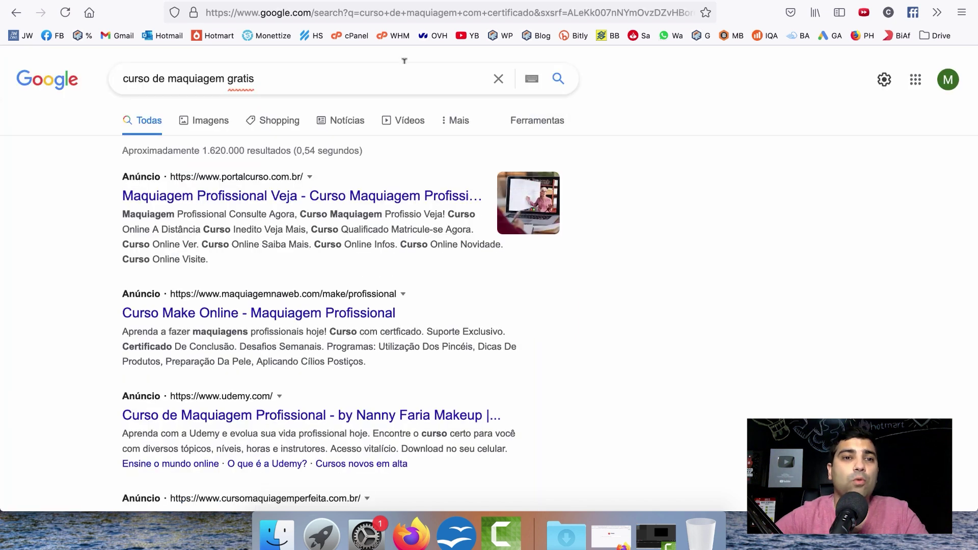
# Return to Google and examine the search suggestions for "curso de maquiagem g".
pyautogui.click(343, 77)
pyautogui.press('BackSpace')
pyautogui.press('BackSpace')
pyautogui.press('BackSpace')
pyautogui.press('BackSpace')
pyautogui.press('BackSpace')
pyautogui.press('BackSpace')
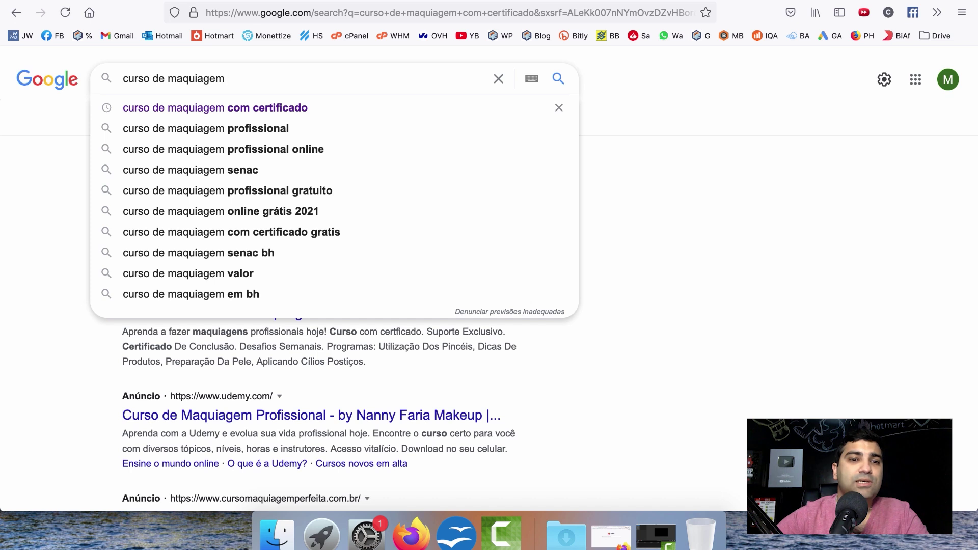
pyautogui.write('g')
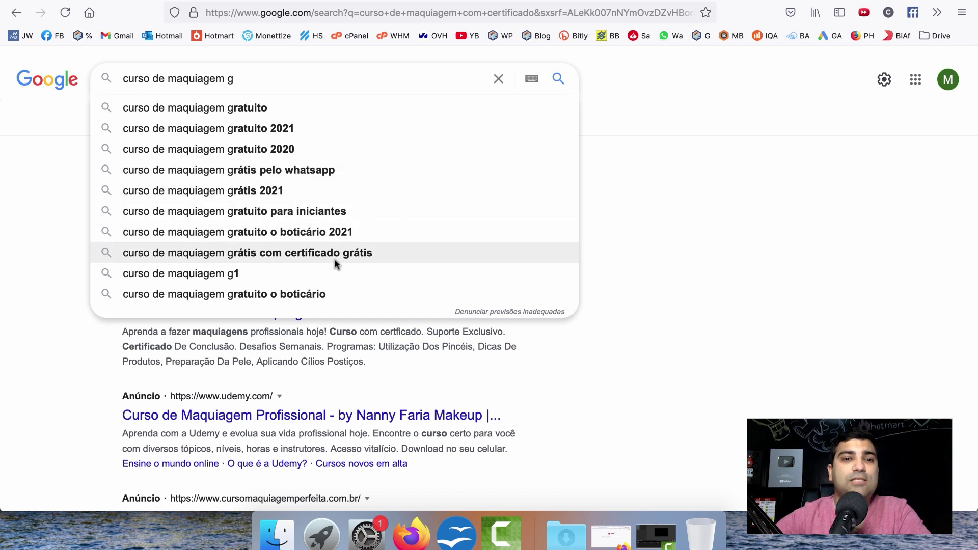
# Add "gratuito 2021" to the negative keywords in Google Ads and save the list.
pyautogui.hotkey('ctrl', 'Tab')
pyautogui.press('Return')
pyautogui.write('gratuito 2021')
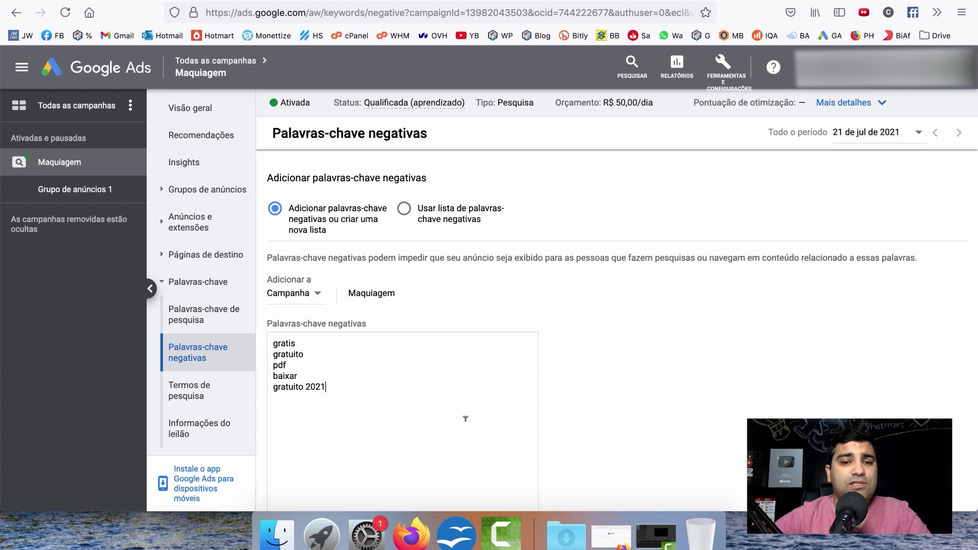
pyautogui.scroll(-6, 461, 415)
pyautogui.click(293, 378)
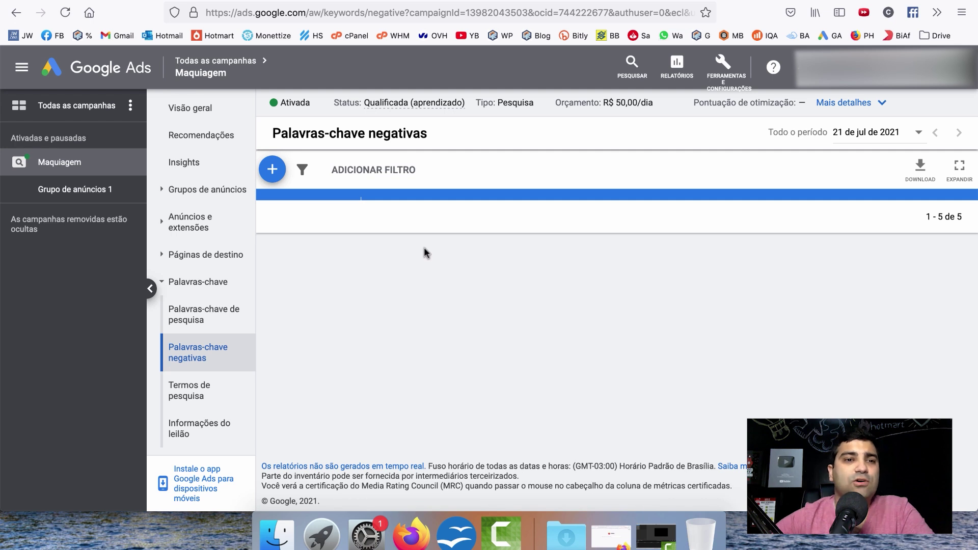
# Go back to the account overview and open the list of all campaigns.
pyautogui.click(108, 68)
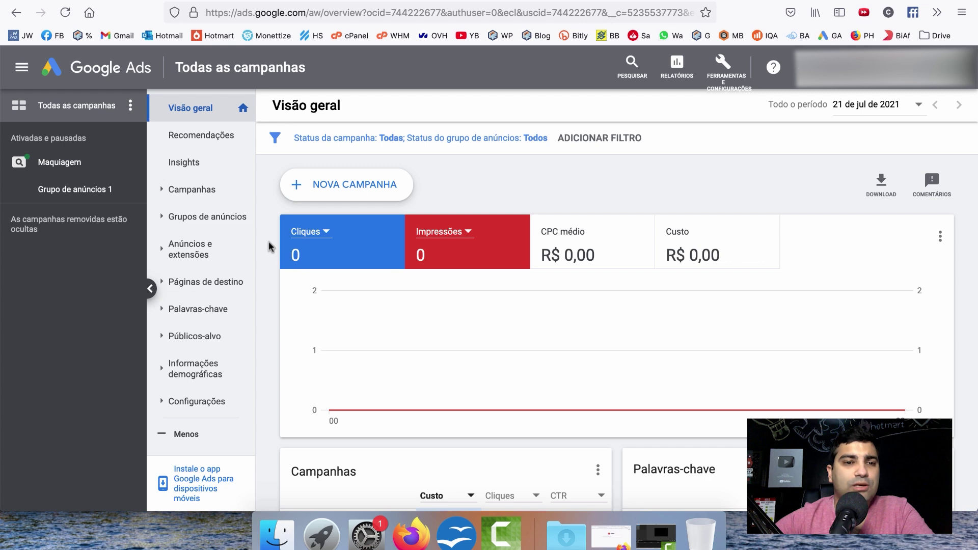
pyautogui.click(218, 202)
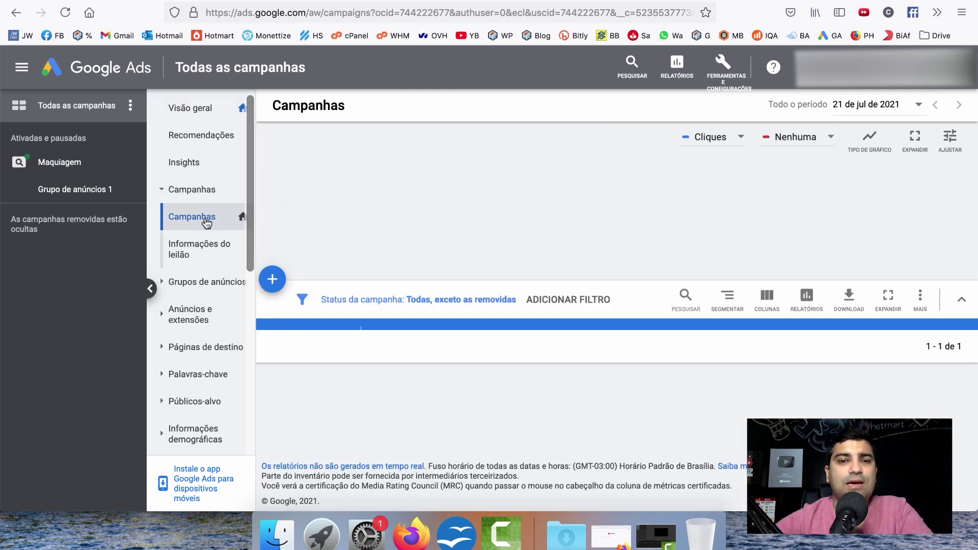